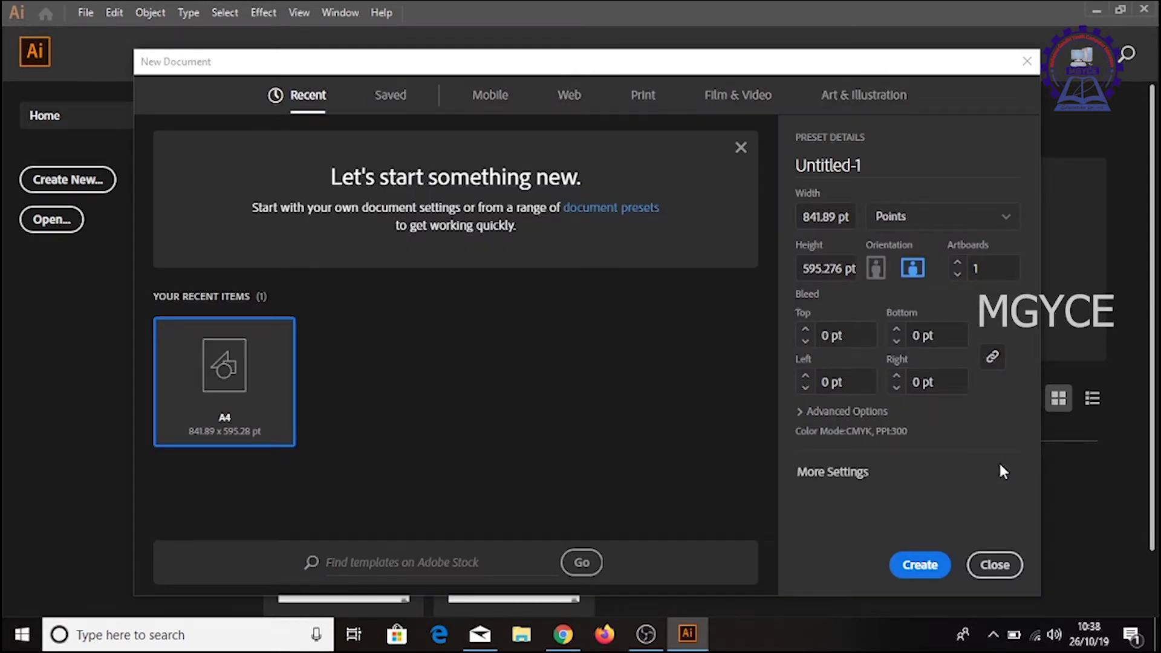
Set the new document's units to inches, with a width of 11.69 in and a height of 16.49 in
click(834, 472)
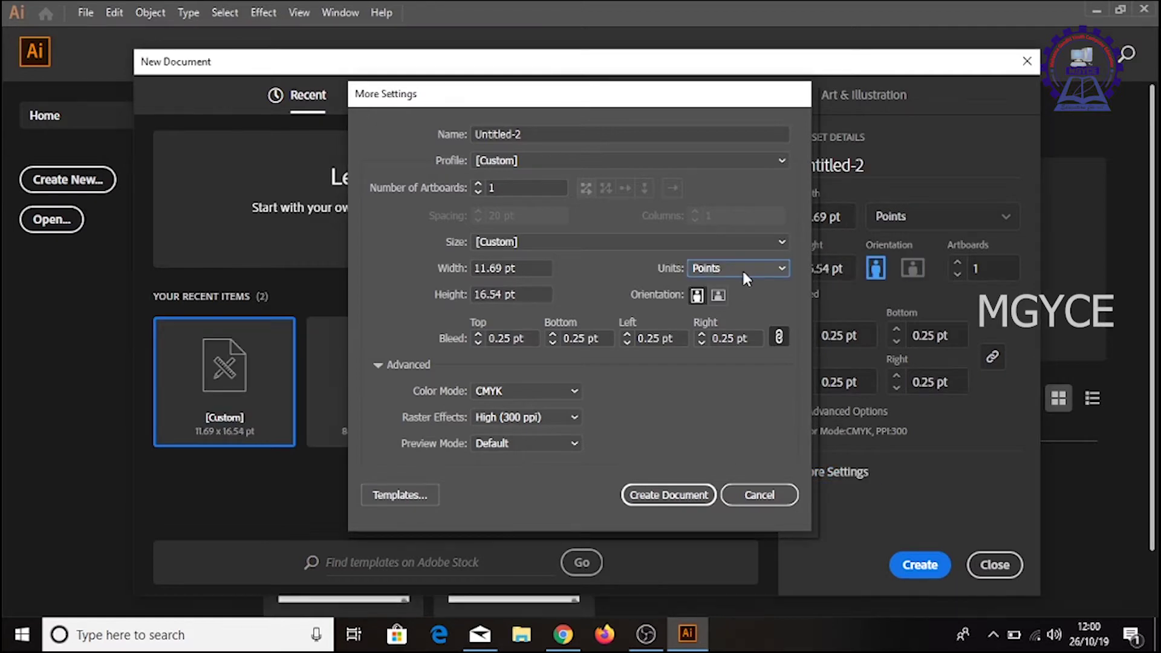
click(742, 269)
click(718, 319)
click(531, 266)
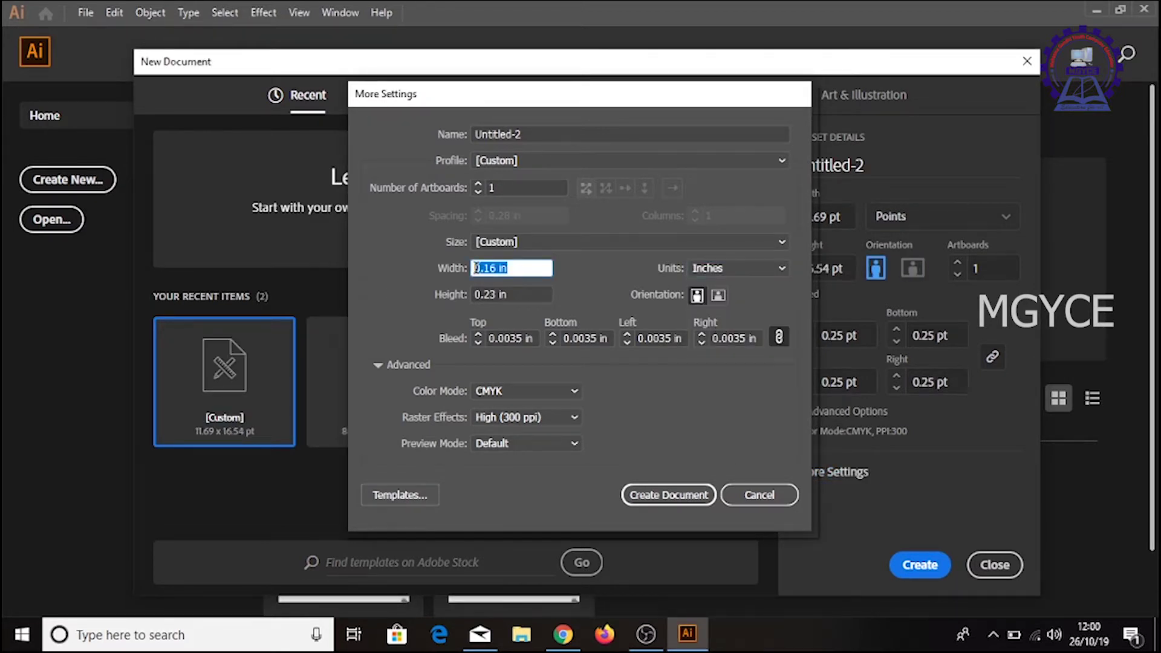
text(11.6)
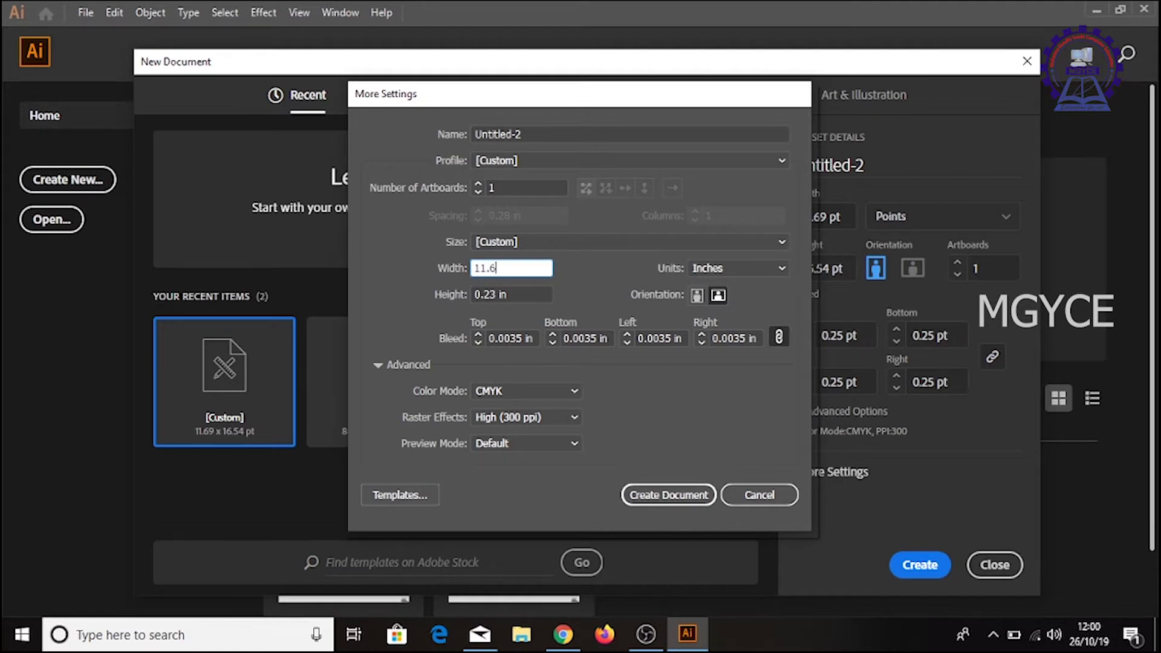
text(9)
key(Tab)
text(1)
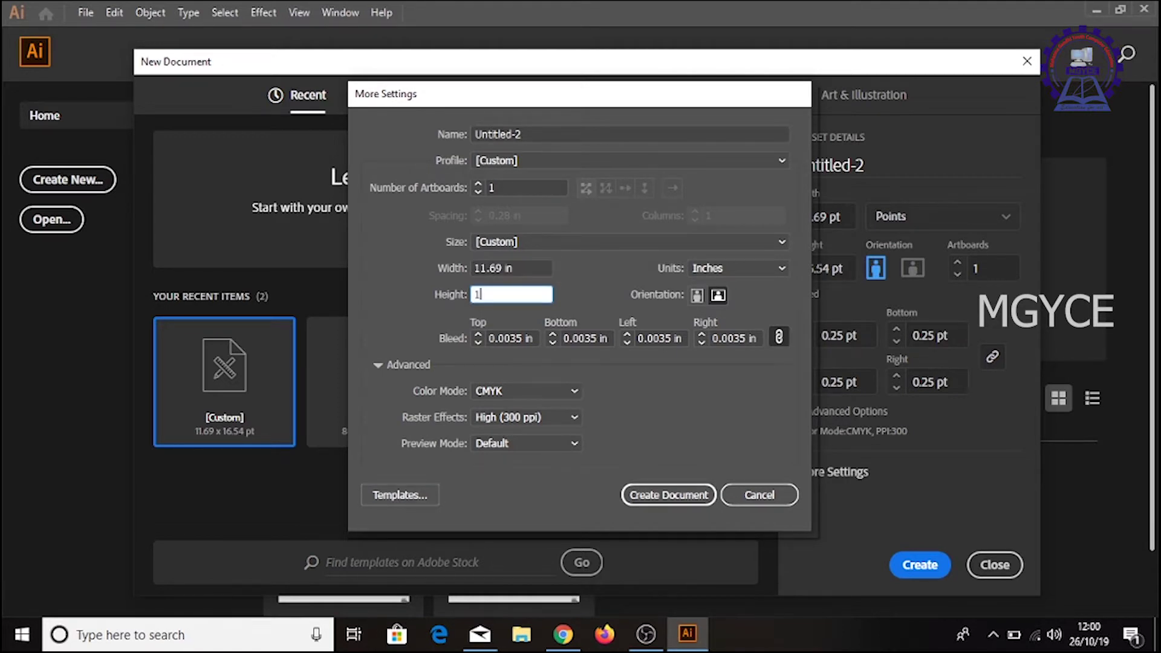
text(6.49)
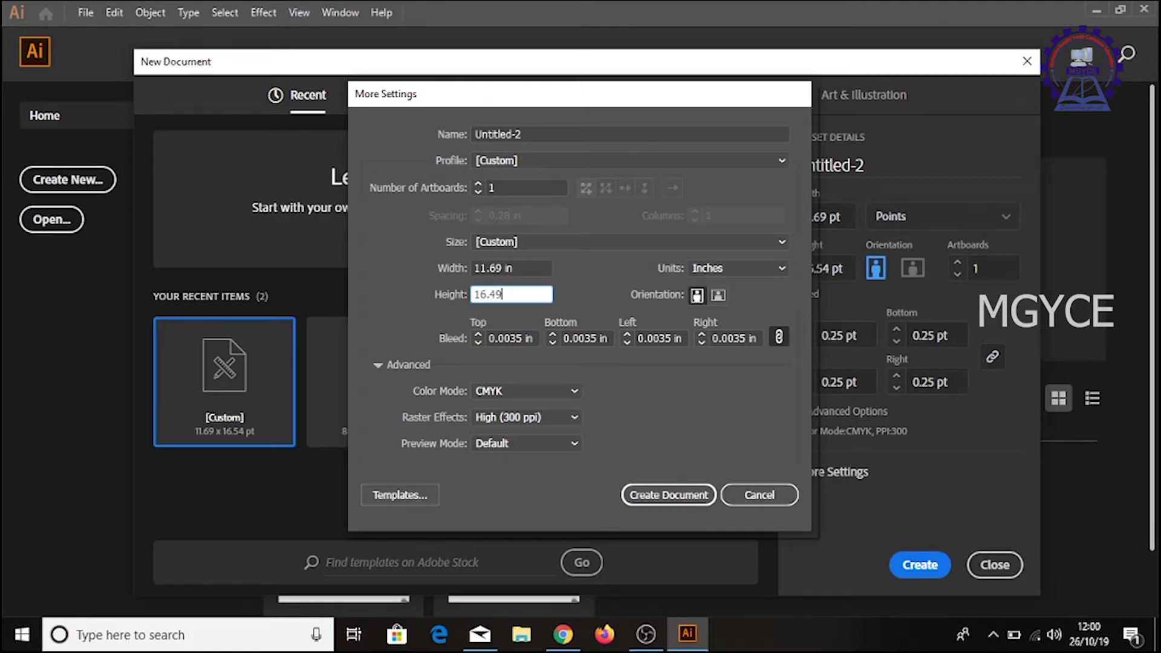
Set the bleed to 0.25 in on all sides and create the document
click(477, 334)
click(478, 334)
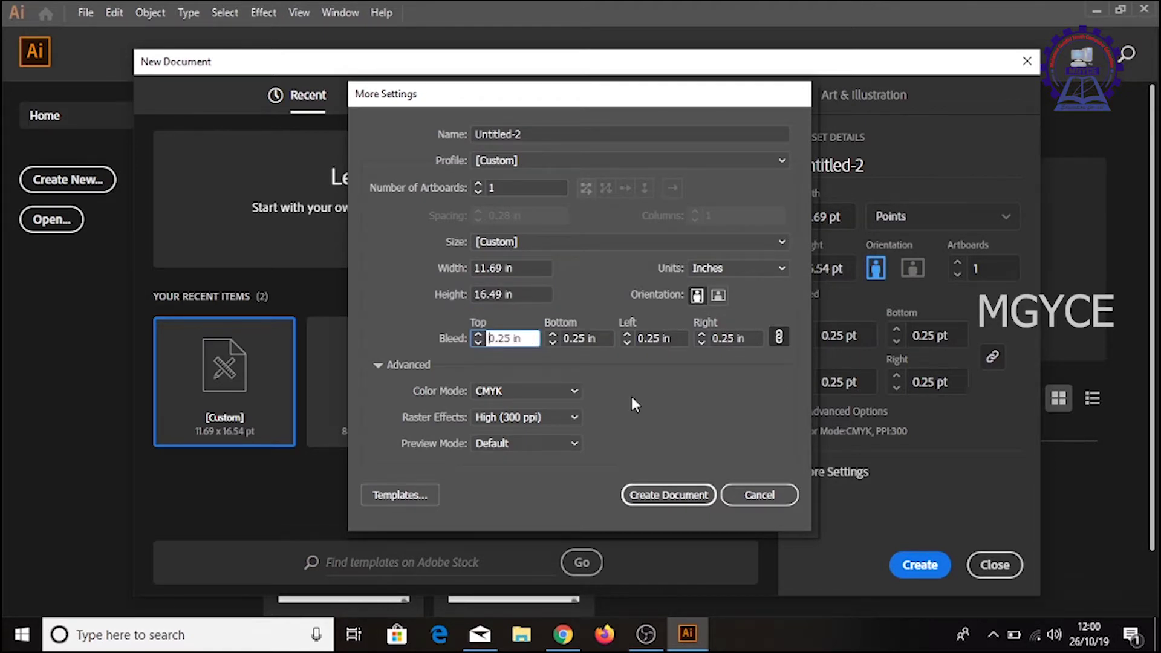
click(670, 493)
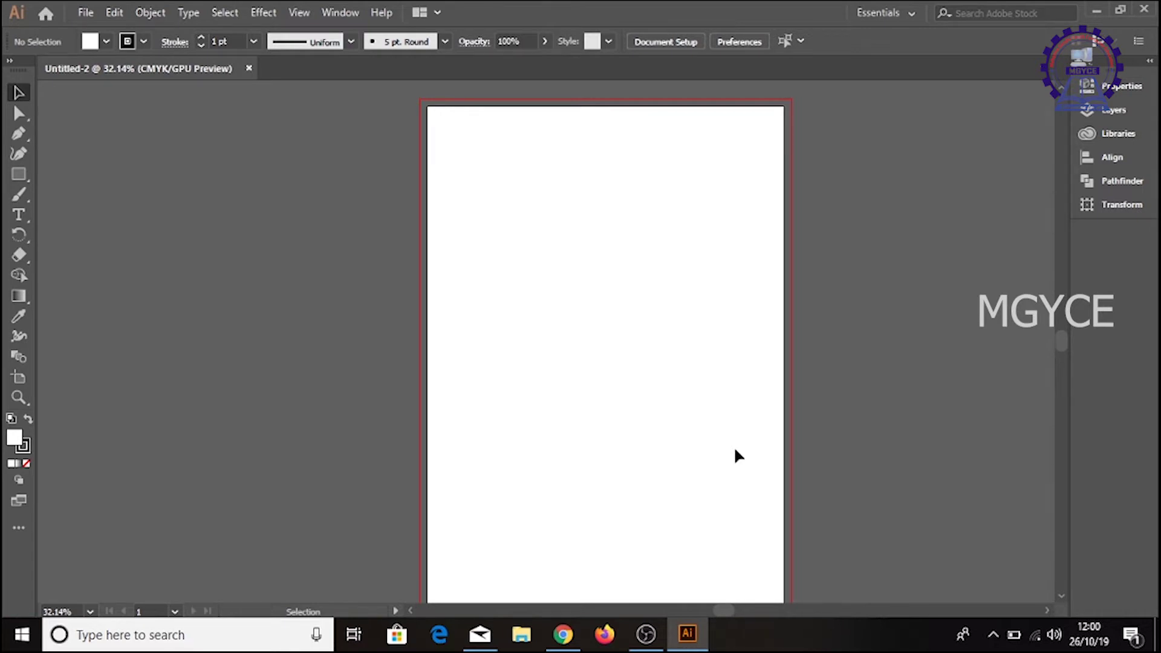
Draw a rectangle covering the whole artboard and offset its path by -0.5 in with miter joins
click(20, 175)
drag(427, 107, 783, 486)
click(156, 12)
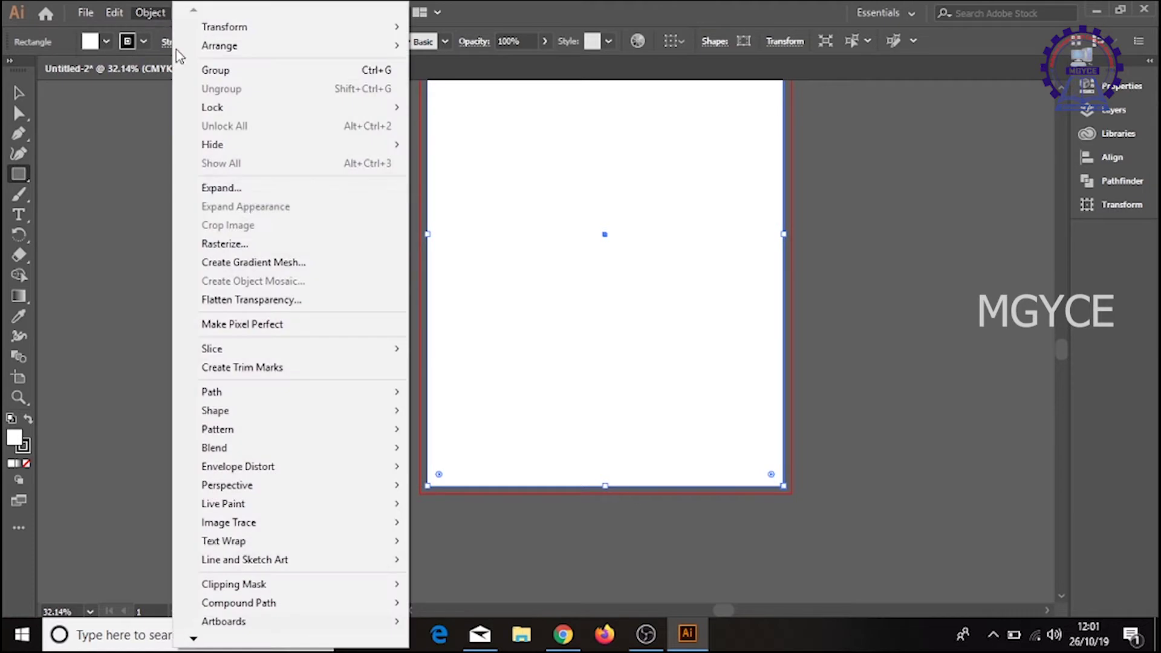
mouse_move(259, 394)
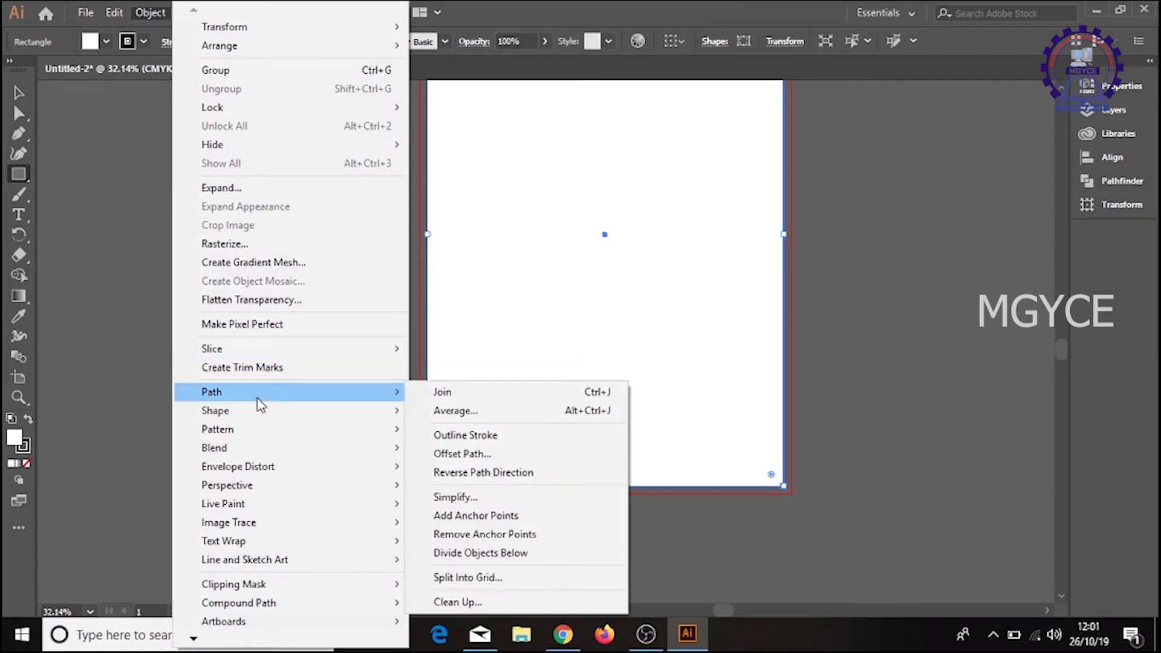
click(519, 460)
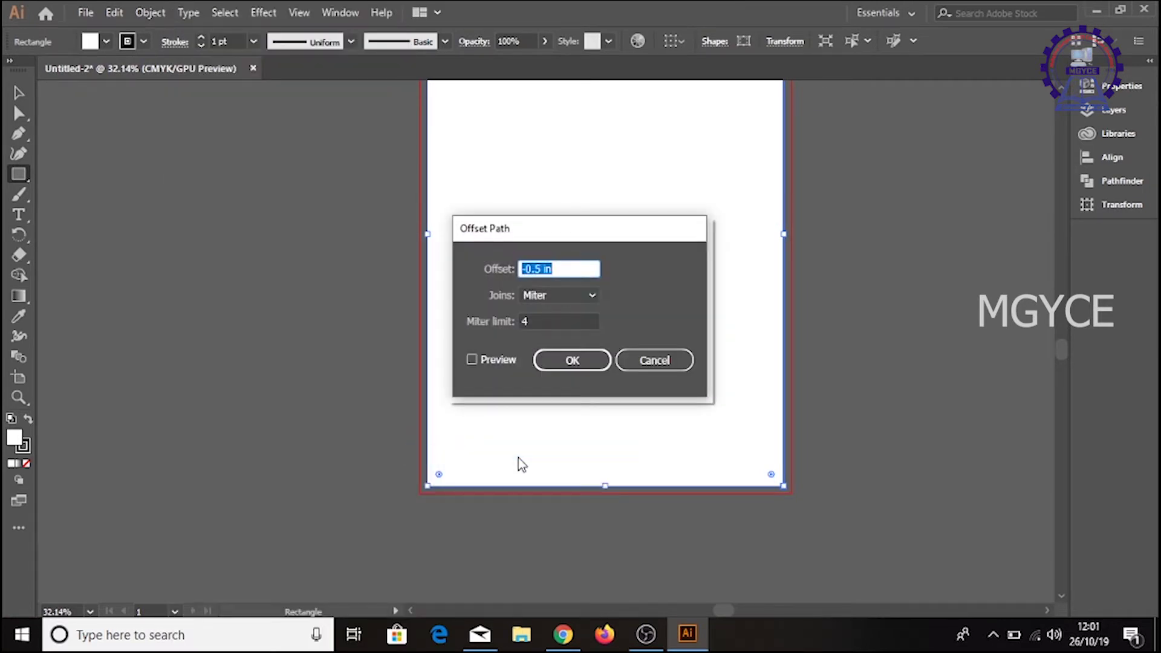
click(491, 359)
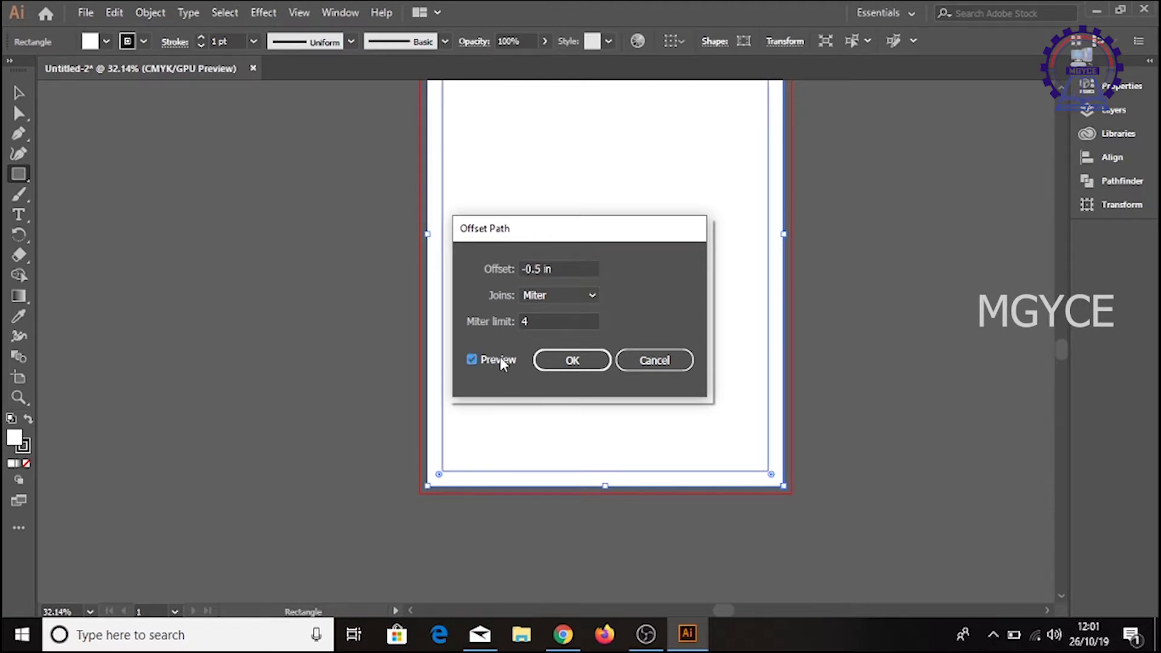
click(572, 360)
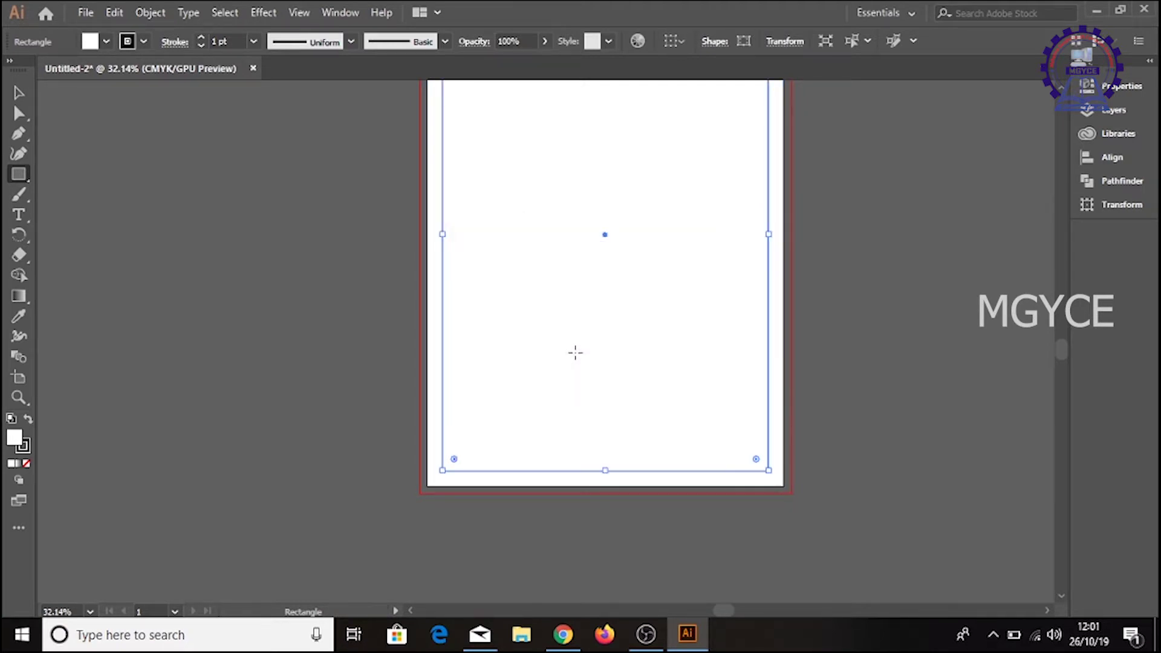
Group the inset rectangle and ungroup it again
right_click(575, 353)
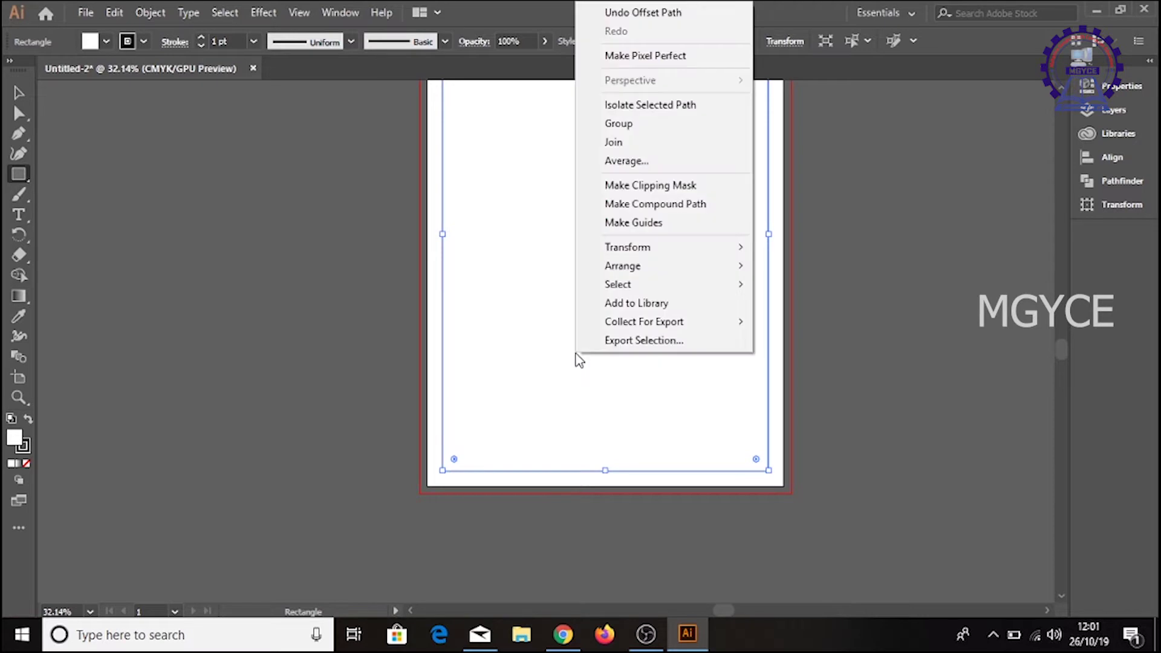
click(632, 123)
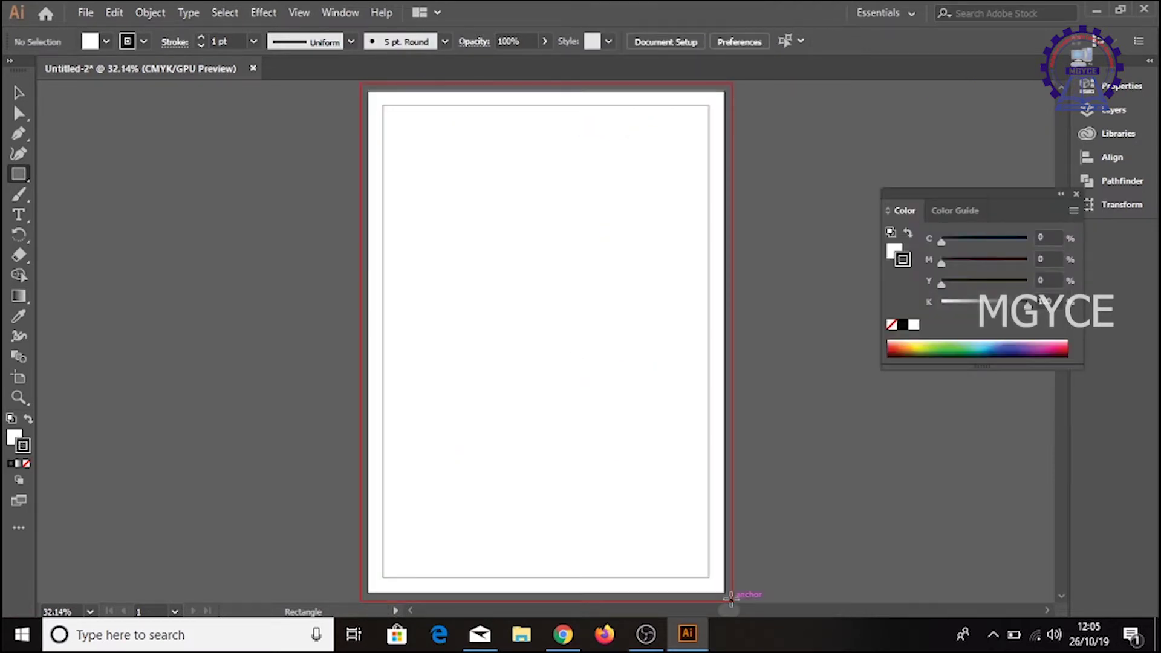
click(22, 91)
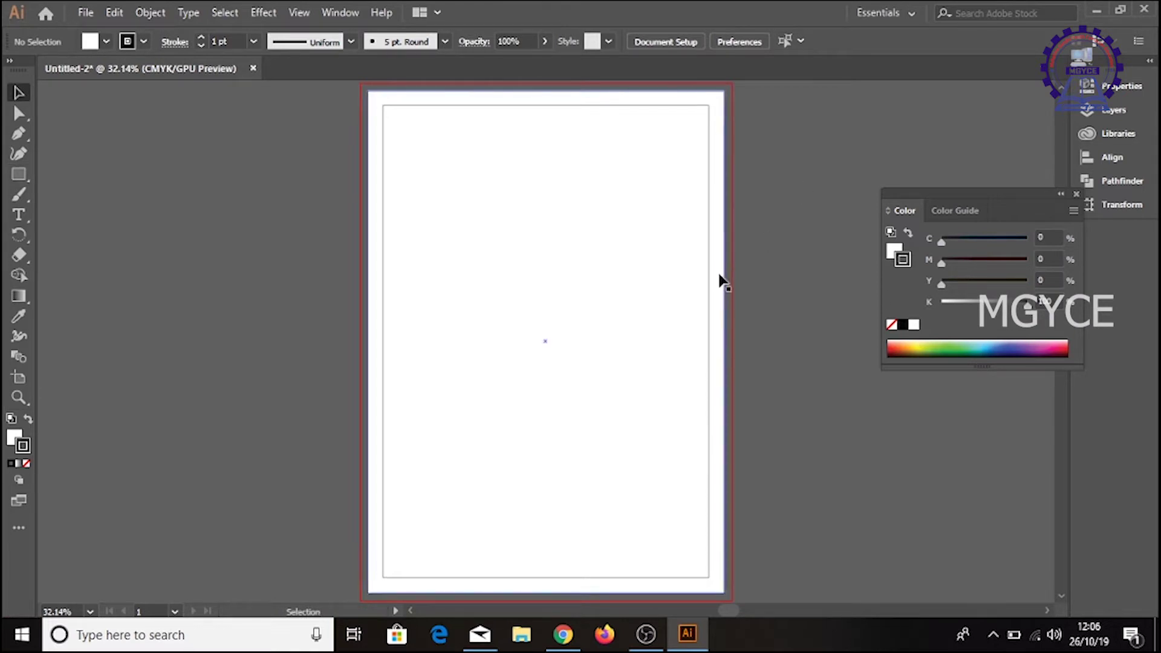
click(708, 274)
right_click(572, 208)
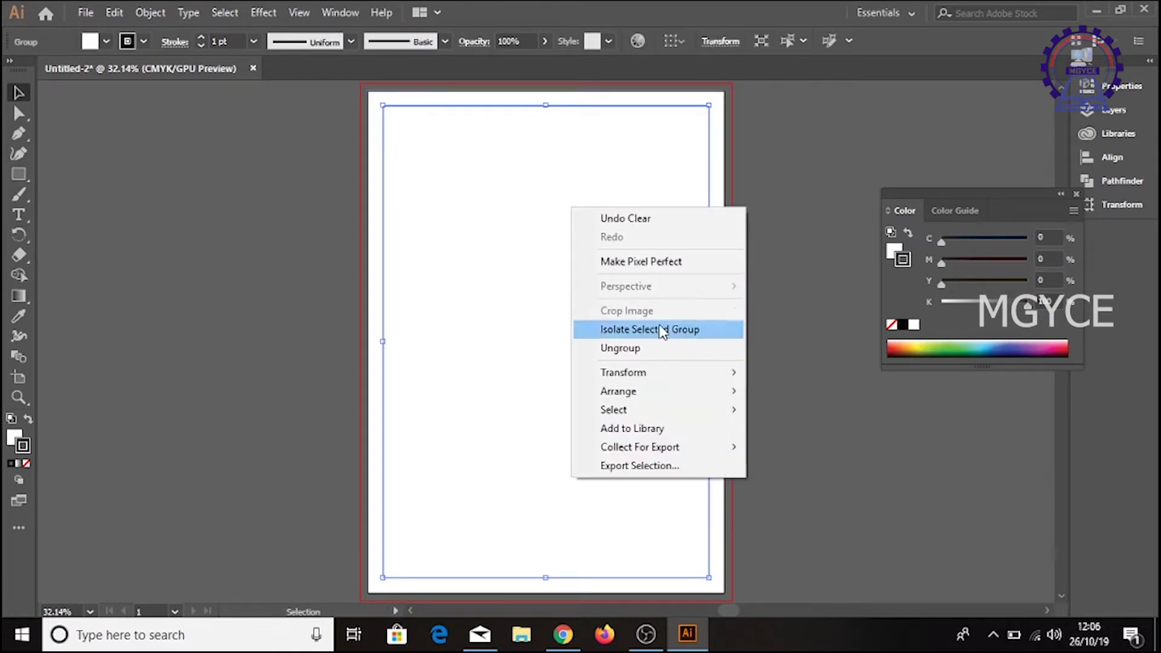
click(21, 180)
right_click(551, 227)
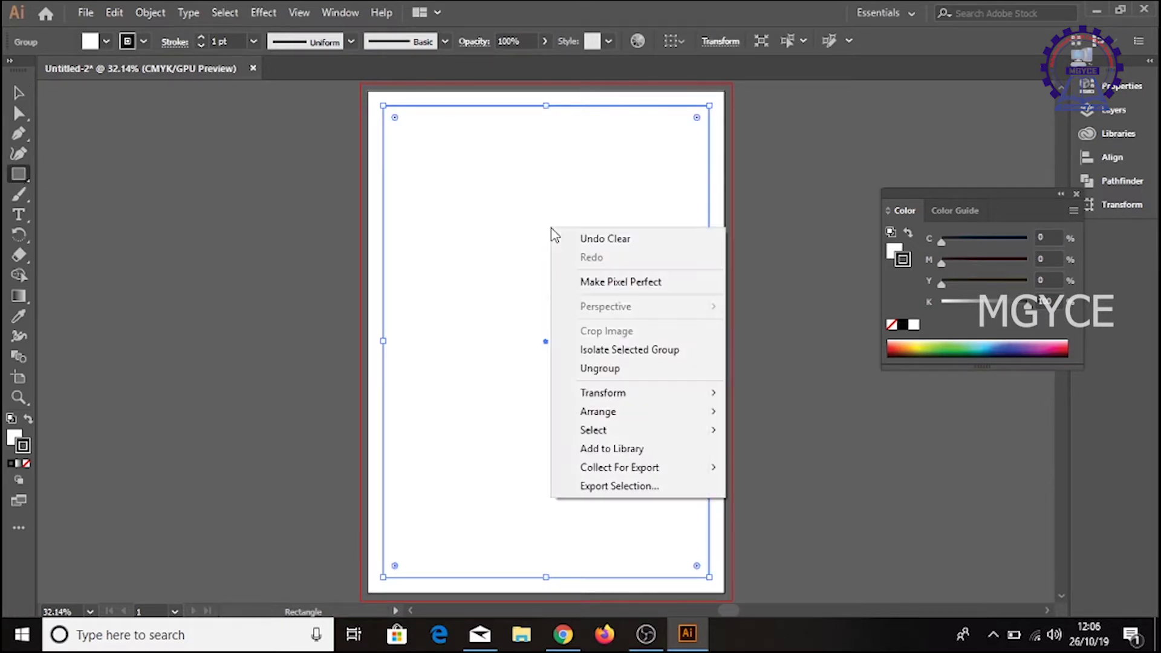
click(635, 370)
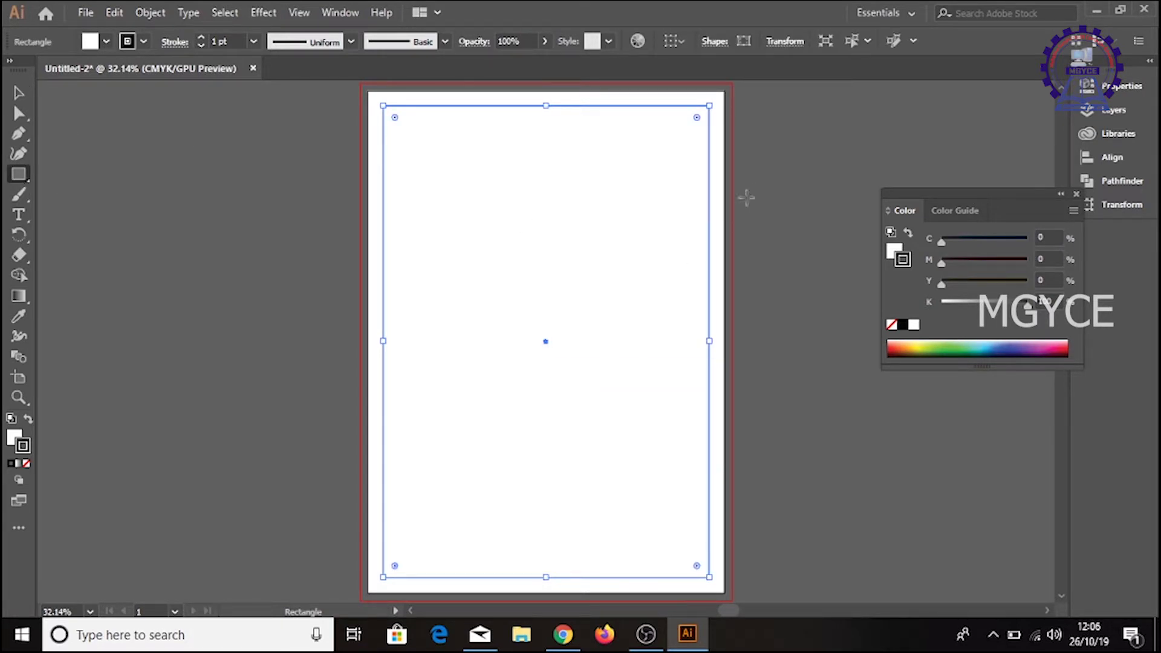
Convert the inset rectangle into margin guides
right_click(610, 169)
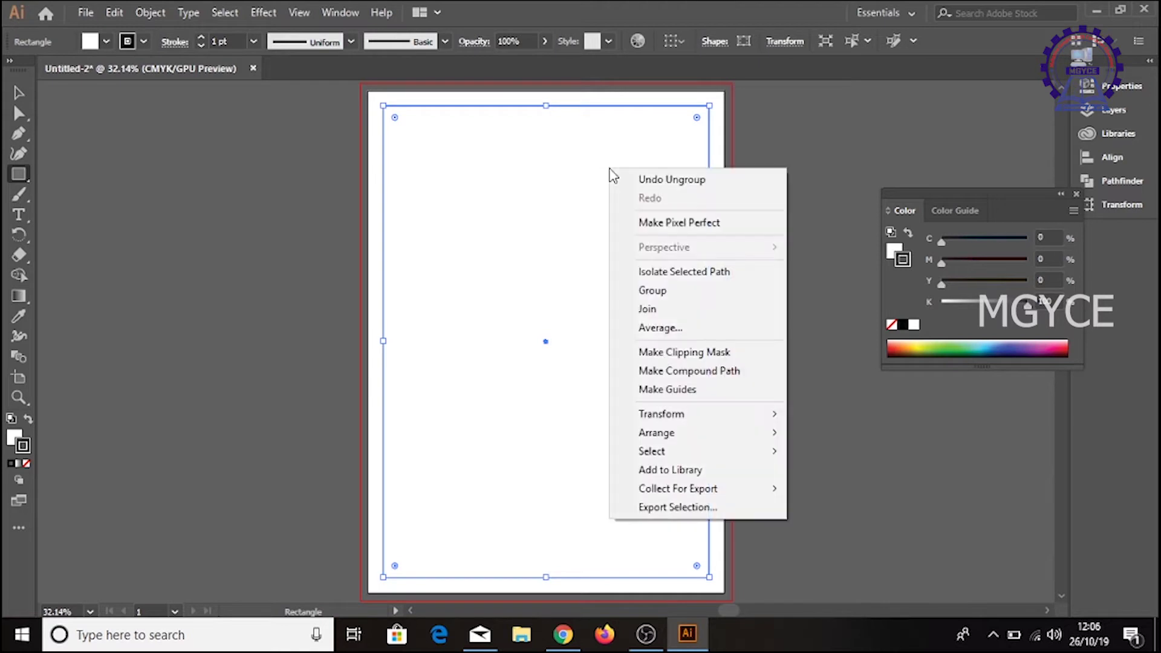
click(690, 390)
click(830, 219)
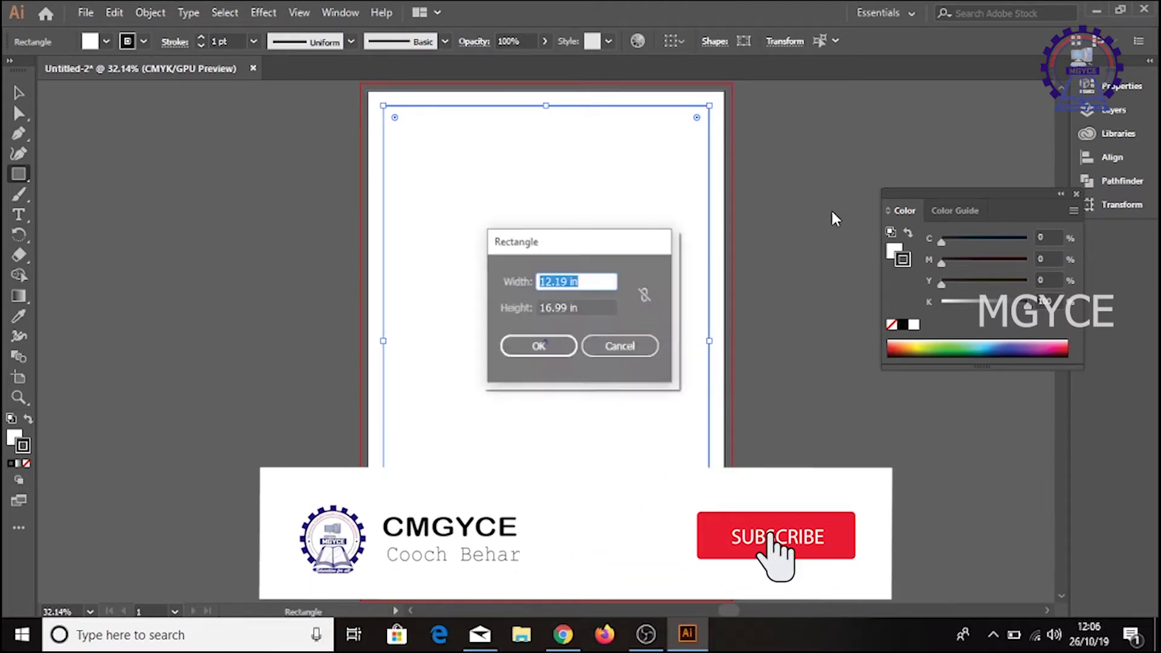
click(620, 347)
key(v)
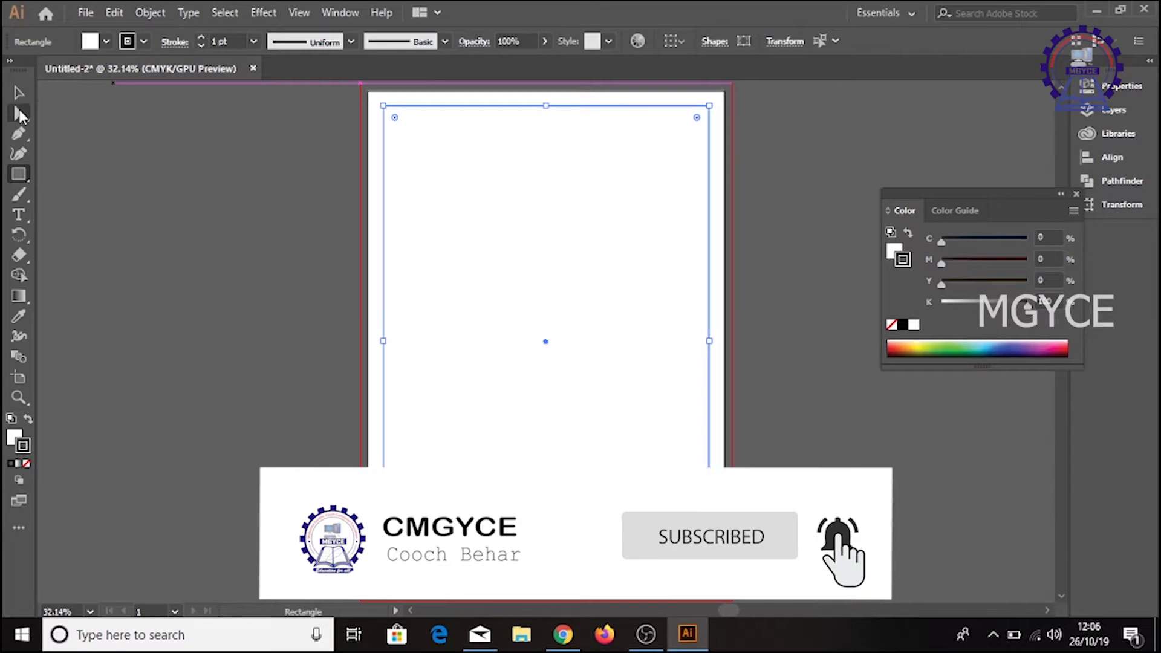
key(ctrl+5)
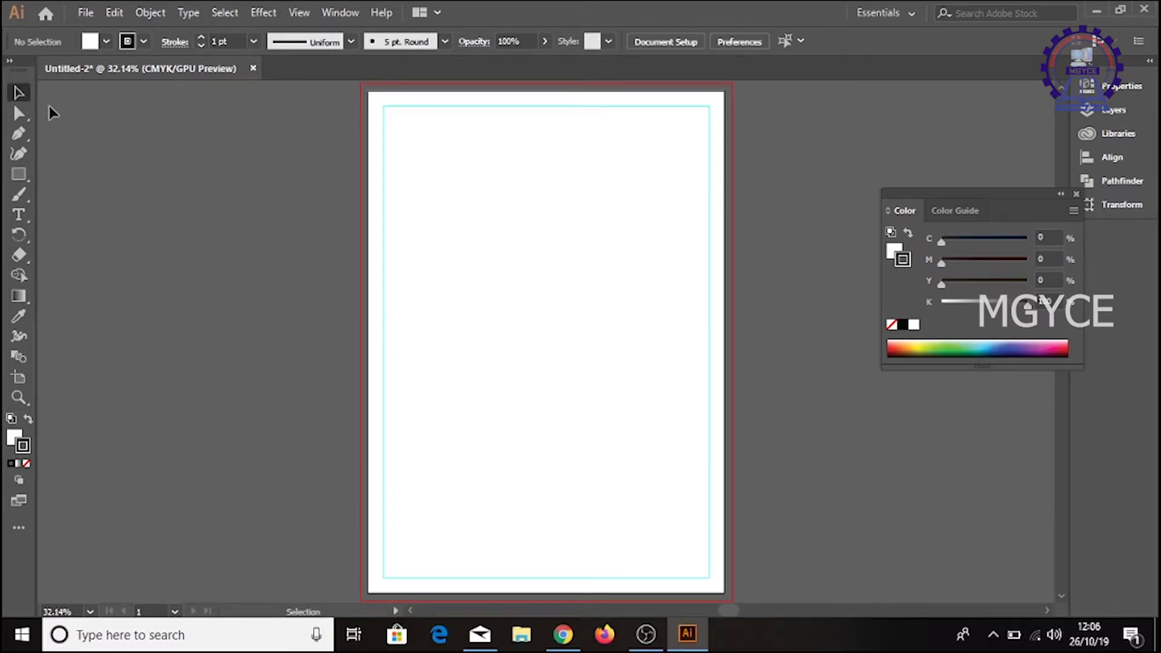
Draw a white rectangle without a stroke that covers the full bleed area, and lock it
click(18, 174)
drag(359, 83, 731, 600)
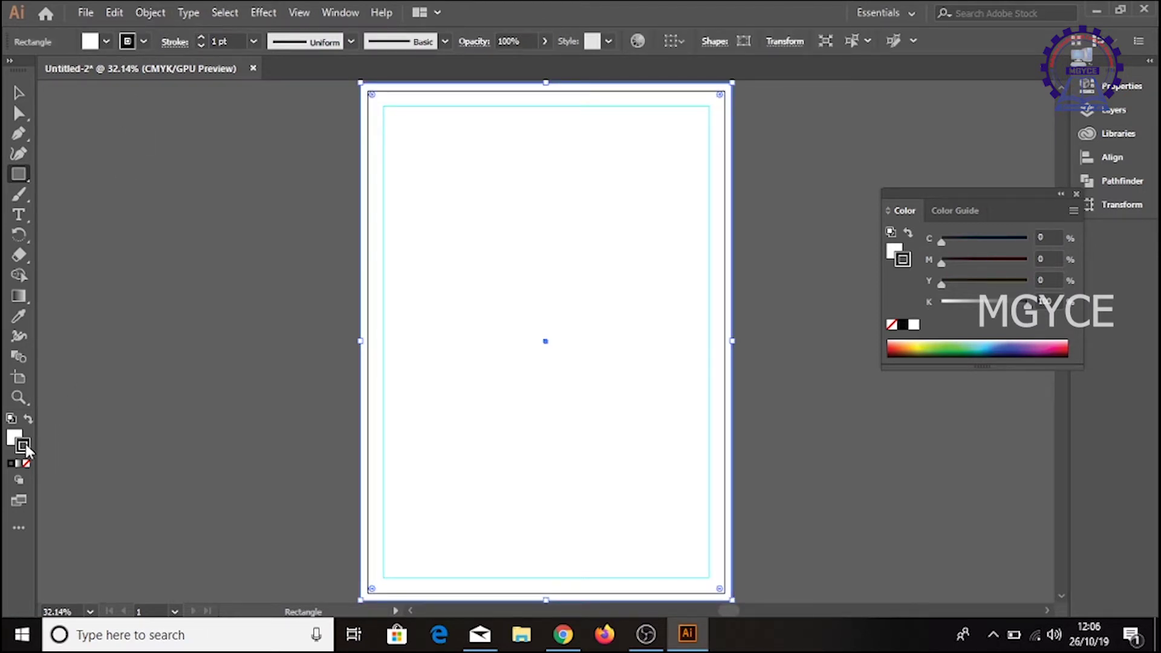
click(26, 462)
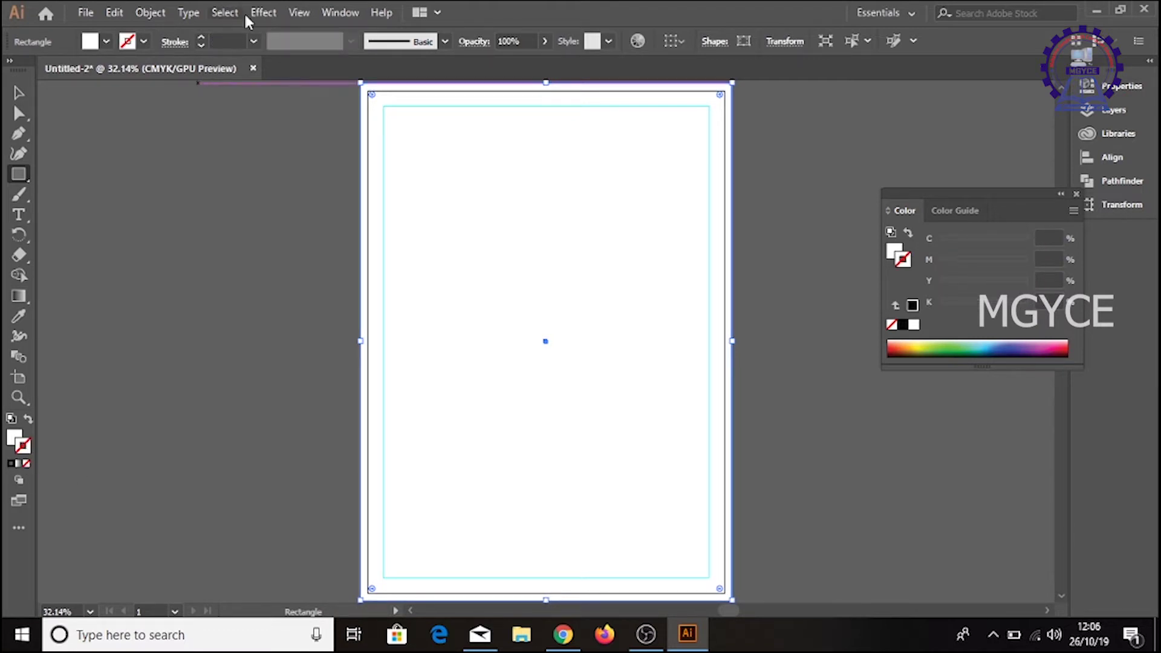
click(159, 16)
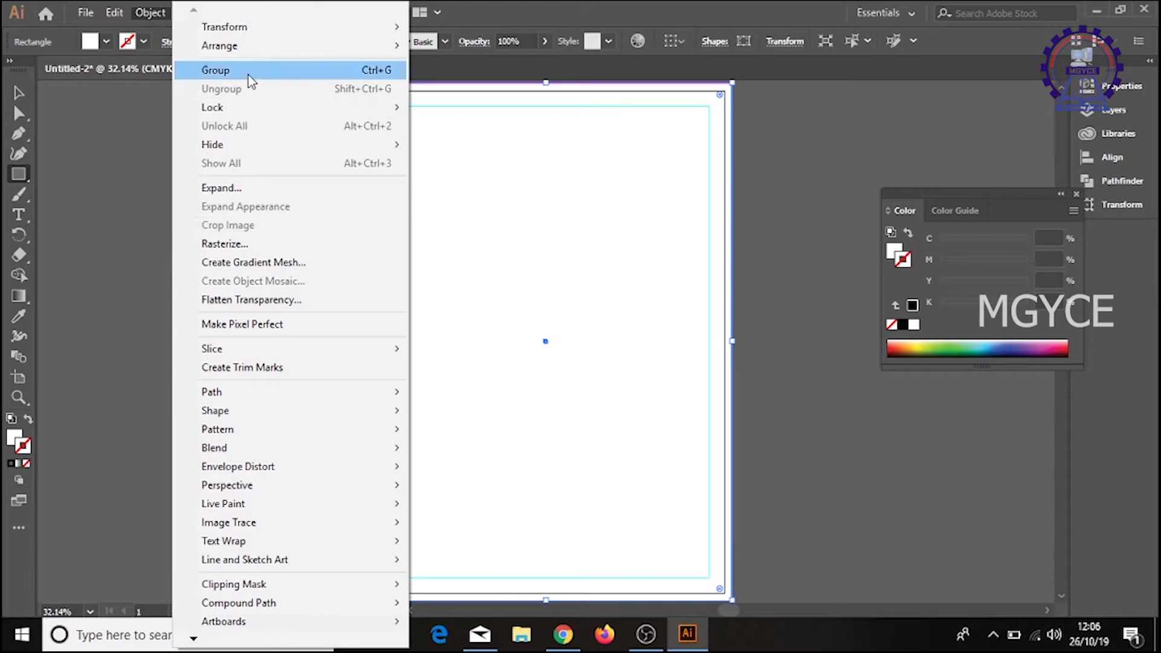
mouse_move(246, 111)
click(463, 108)
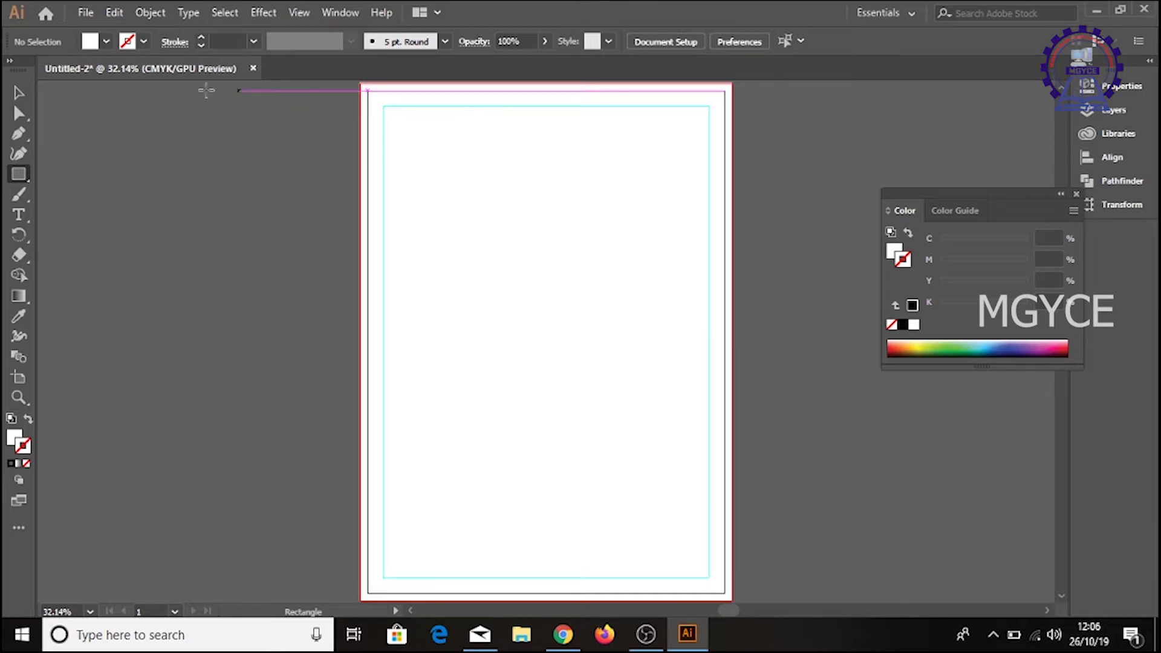
Draw a large hexagon centred on the page's upper-left bleed corner and rotate it so a vertex points straight down
click(18, 175)
click(77, 215)
drag(365, 91, 575, 295)
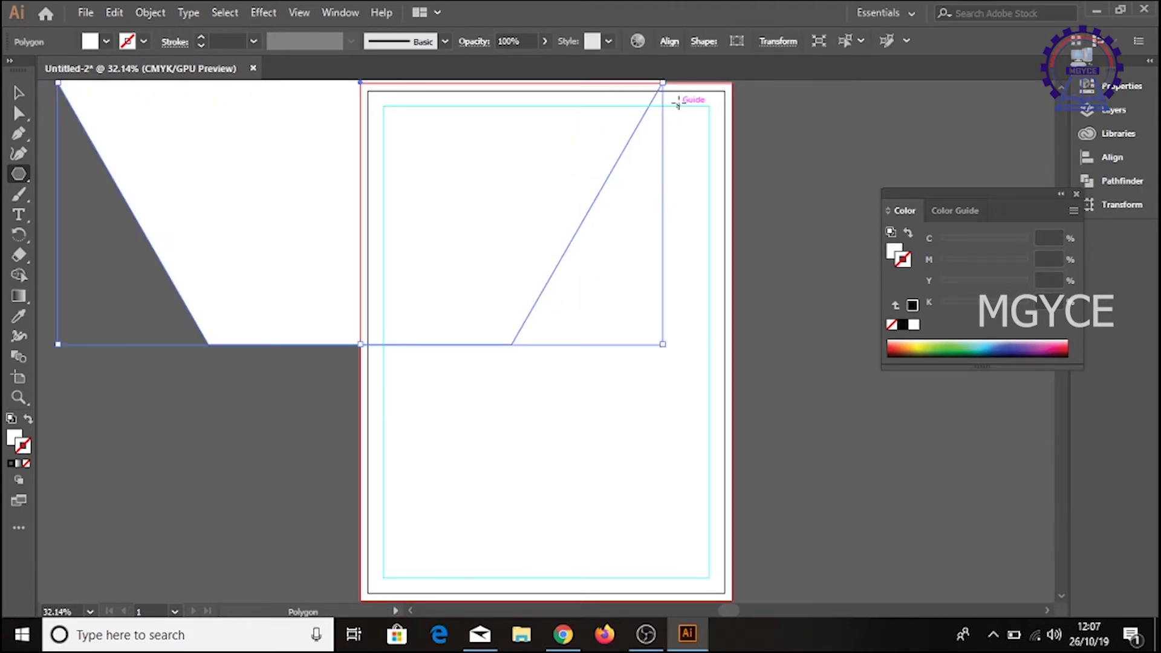
key(ctrl+minus)
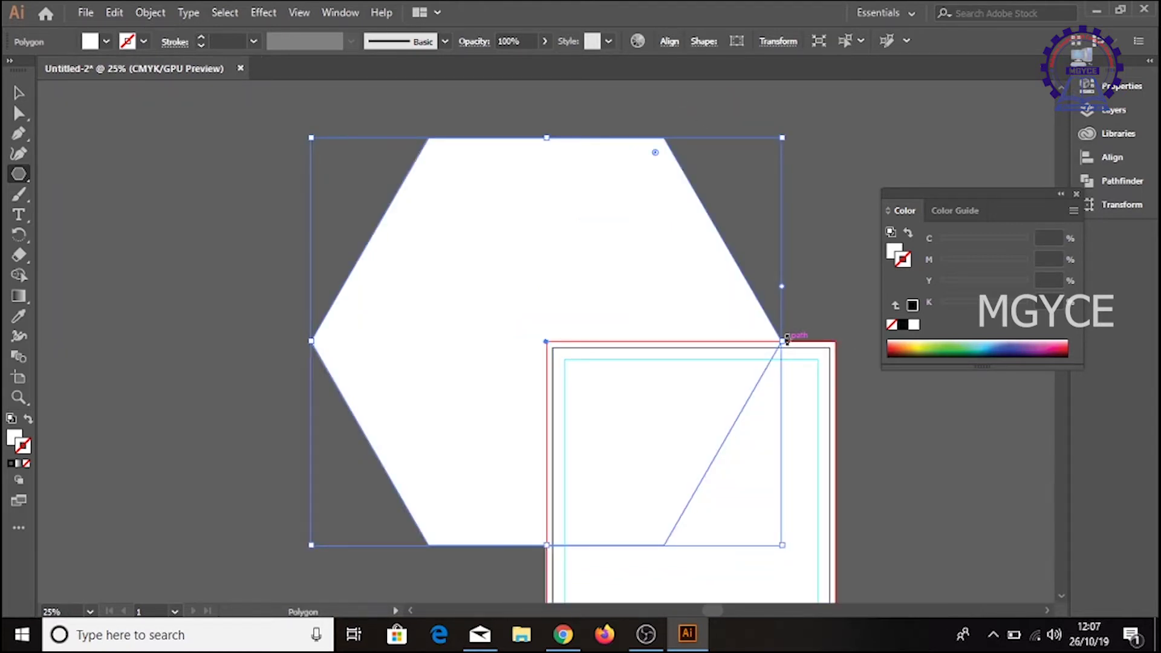
drag(786, 340, 587, 543)
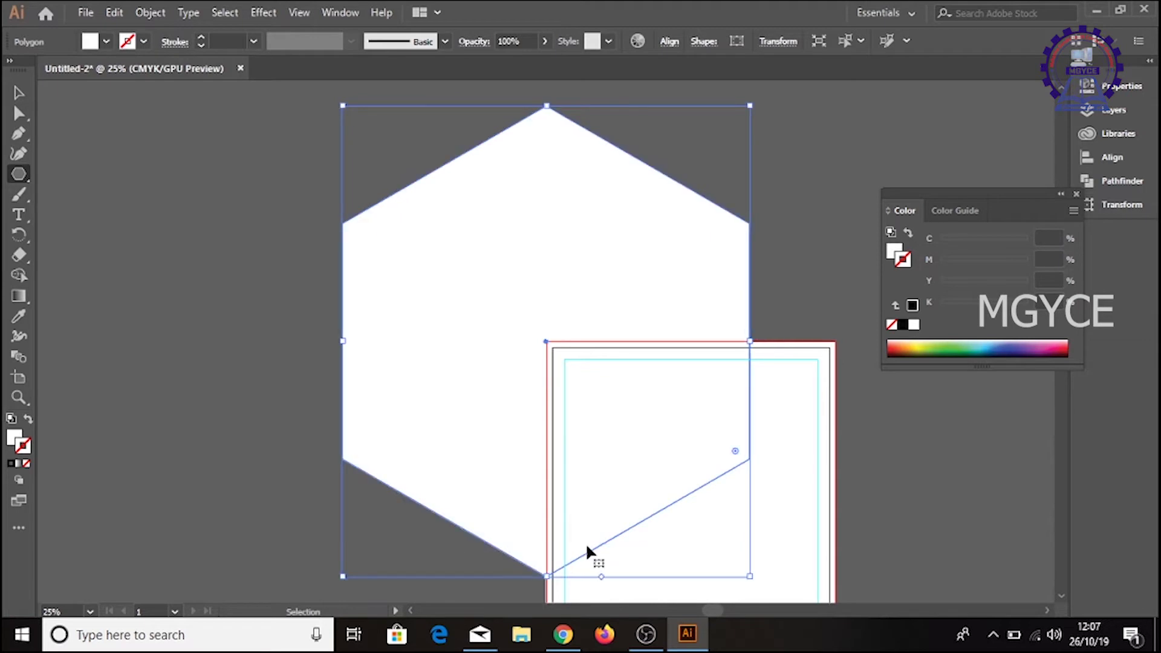
Shrink the hexagon proportionally and move it over the page so its left side lies on the left bleed edge
scroll(585, 544, up, 2)
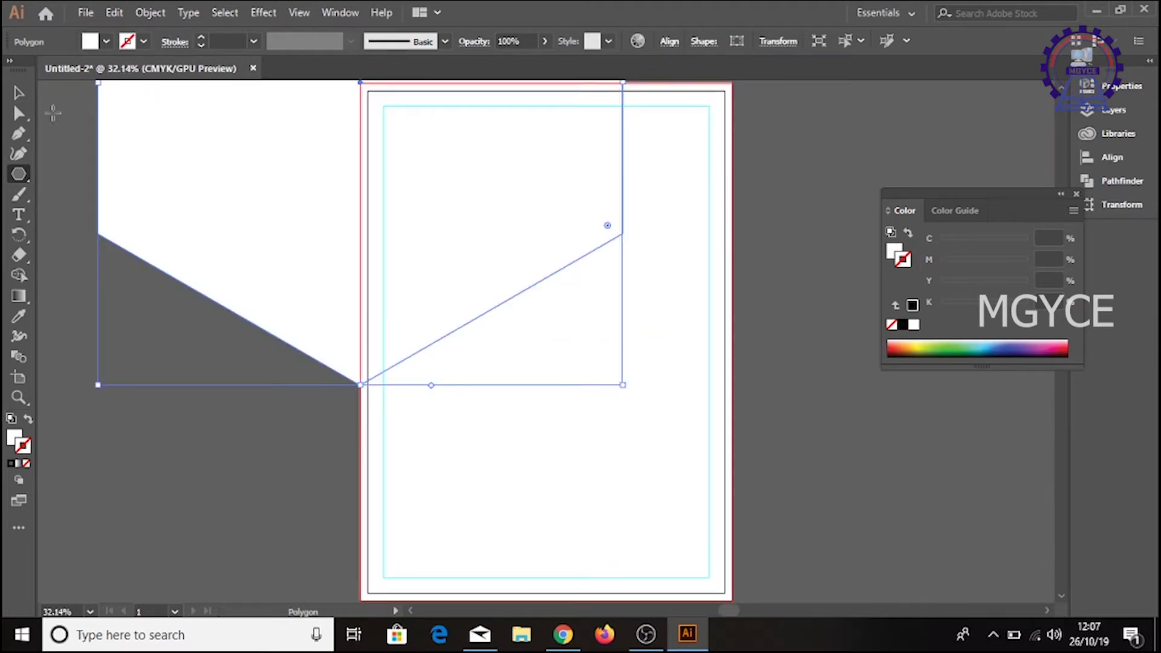
key(v)
drag(447, 220, 598, 300)
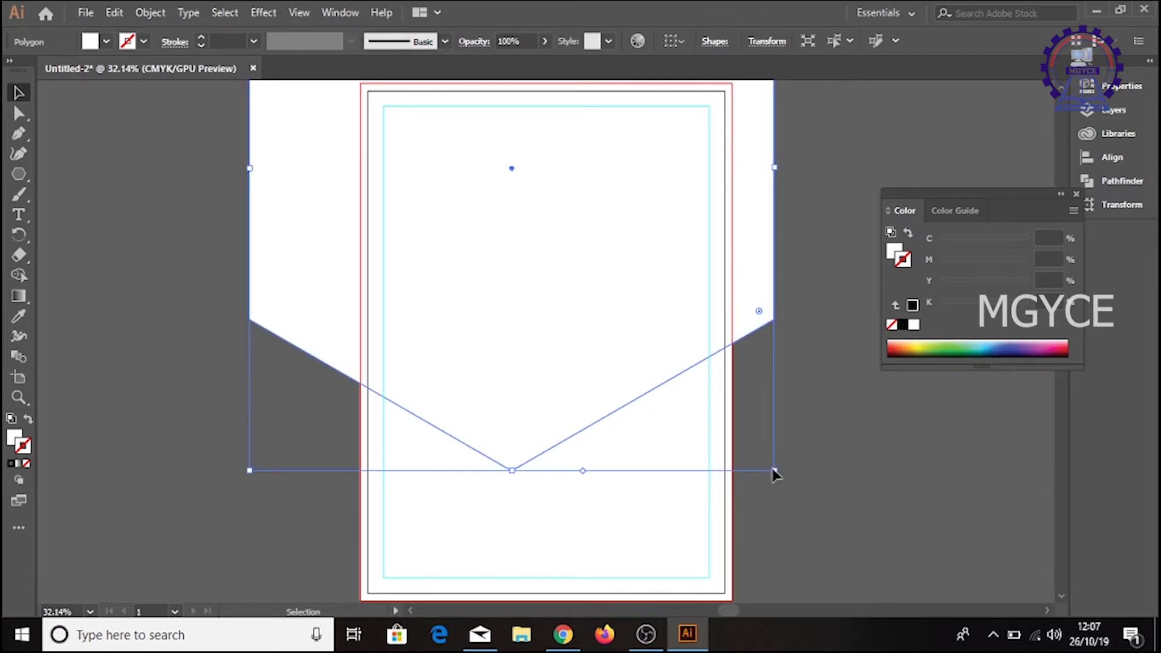
drag(774, 469, 688, 442)
drag(516, 236, 628, 308)
Scale the hexagon proportionally to span the full bleed width and move it further down the page
drag(797, 191, 734, 204)
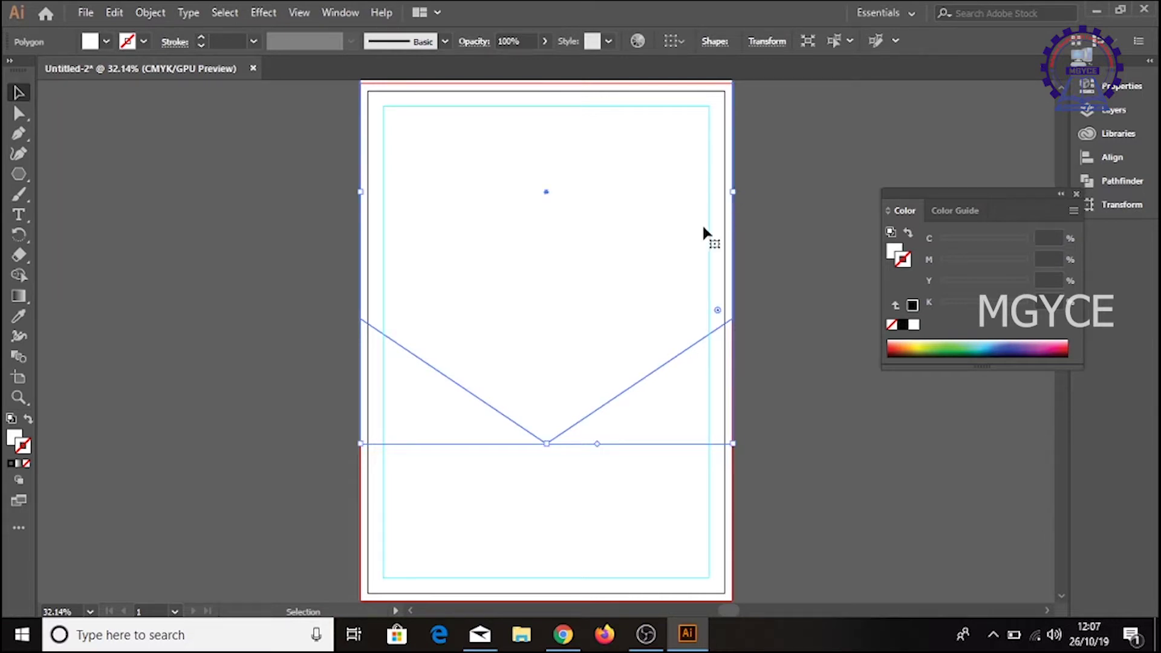
key(ctrl+z)
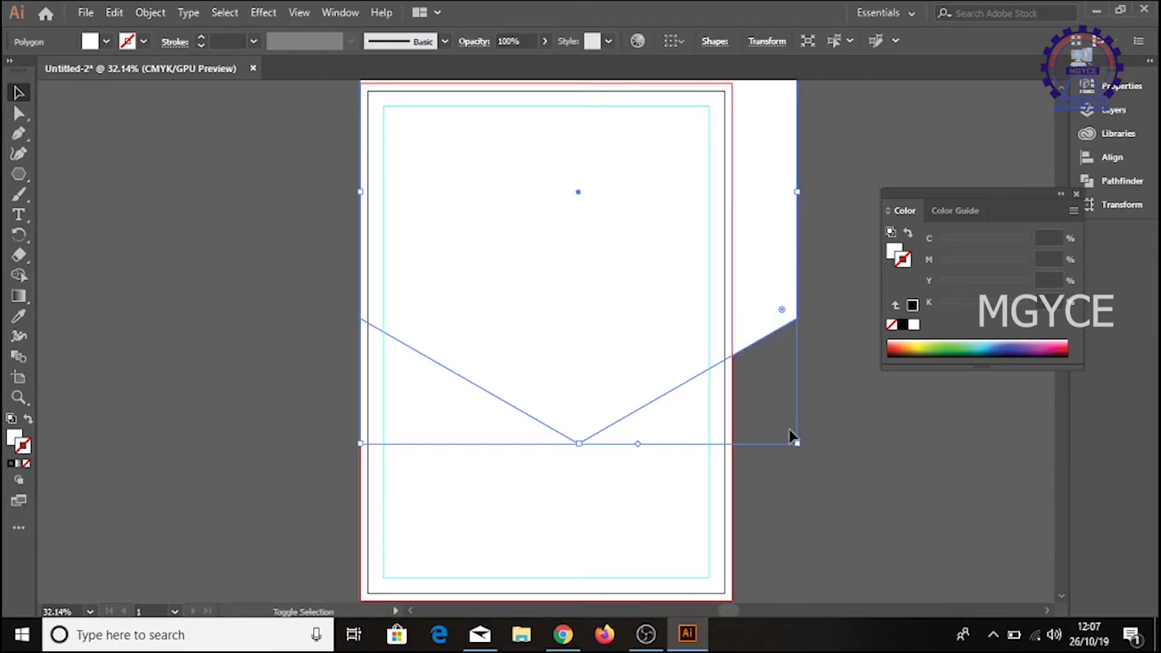
drag(797, 445, 733, 420)
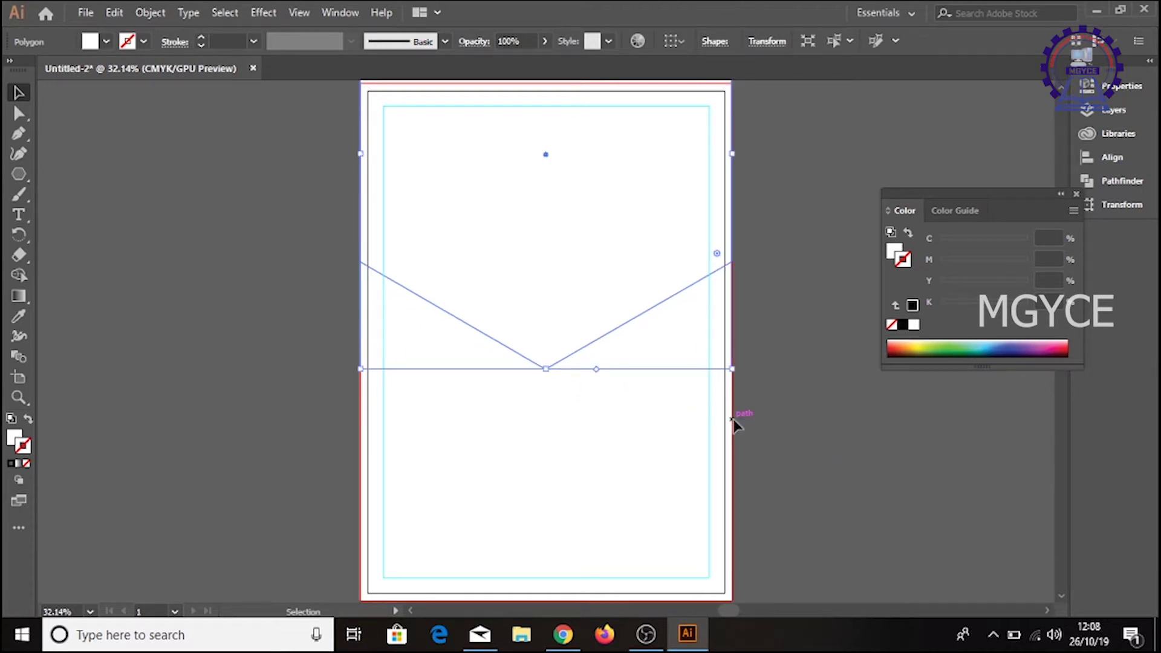
drag(588, 228, 590, 290)
Round the hexagon's bottom vertex with a corner radius of 1.7 in
key(a)
key(ctrl+minus)
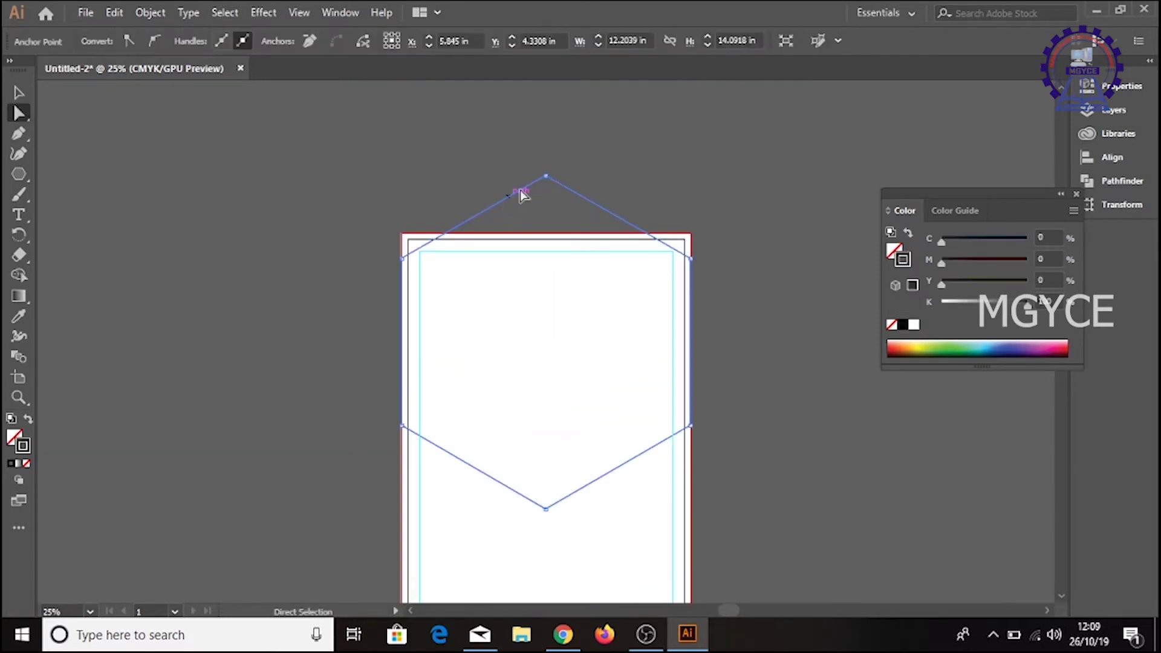
drag(545, 510, 546, 406)
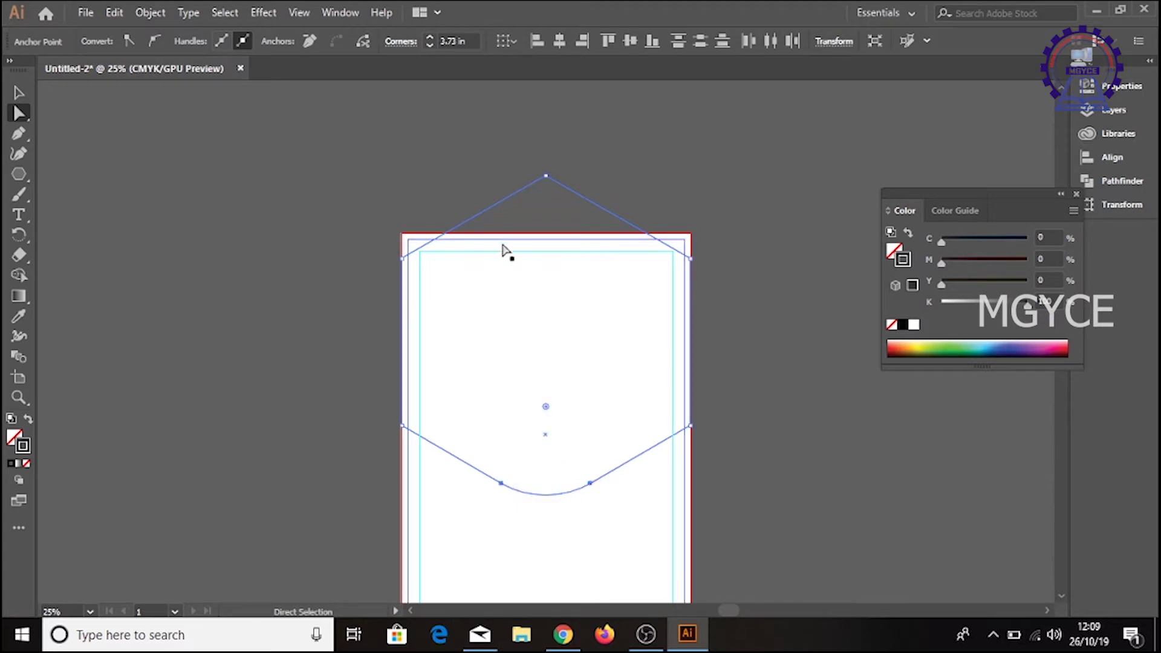
click(453, 40)
text(1.7)
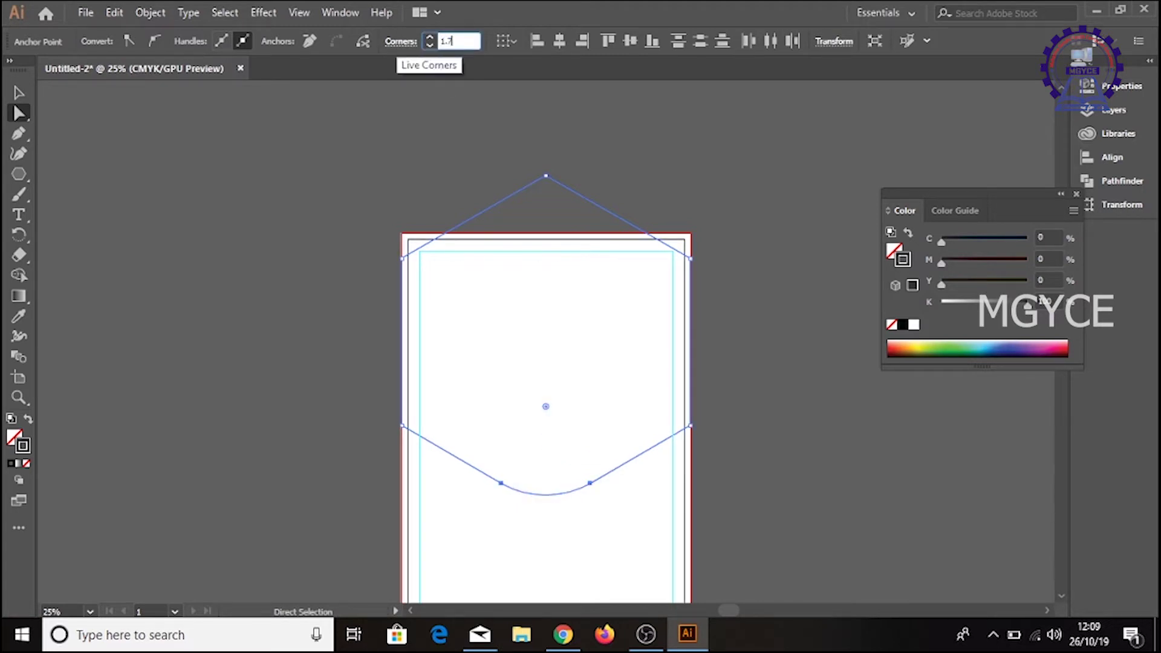
key(Return)
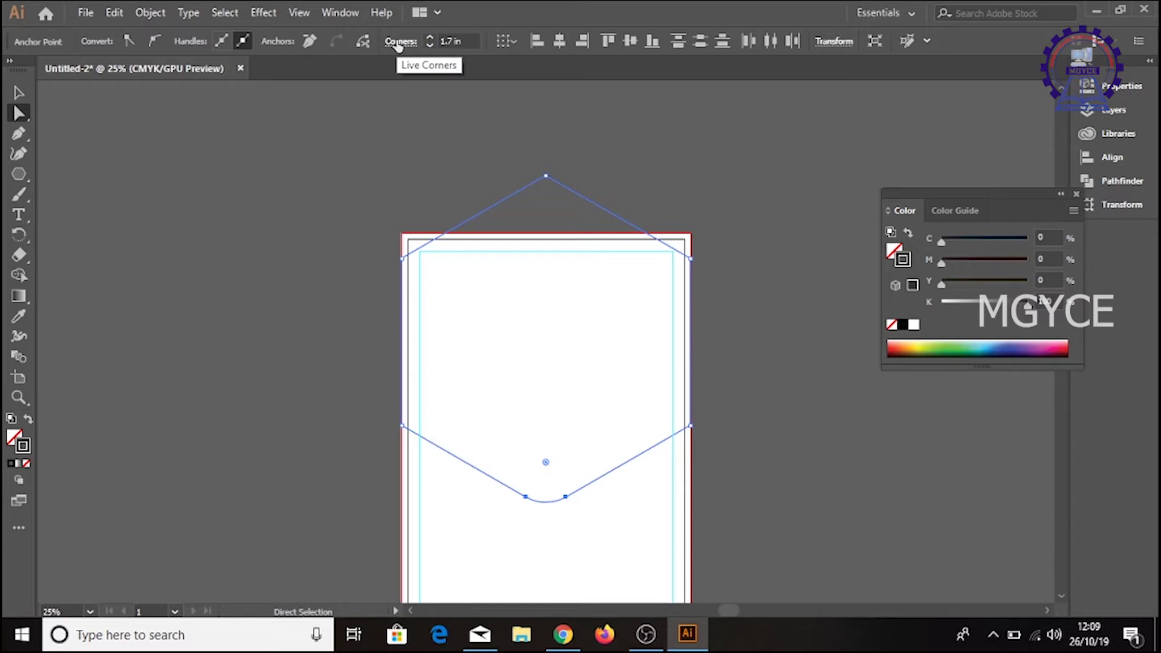
key(v)
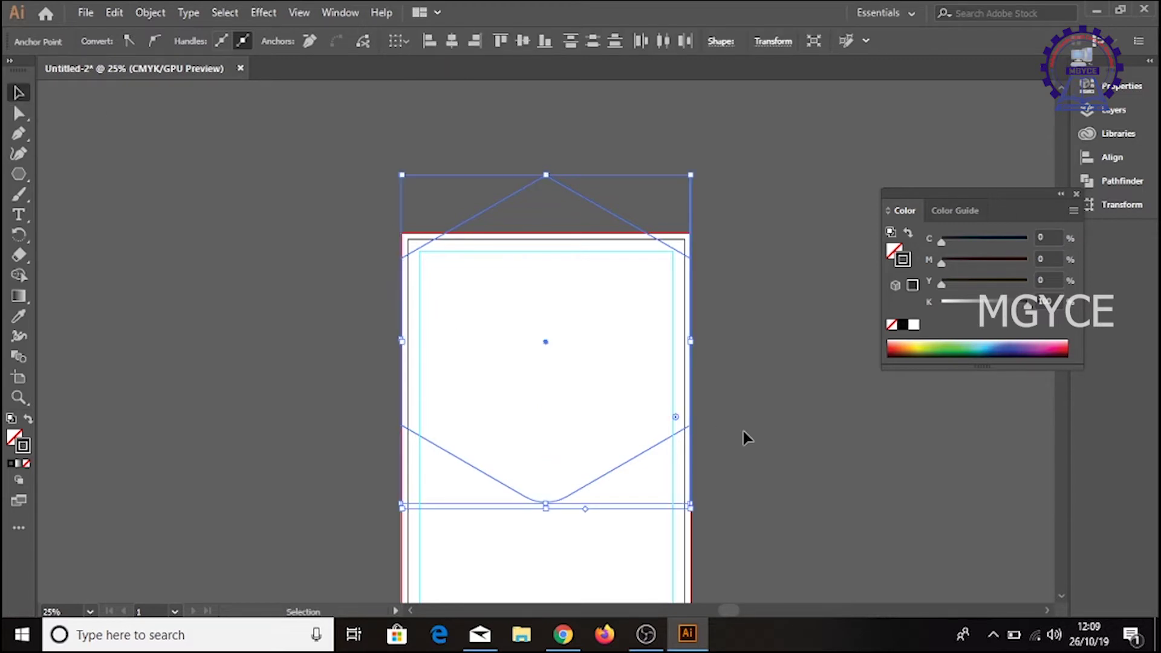
drag(564, 412, 671, 420)
key(ctrl+z)
click(785, 364)
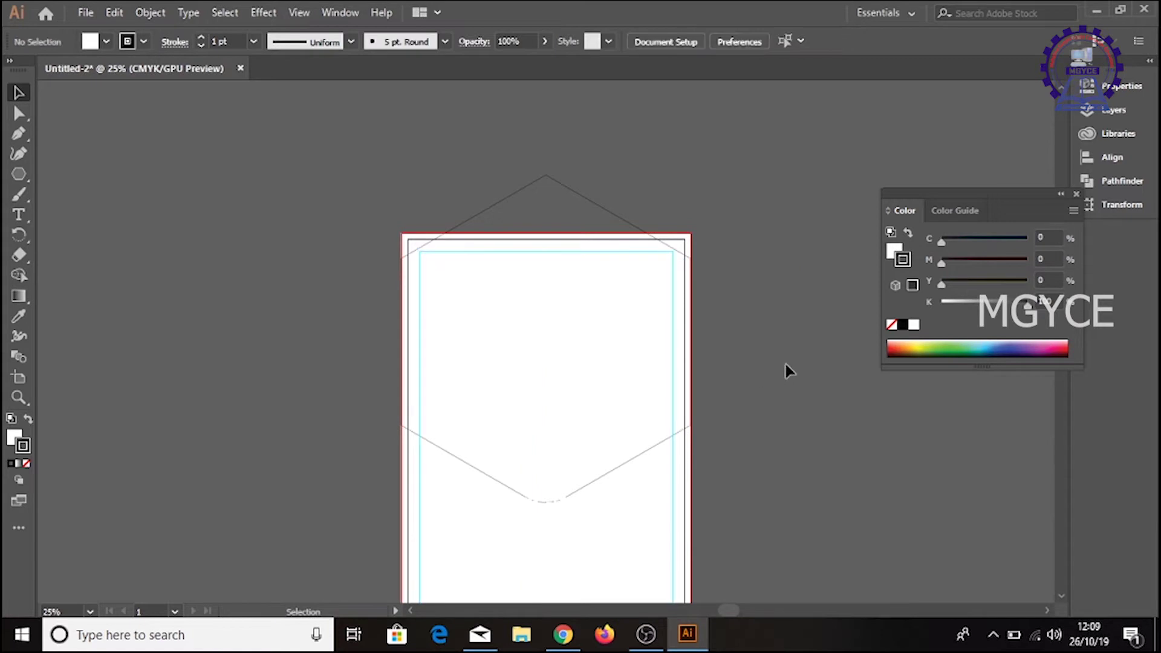
Duplicate the rounded hexagon slightly down and to the right, keeping its lower-left edge aligned with the original's
click(571, 191)
key(a)
key(ctrl+equal)
key(ctrl+equal)
key(v)
scroll(1068, 598, down, 5)
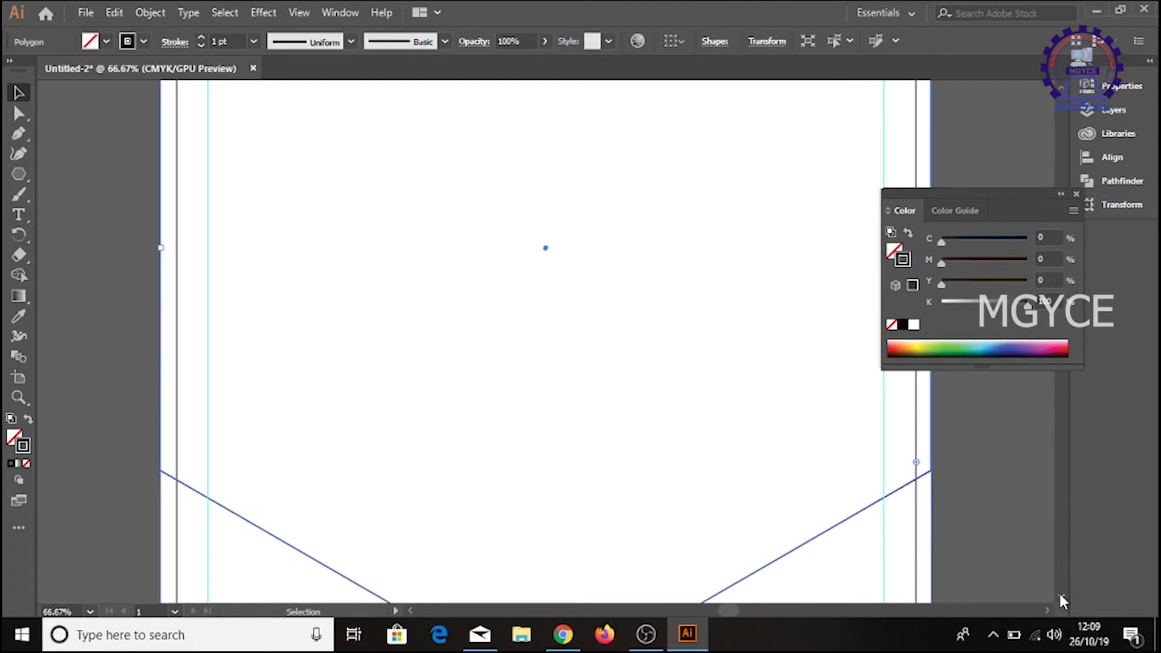
scroll(1060, 599, down, 1)
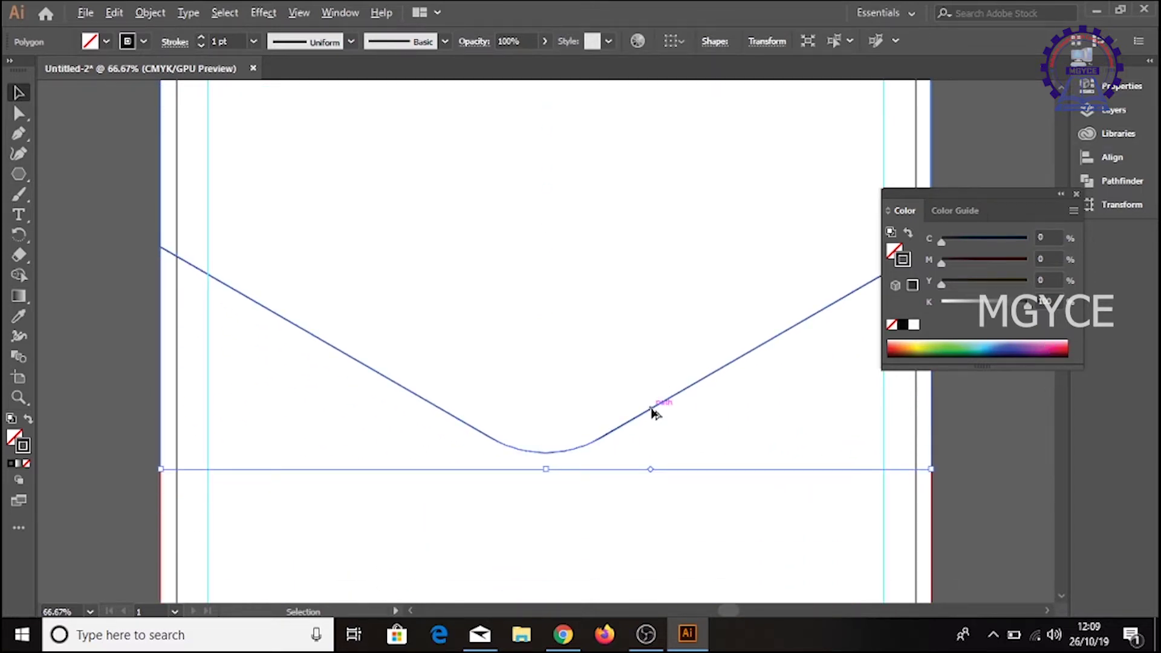
drag(651, 411, 672, 423)
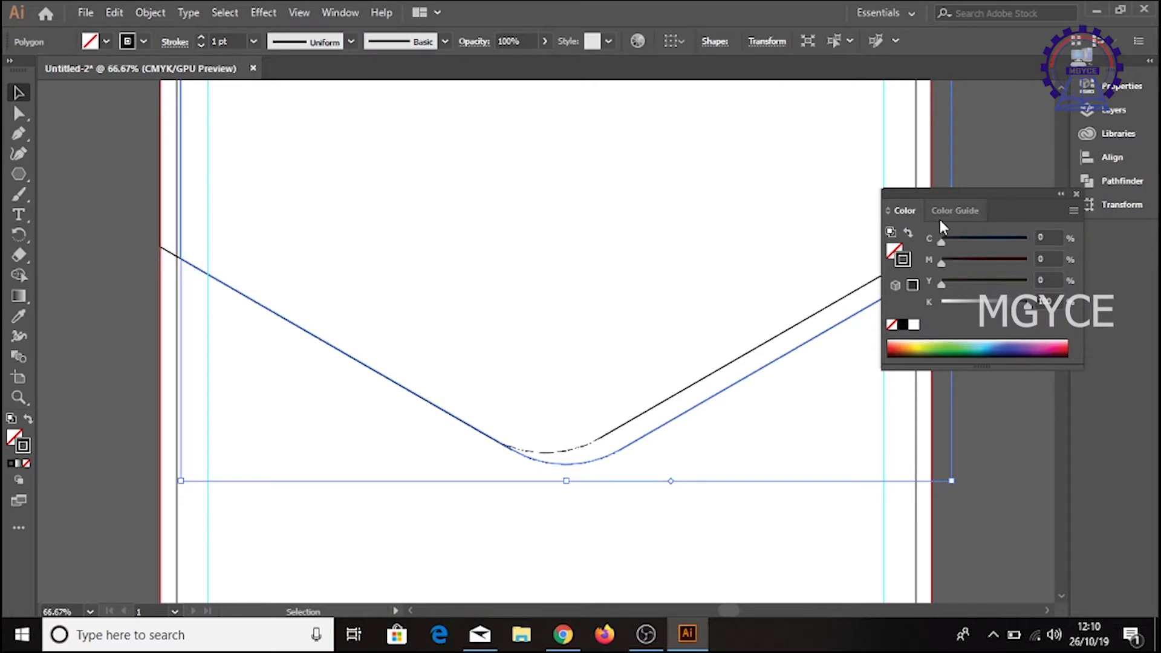
Fill the duplicate hexagon with bright red (M 99.33%, Y 100%)
click(897, 251)
double_click(898, 251)
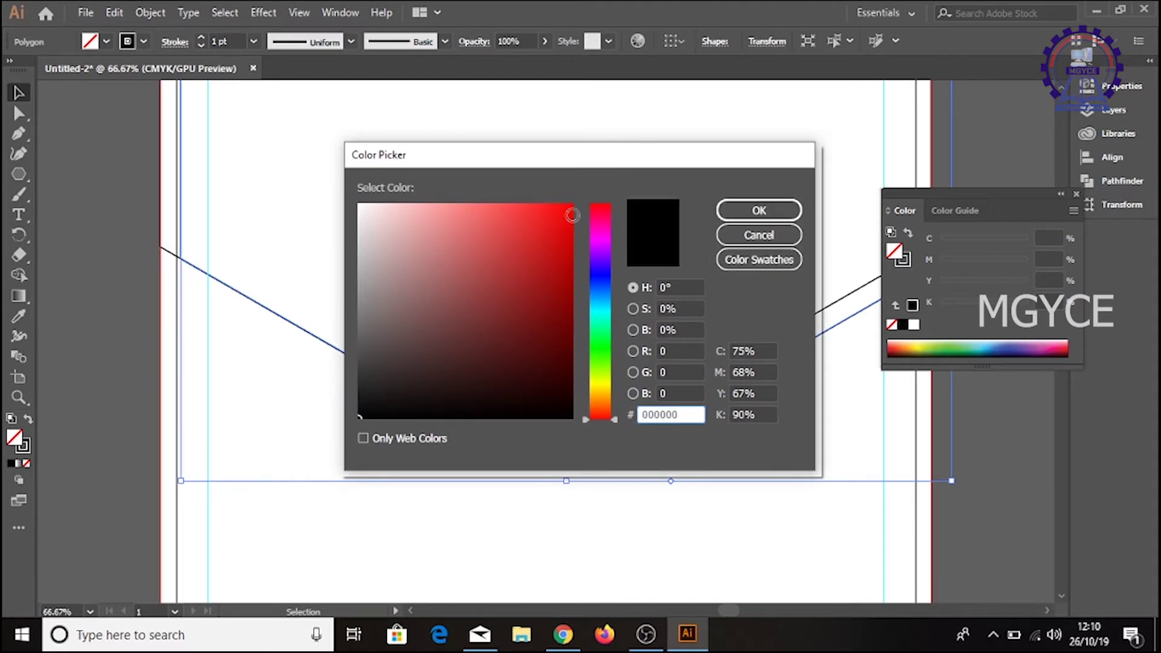
click(571, 206)
click(735, 209)
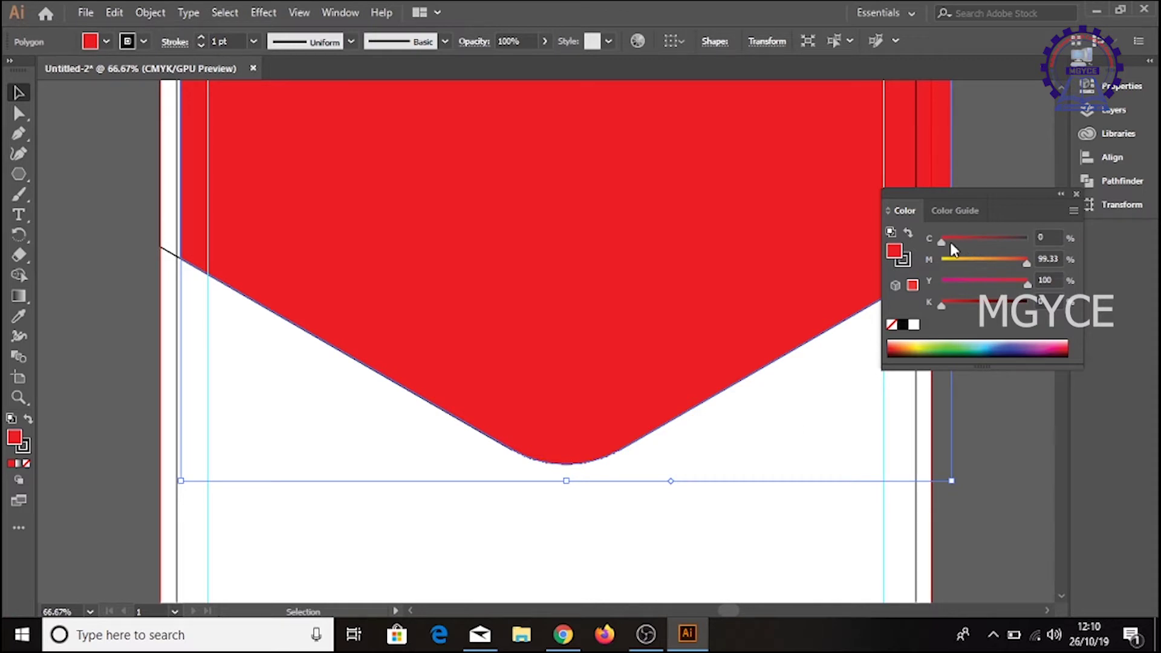
Fill the original hexagon with the same bright red as the duplicate
click(699, 258)
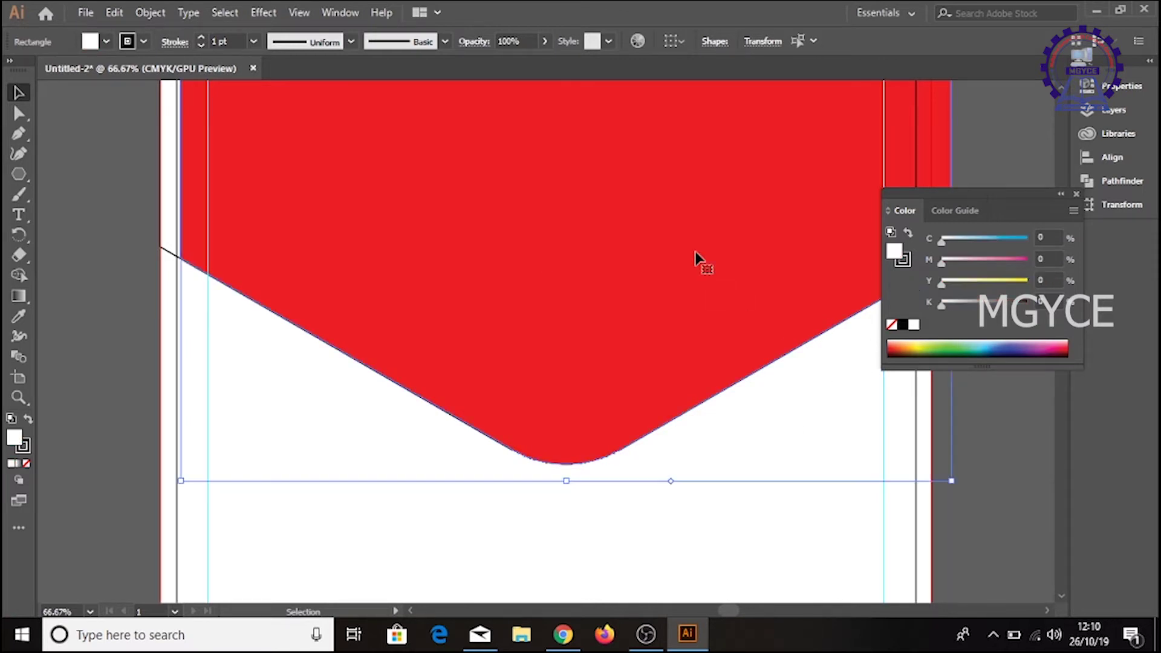
click(167, 251)
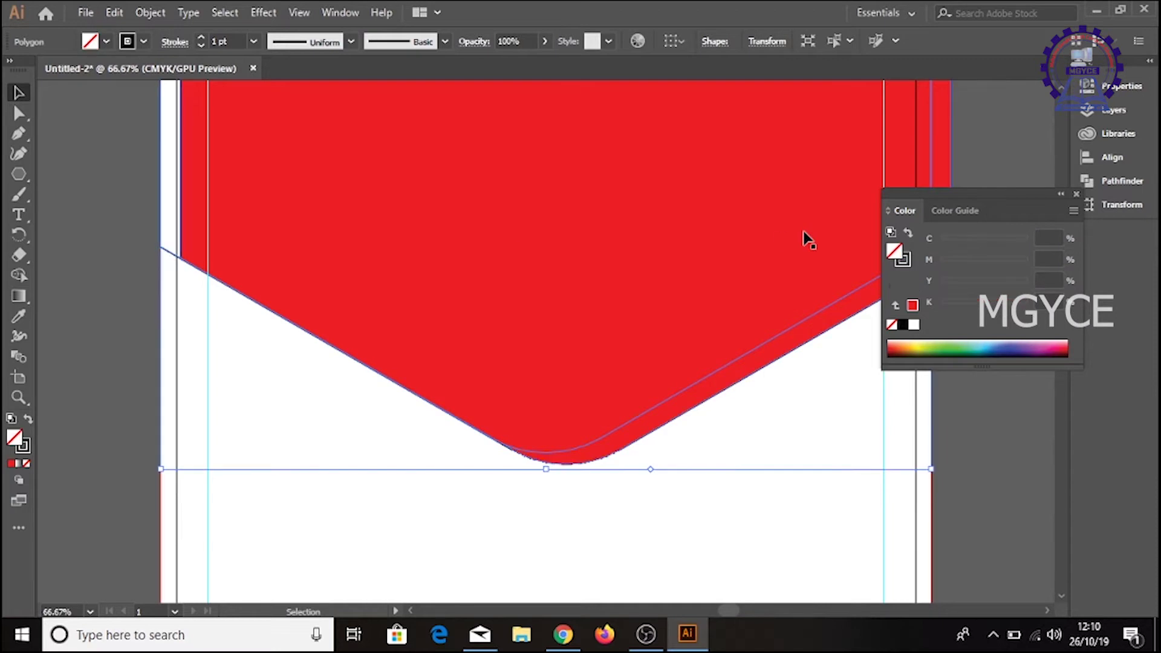
click(912, 305)
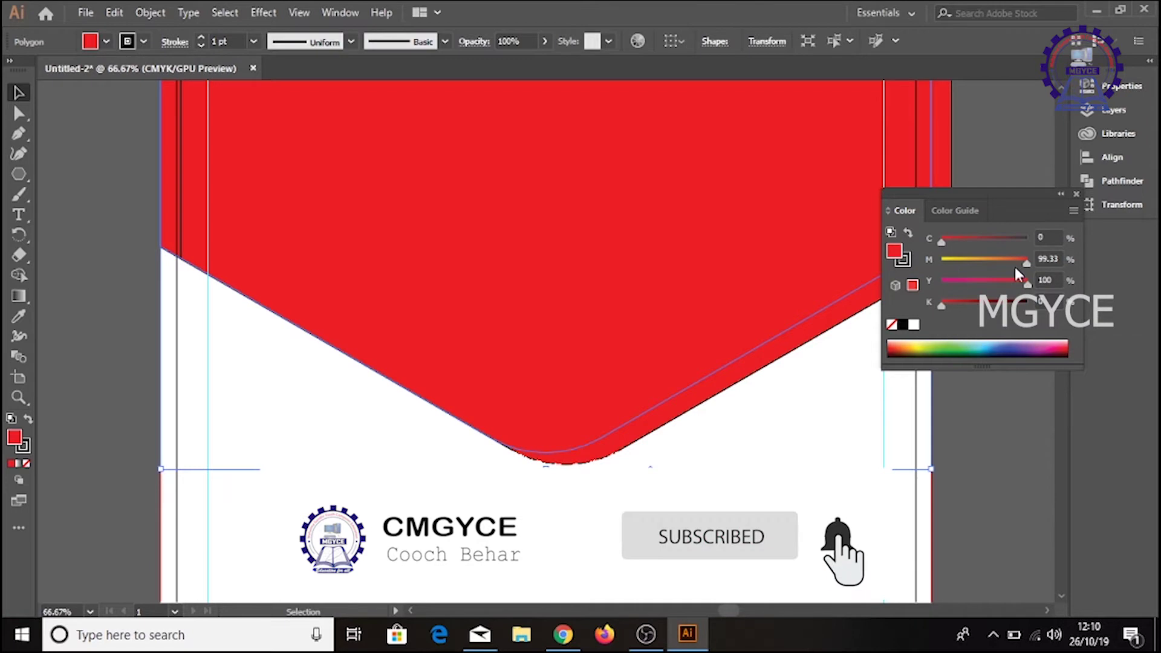
Darken the duplicate hexagon's red by adding black, and keep the original hexagon bright red with no black
drag(942, 304, 975, 304)
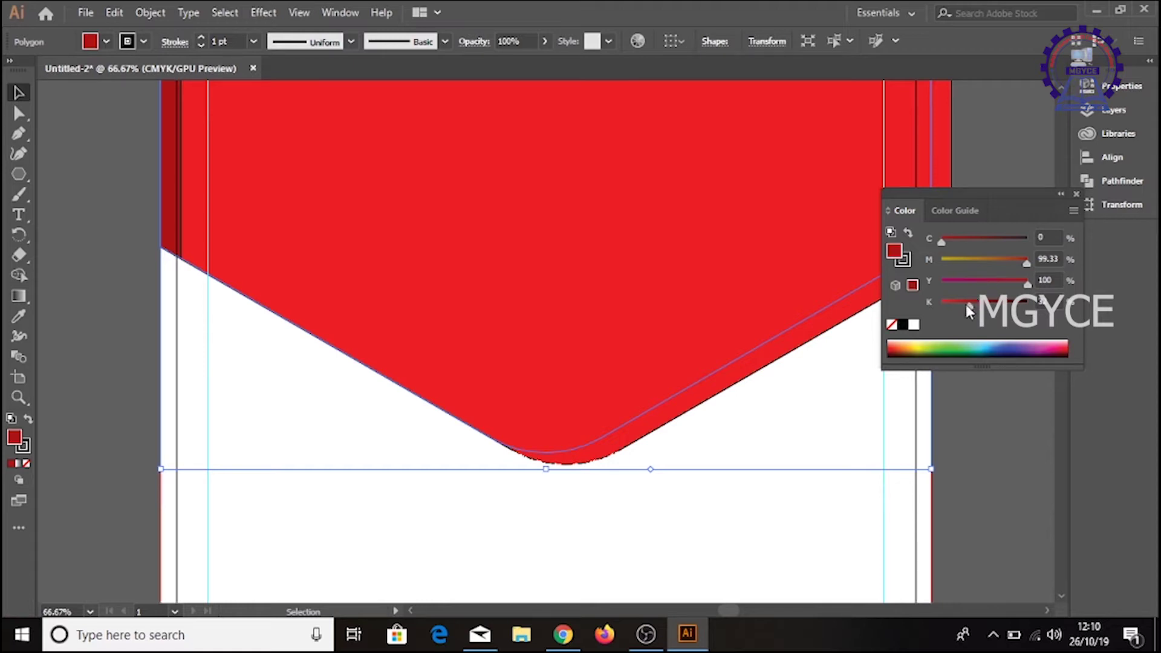
click(648, 192)
drag(939, 301, 961, 306)
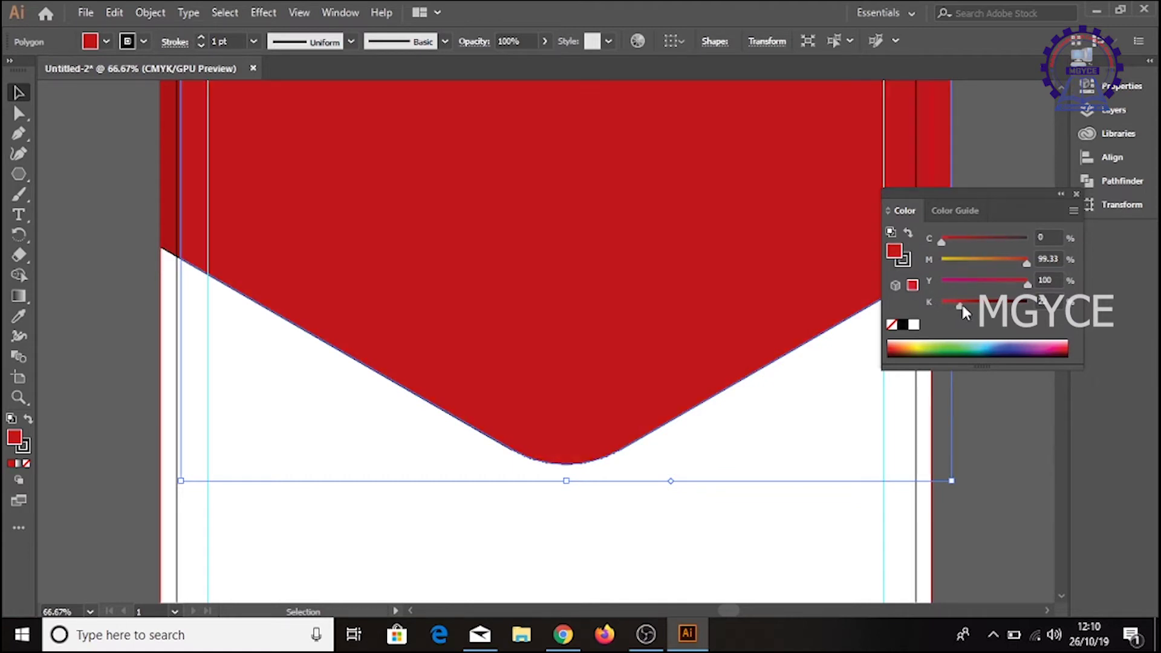
click(171, 182)
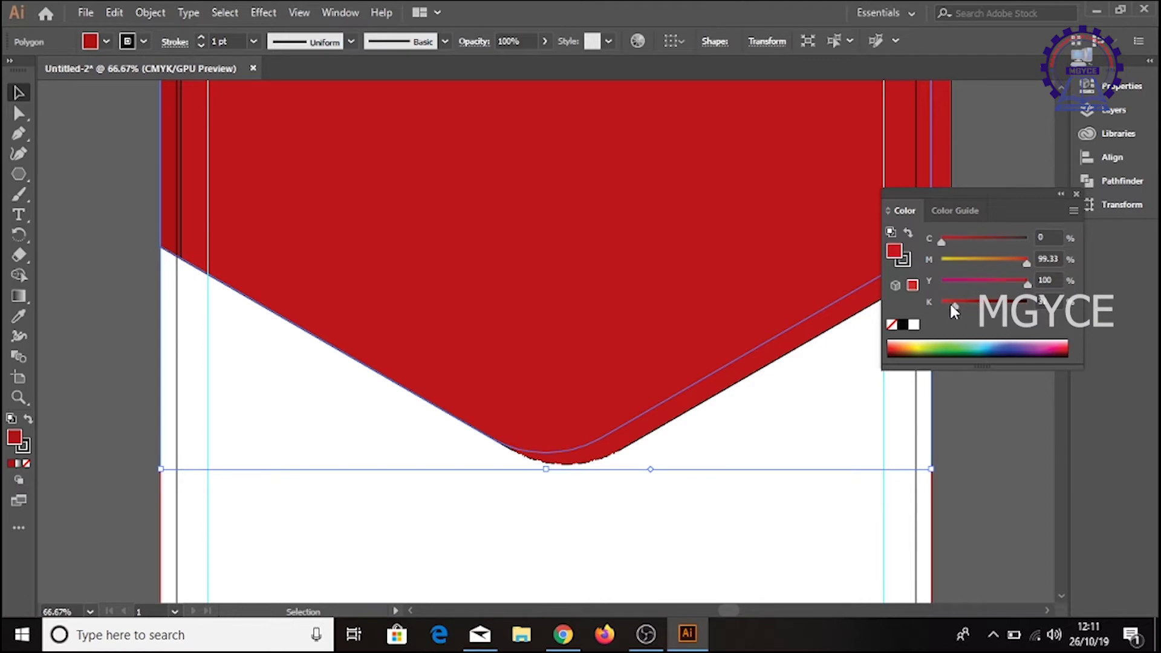
drag(961, 311, 912, 298)
click(988, 163)
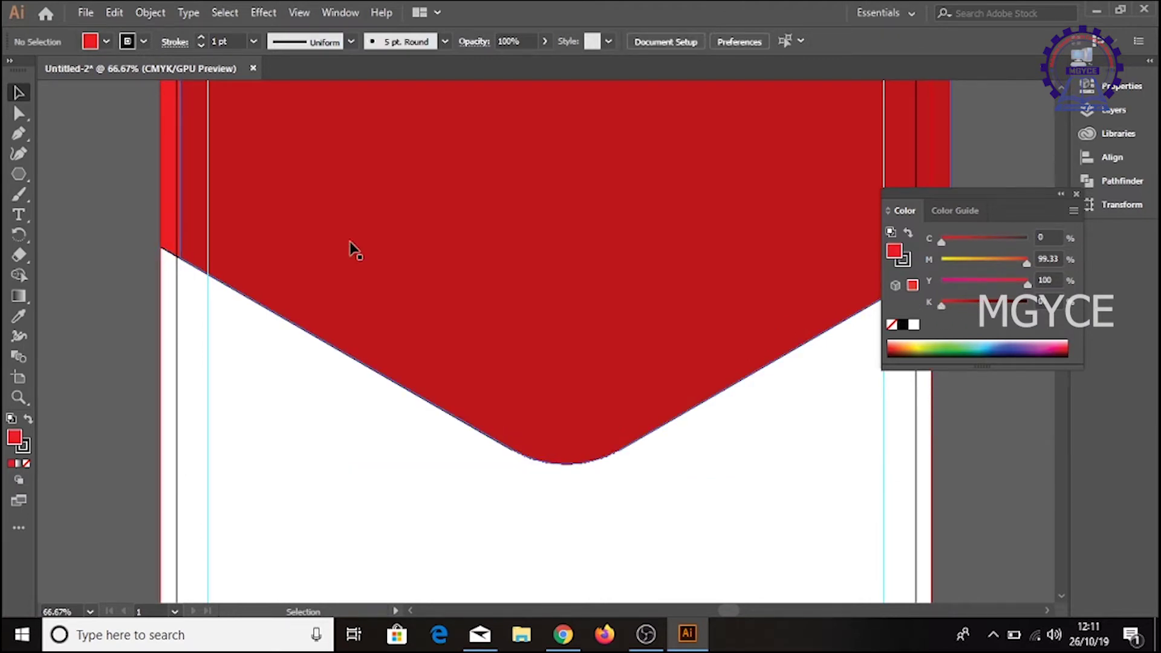
Bring the bright red hexagon in front of the dark red duplicate, keeping its red fill
click(171, 211)
right_click(374, 181)
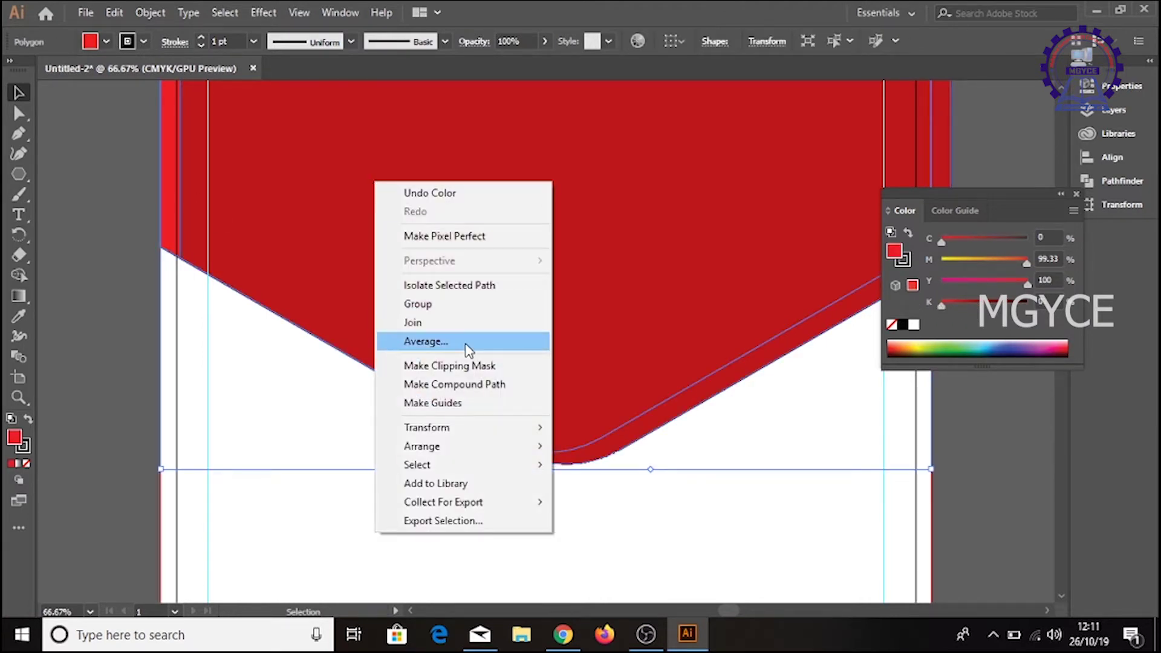
mouse_move(464, 453)
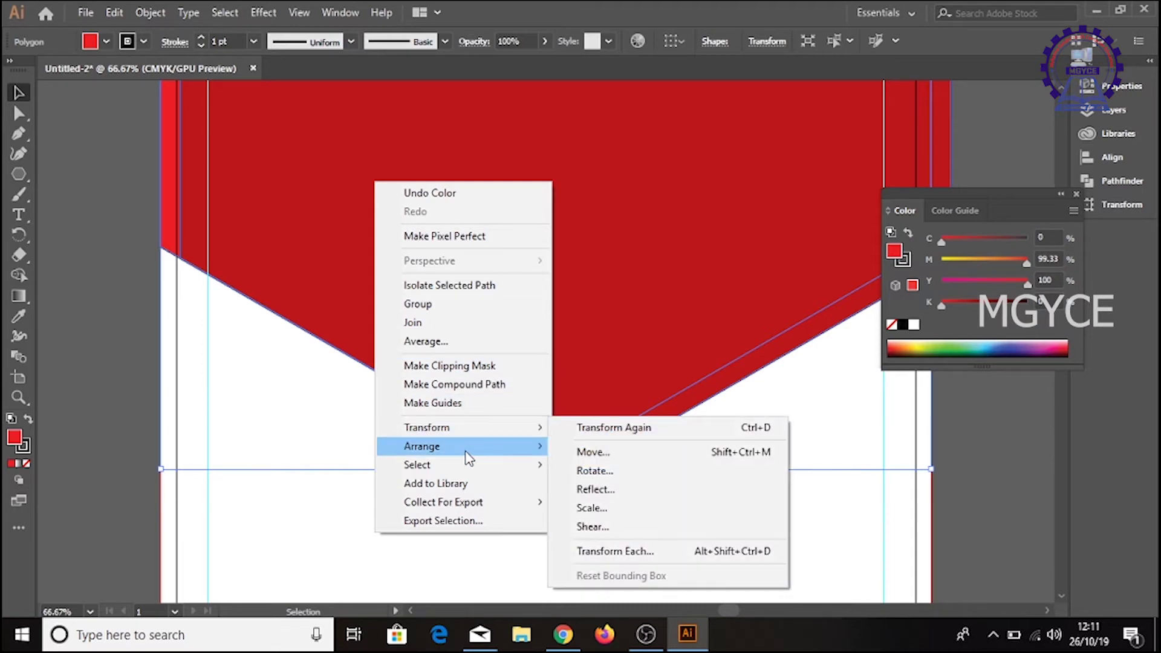
click(607, 447)
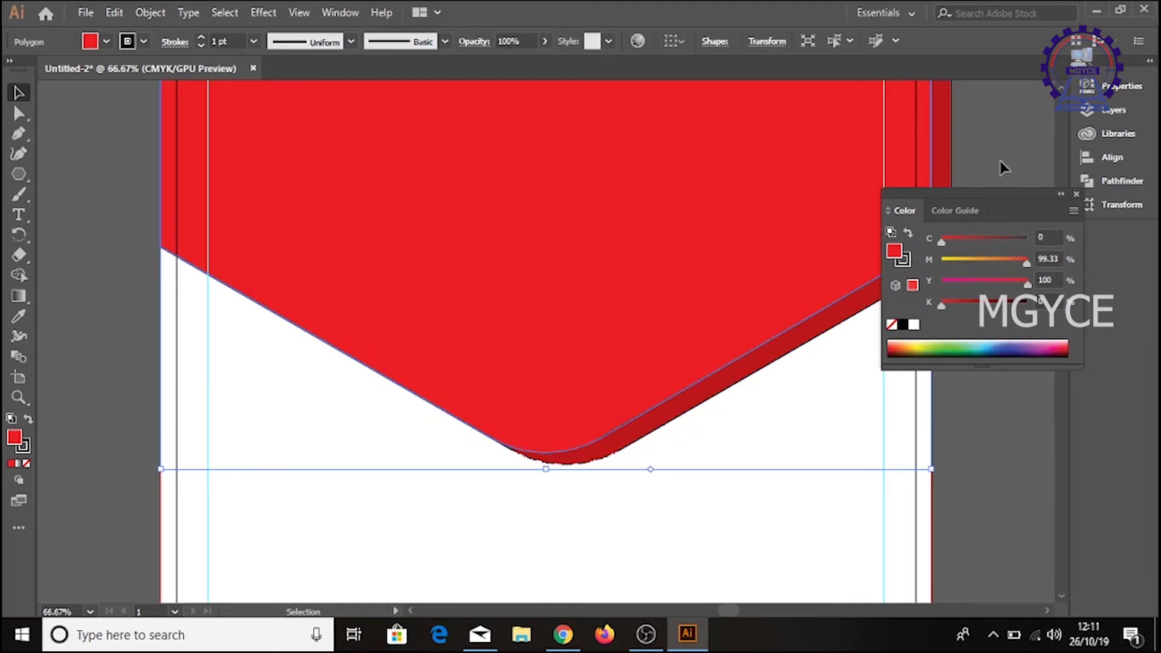
click(893, 325)
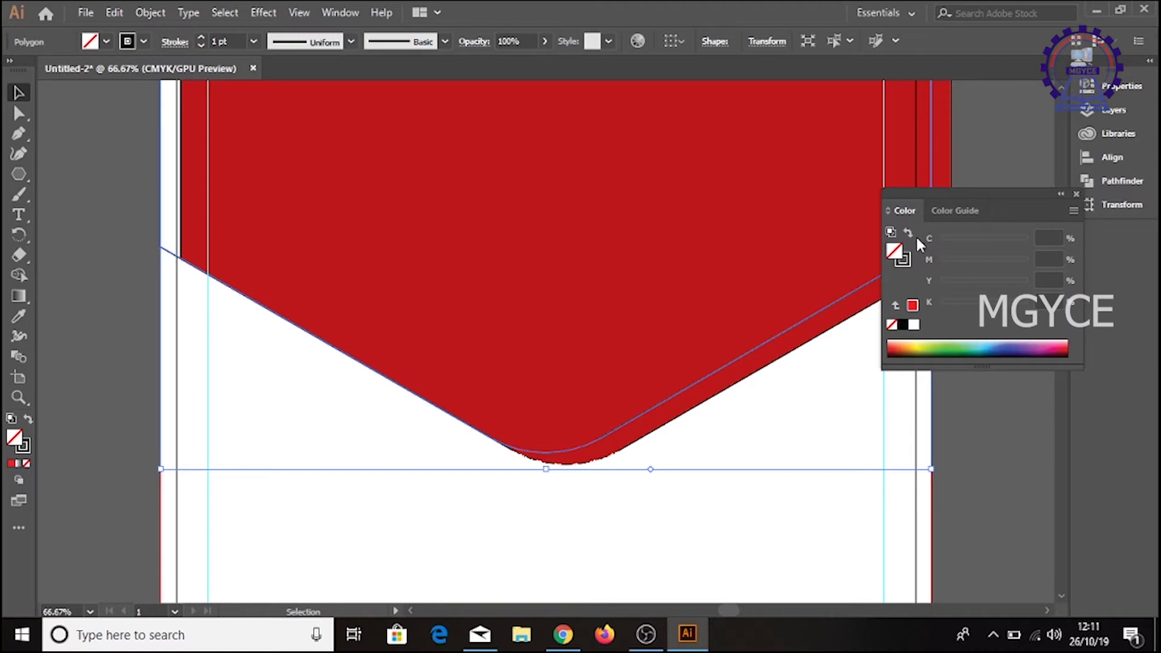
click(913, 308)
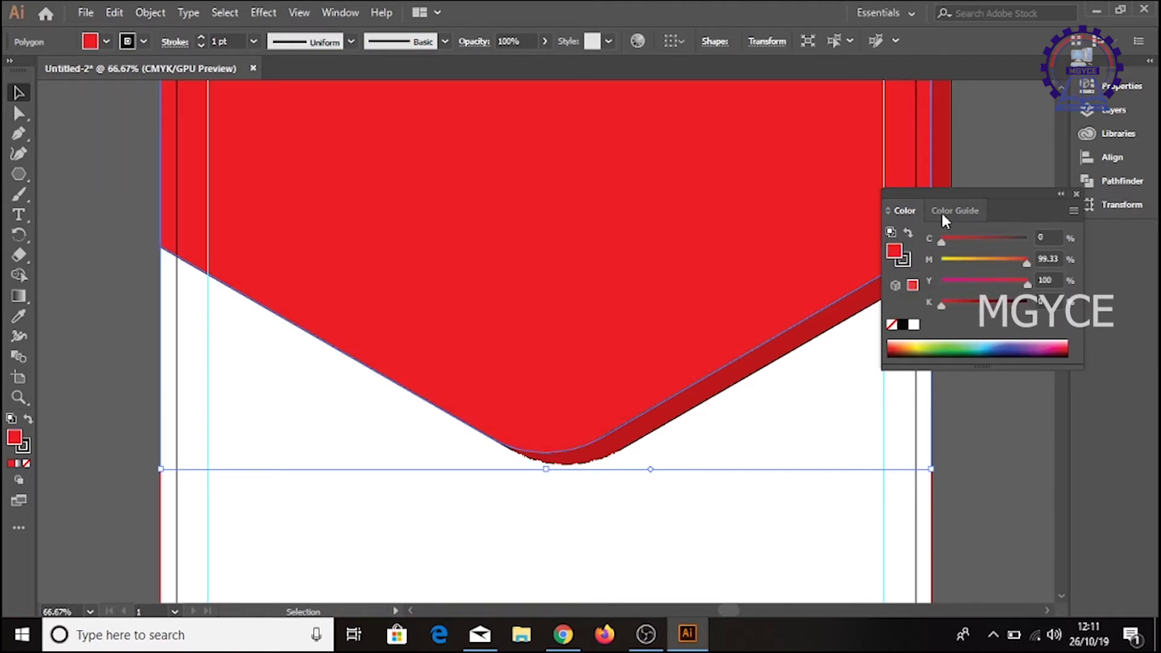
click(956, 436)
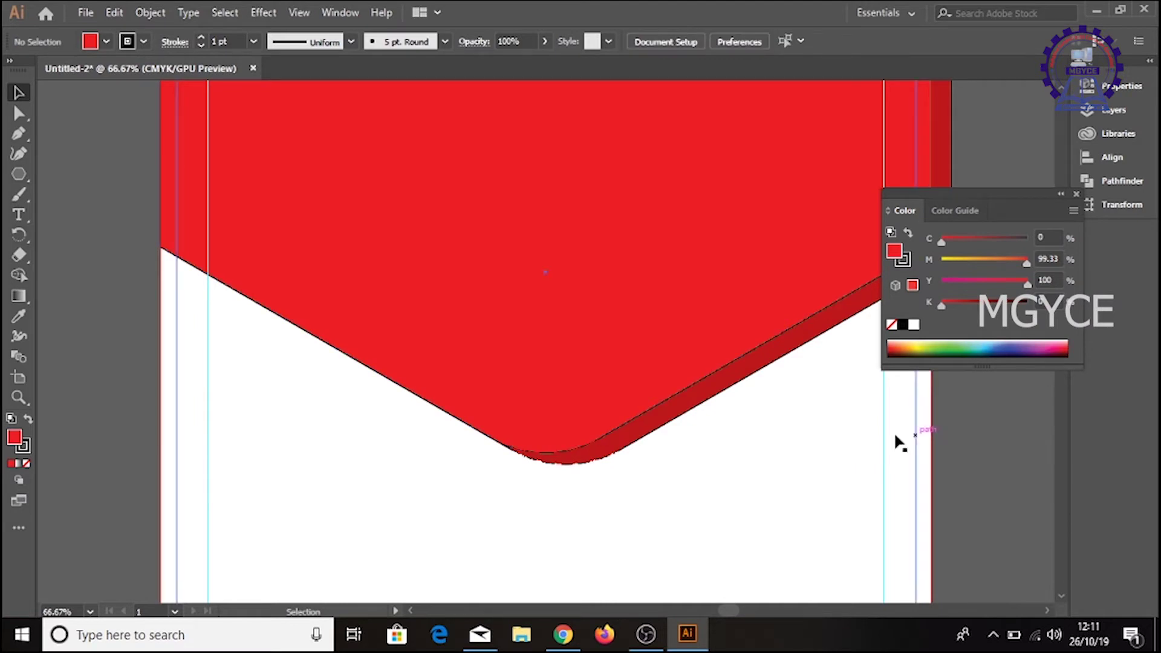
Remove the stroke from the dark red hexagon
click(640, 444)
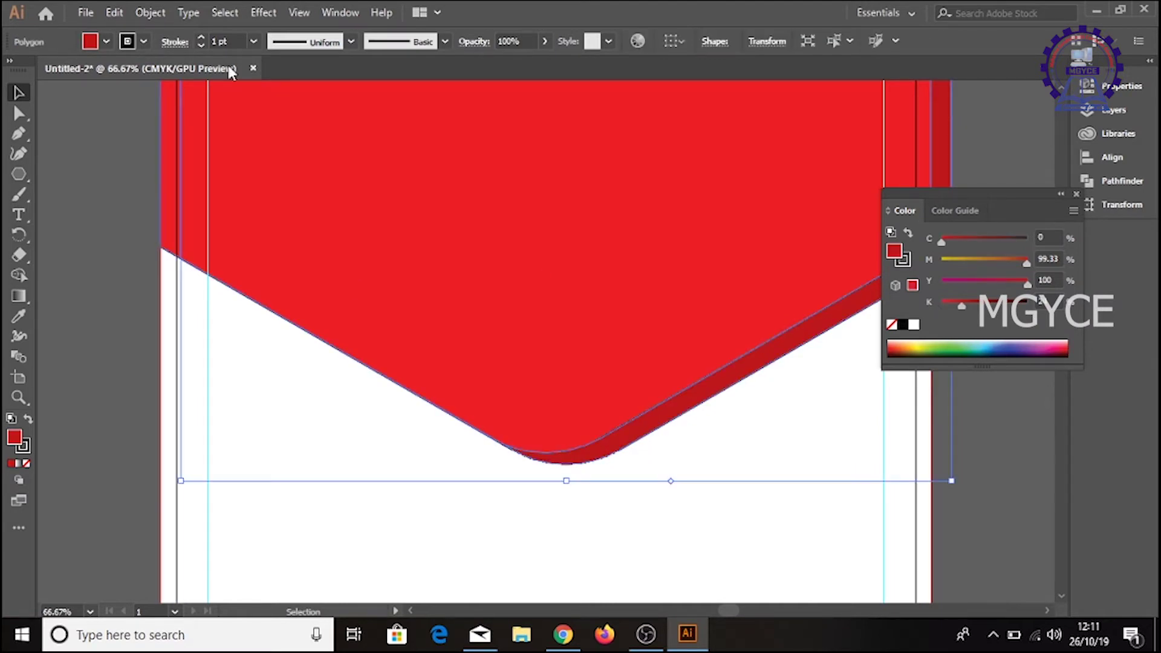
click(200, 47)
key(ctrl+z)
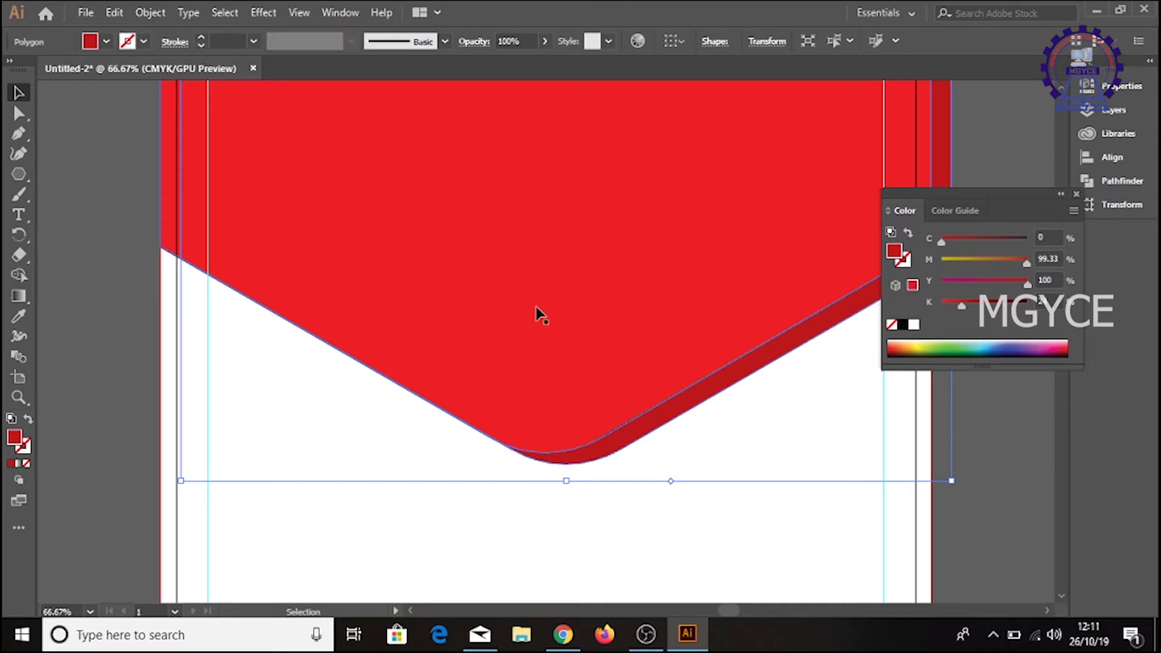
Reduce the bright red hexagon's stroke weight until it has no stroke, and deselect it
click(570, 308)
click(202, 38)
click(202, 37)
click(201, 45)
click(201, 46)
click(200, 46)
click(200, 46)
click(200, 46)
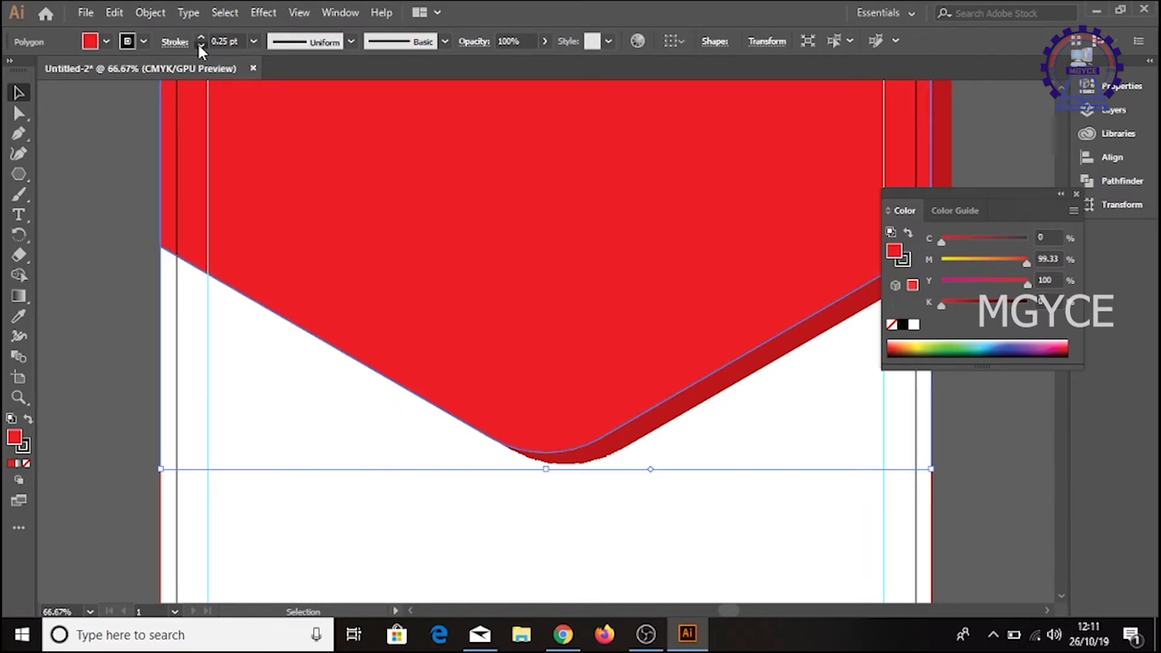
click(560, 446)
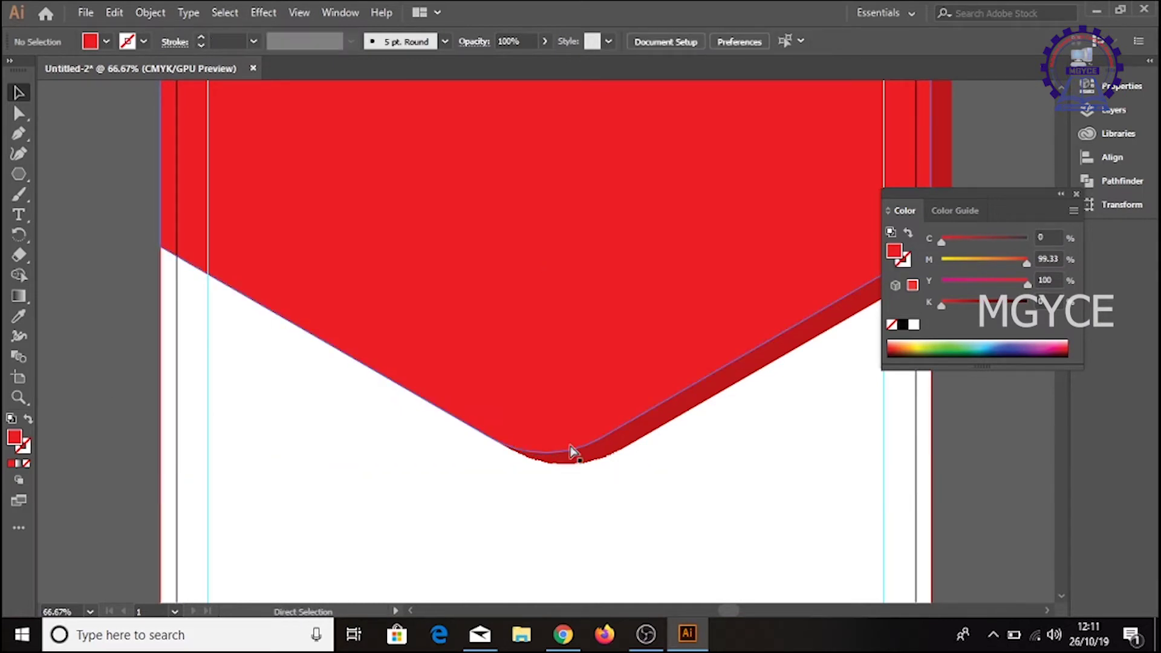
Move the bright red hexagon's two upper side vertices straight up beyond the page so the shape covers both upper page corners
key(ctrl+0)
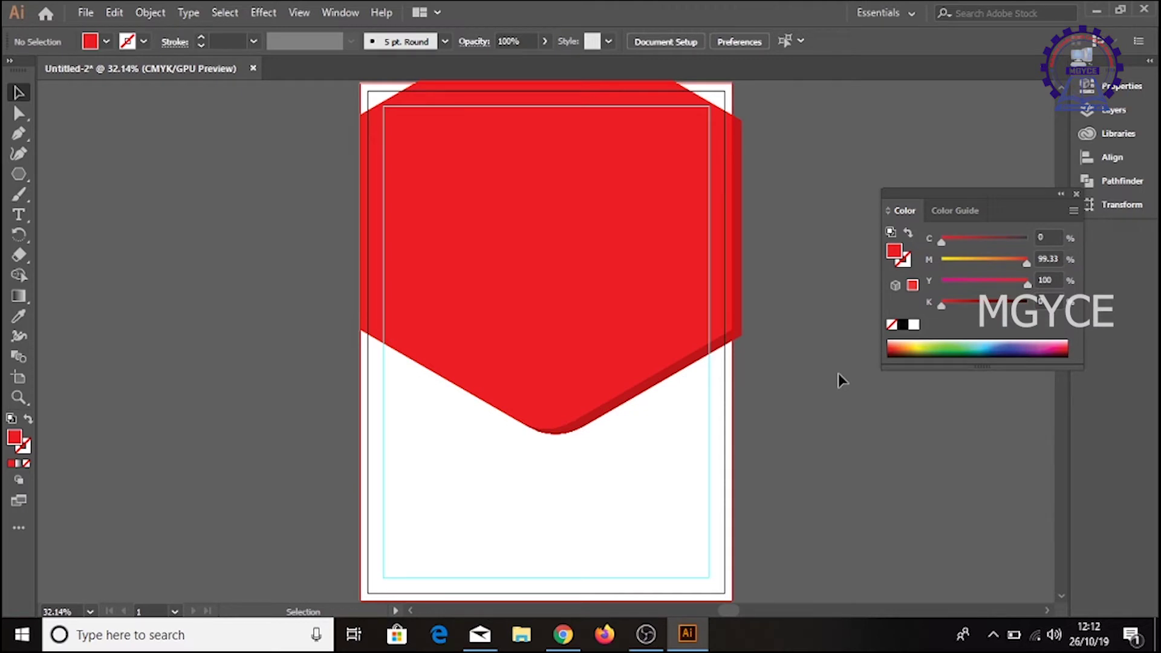
key(a)
key(ctrl+minus)
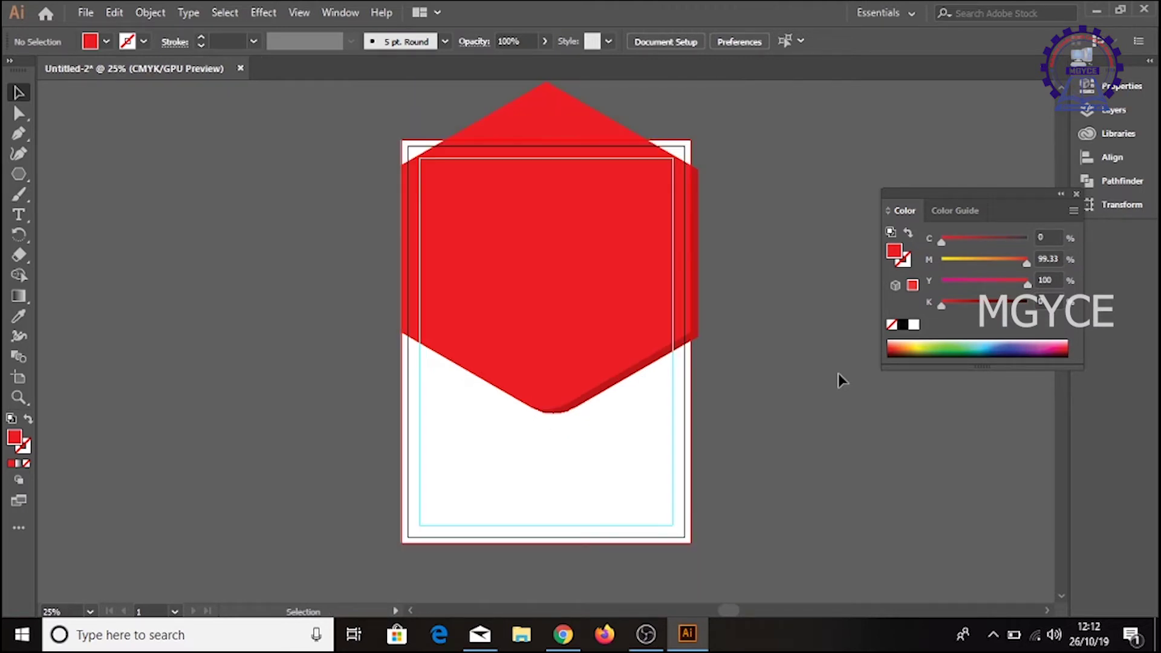
click(535, 97)
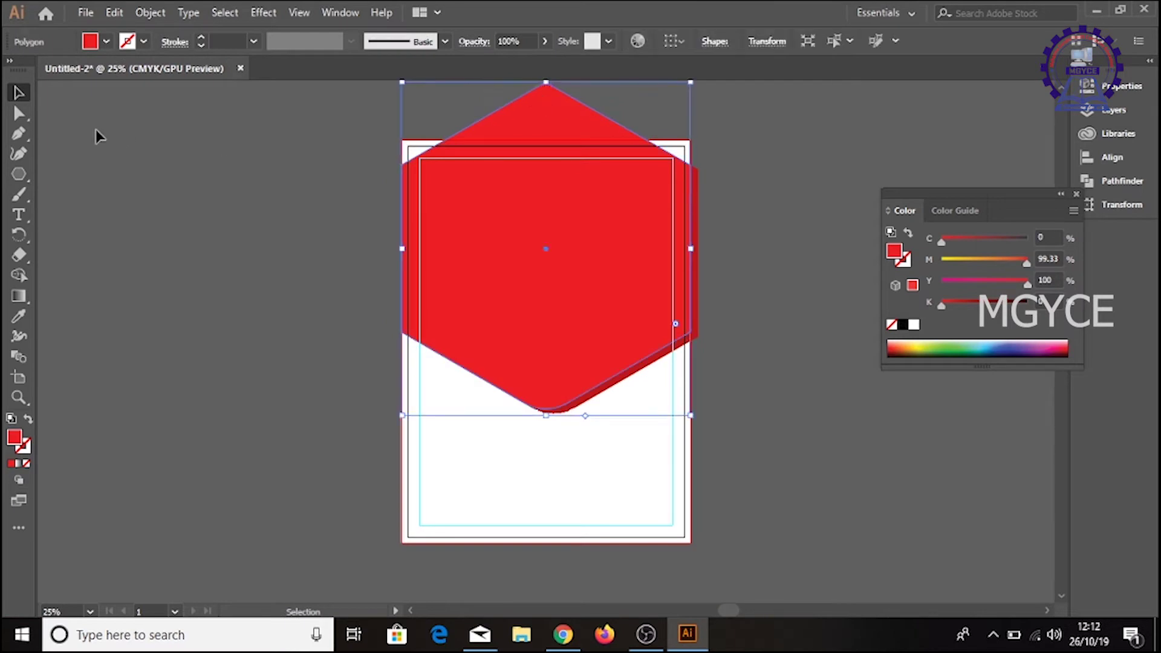
click(18, 113)
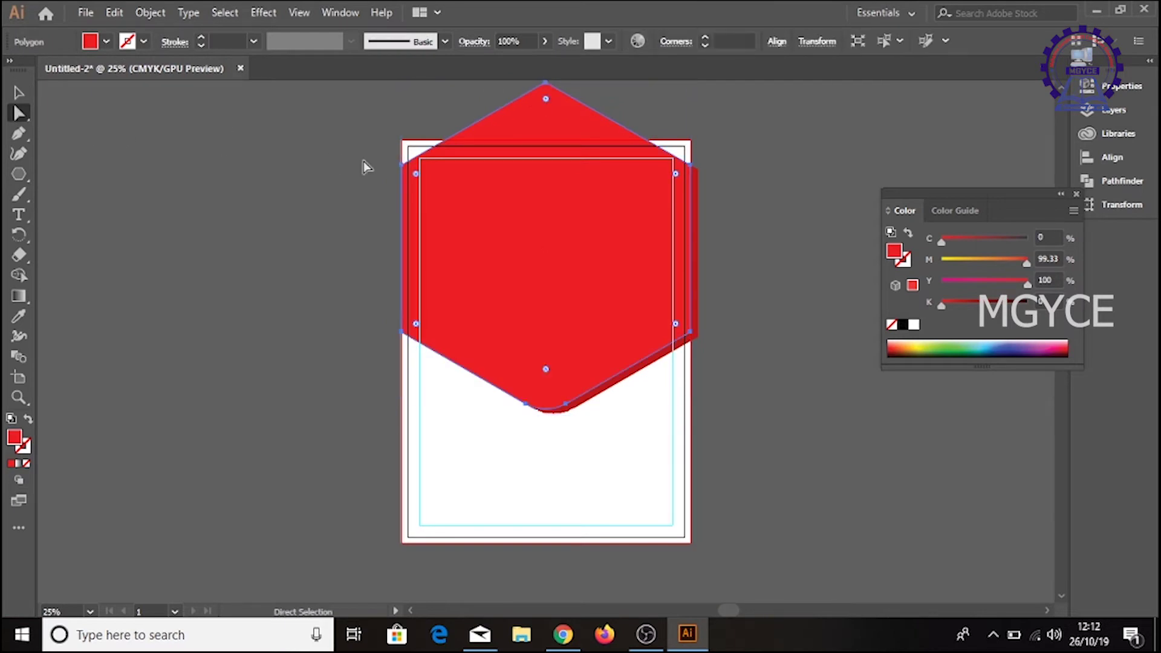
click(403, 164)
drag(403, 164, 402, 102)
drag(691, 165, 690, 121)
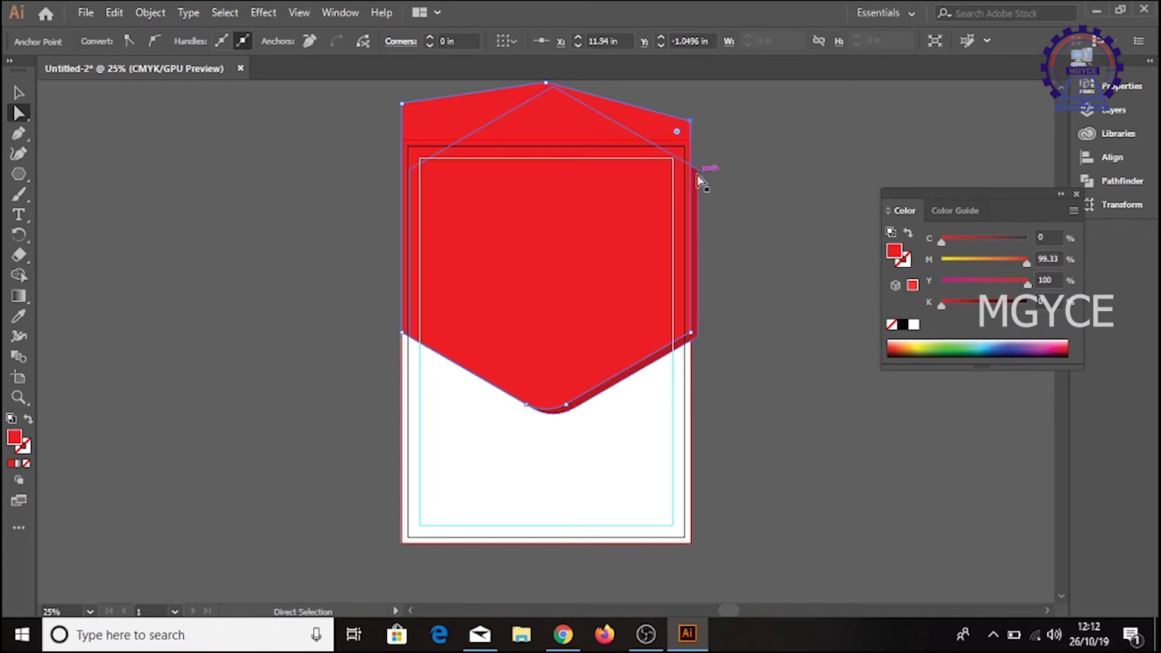
Move the dark red hexagon's two upper side vertices up to about the height of the bright red shape's
drag(697, 171, 700, 126)
drag(411, 171, 409, 105)
click(807, 177)
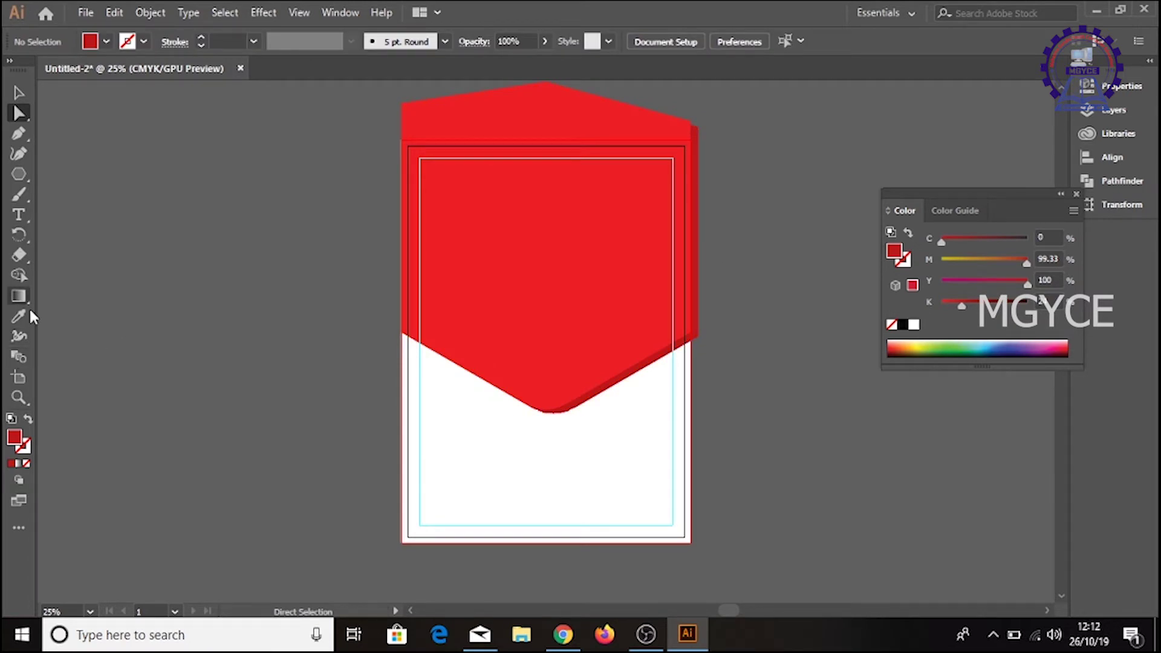
Examine up close the rounded lower tip where the two red hexagons overlap
click(18, 397)
click(558, 413)
click(552, 347)
click(544, 337)
click(536, 328)
click(536, 329)
click(536, 328)
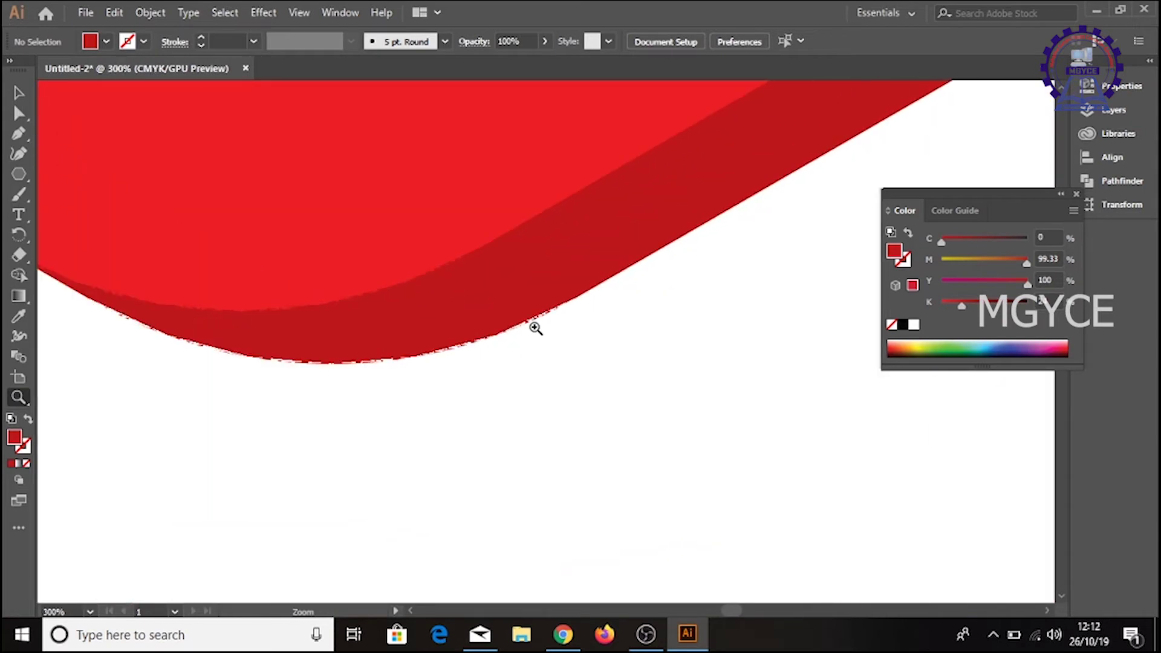
Place the infrastructure-moot-court1 photo as a linked image over the red shapes, starting at the page's upper left corner
right_click(454, 231)
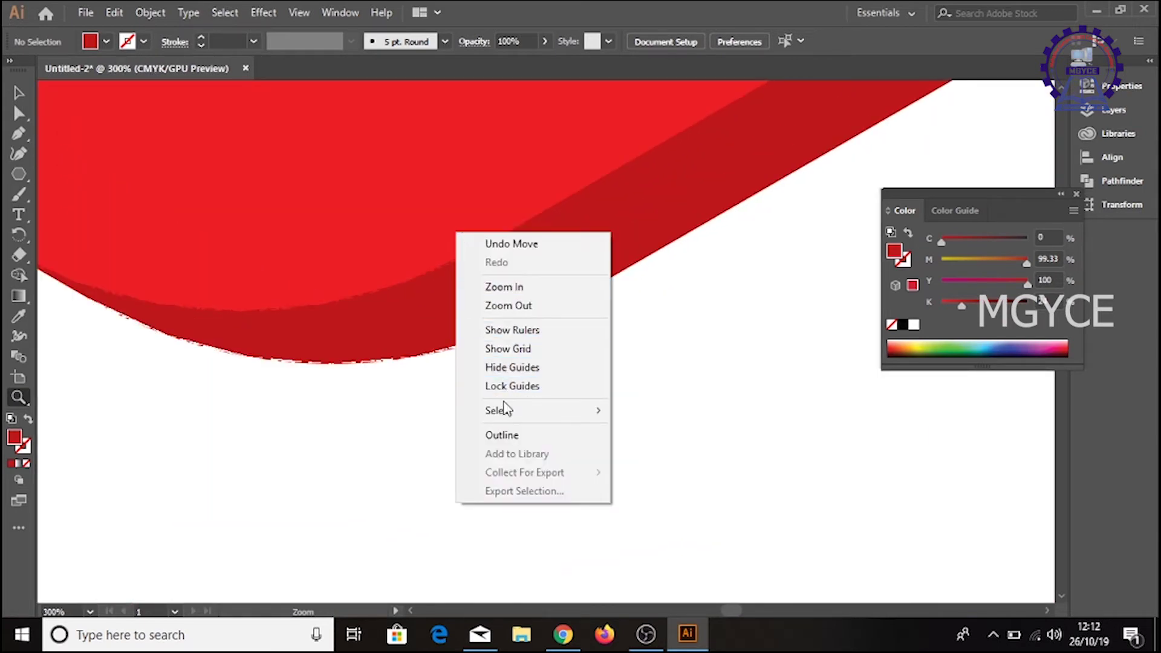
click(505, 288)
key(ctrl+0)
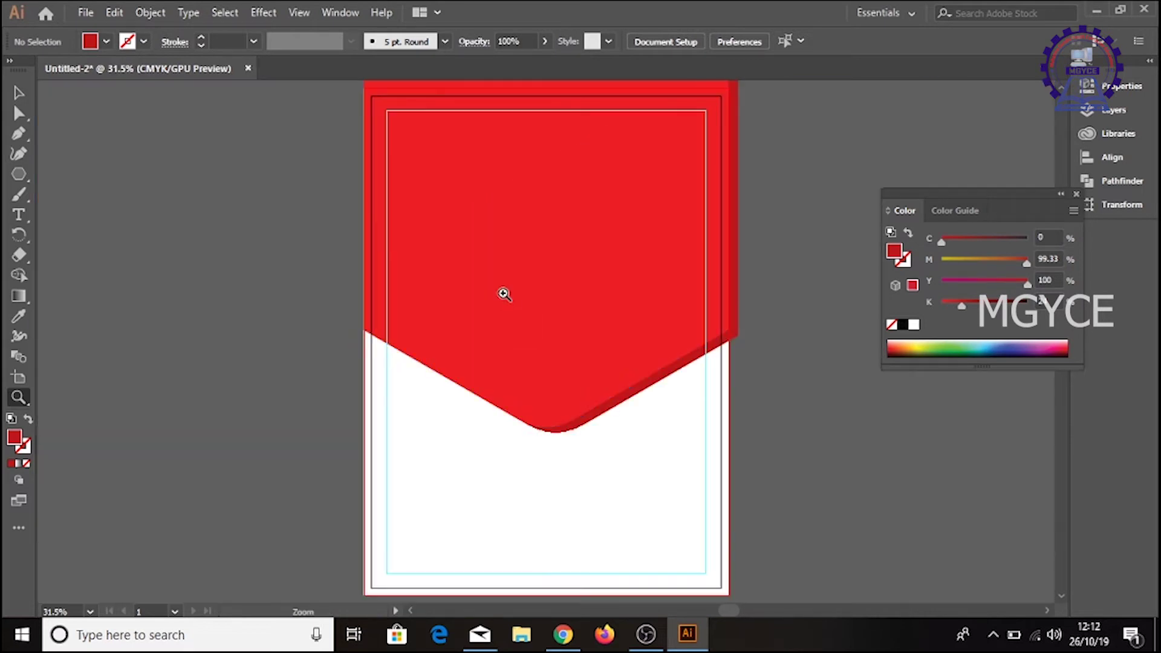
click(18, 93)
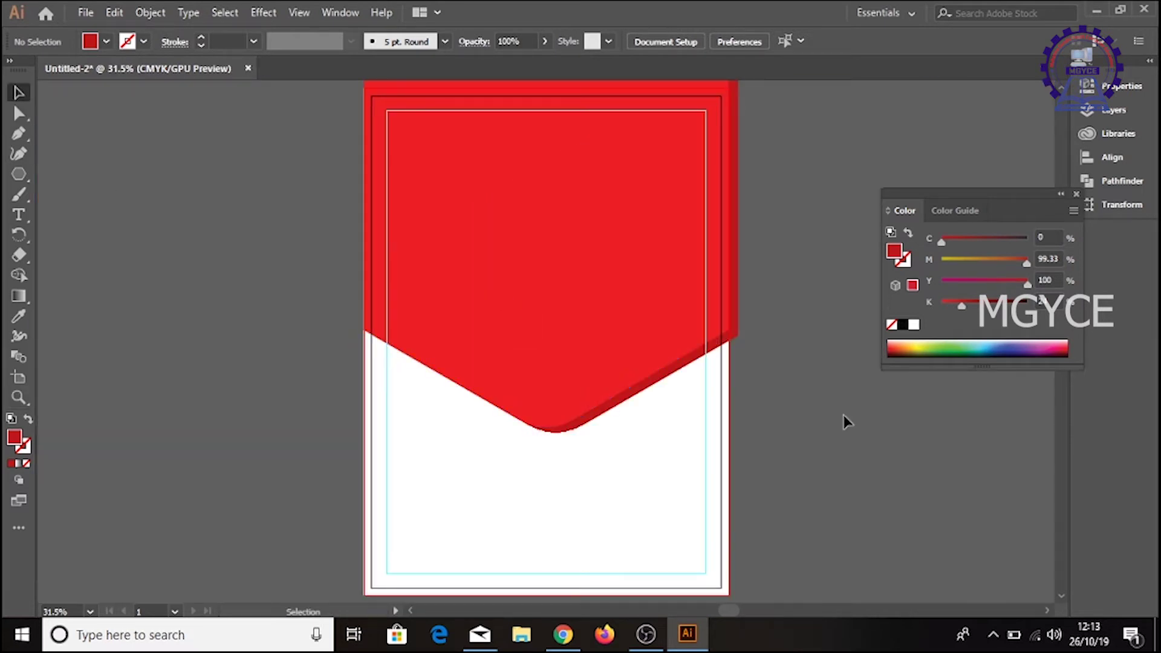
click(85, 13)
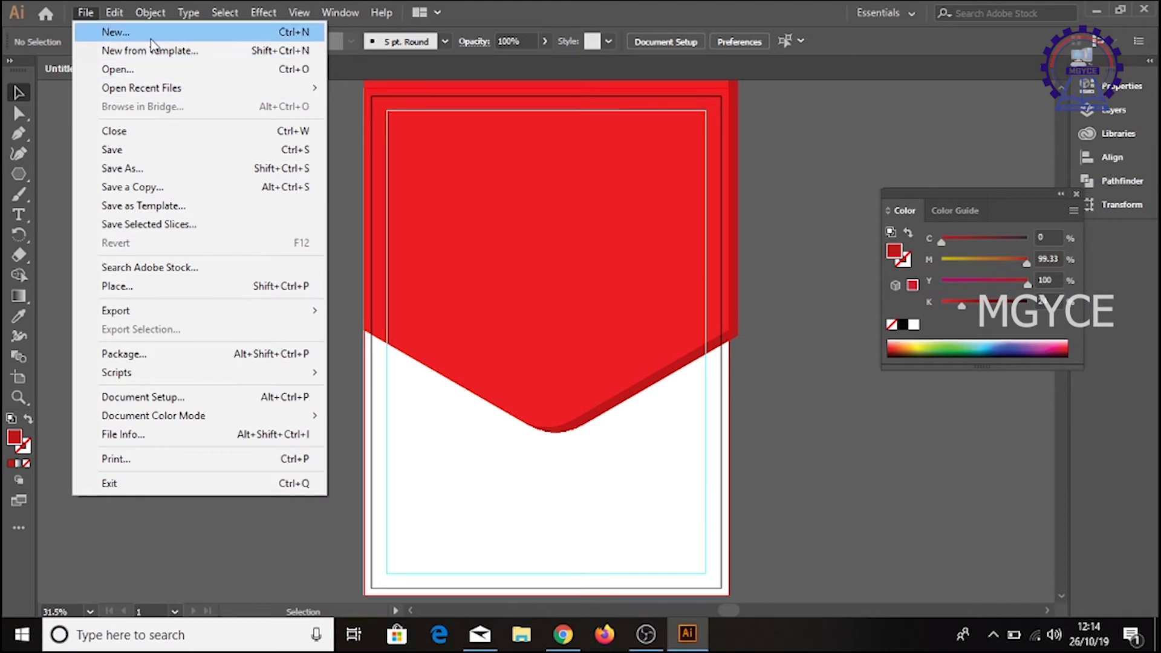
click(148, 289)
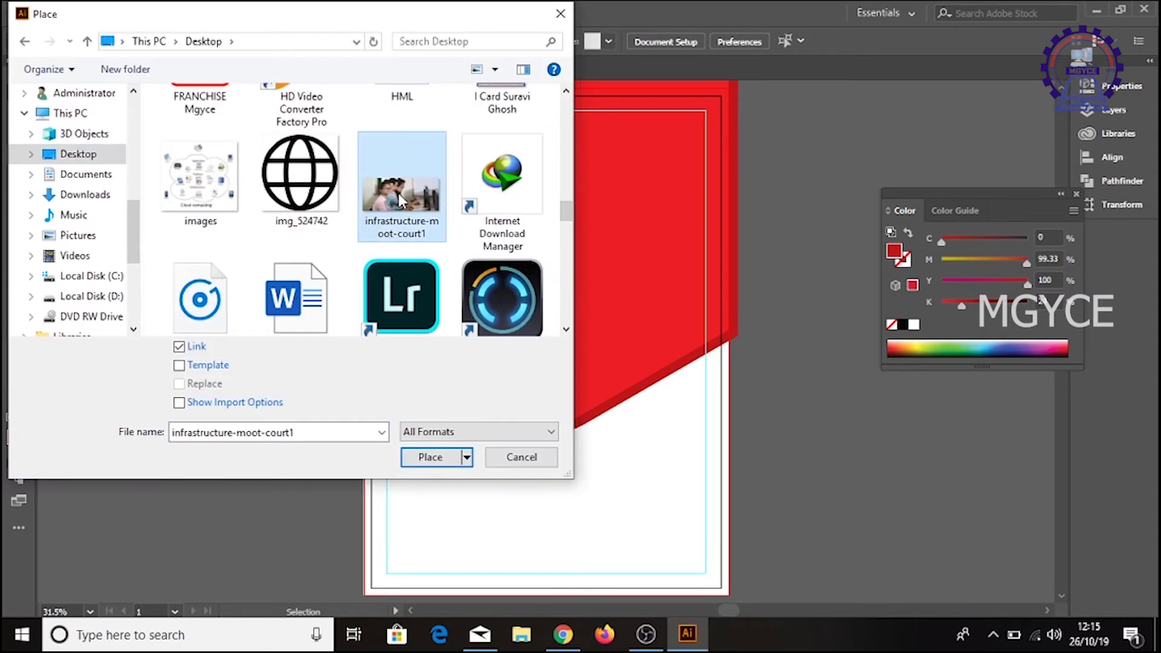
click(433, 457)
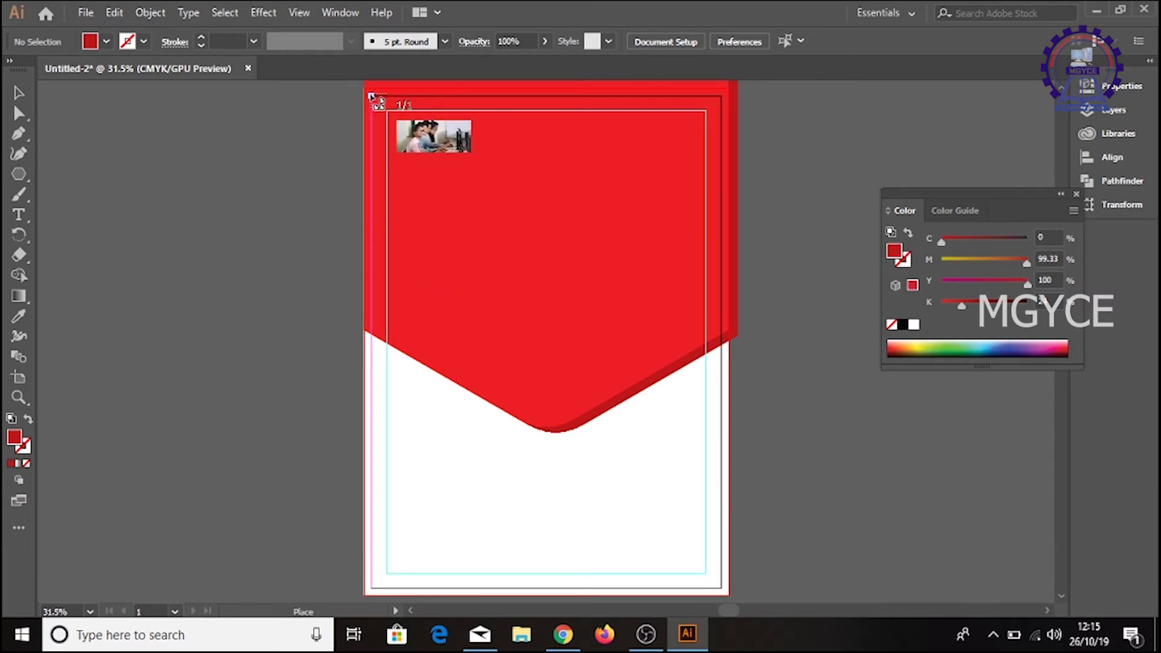
drag(363, 98, 899, 646)
key(ctrl+minus)
key(ctrl+minus)
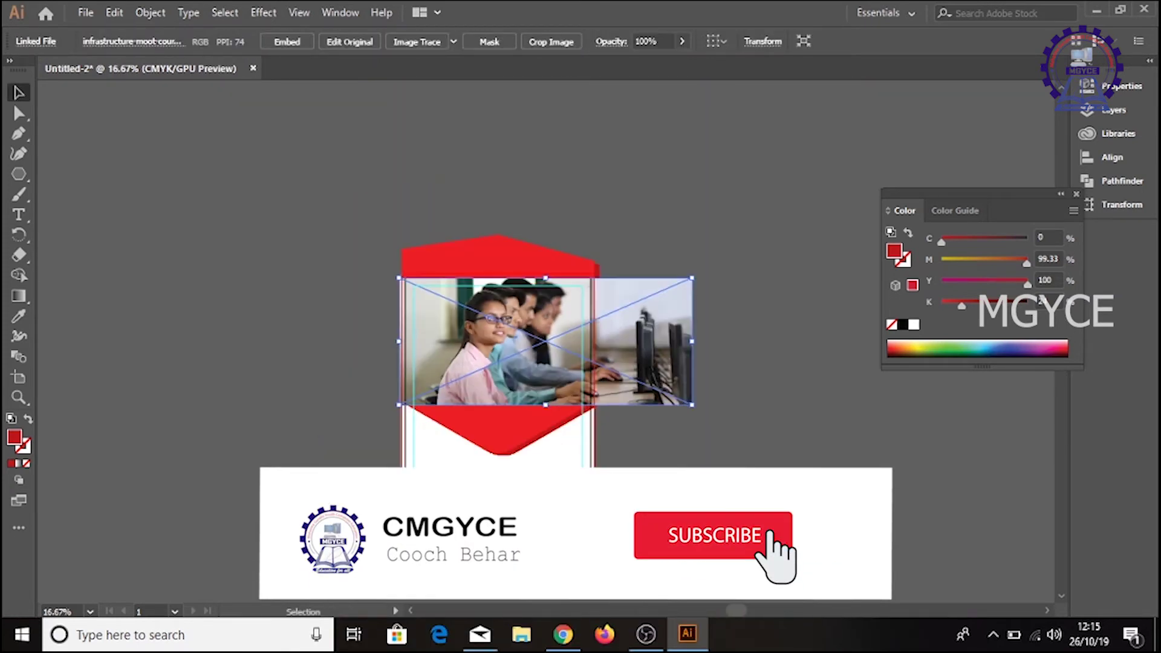
Enlarge the placed photo proportionally from its lower right corner until it reaches down to the hexagons' rounded tip
drag(694, 405, 761, 462)
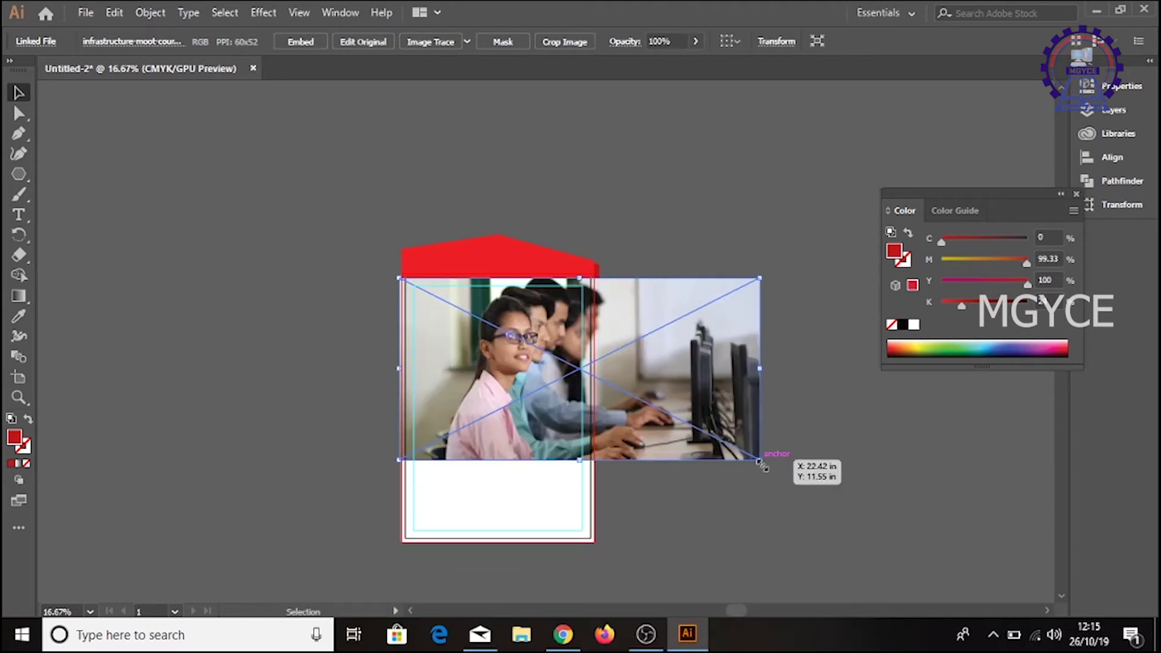
key(ctrl+z)
drag(691, 403, 818, 527)
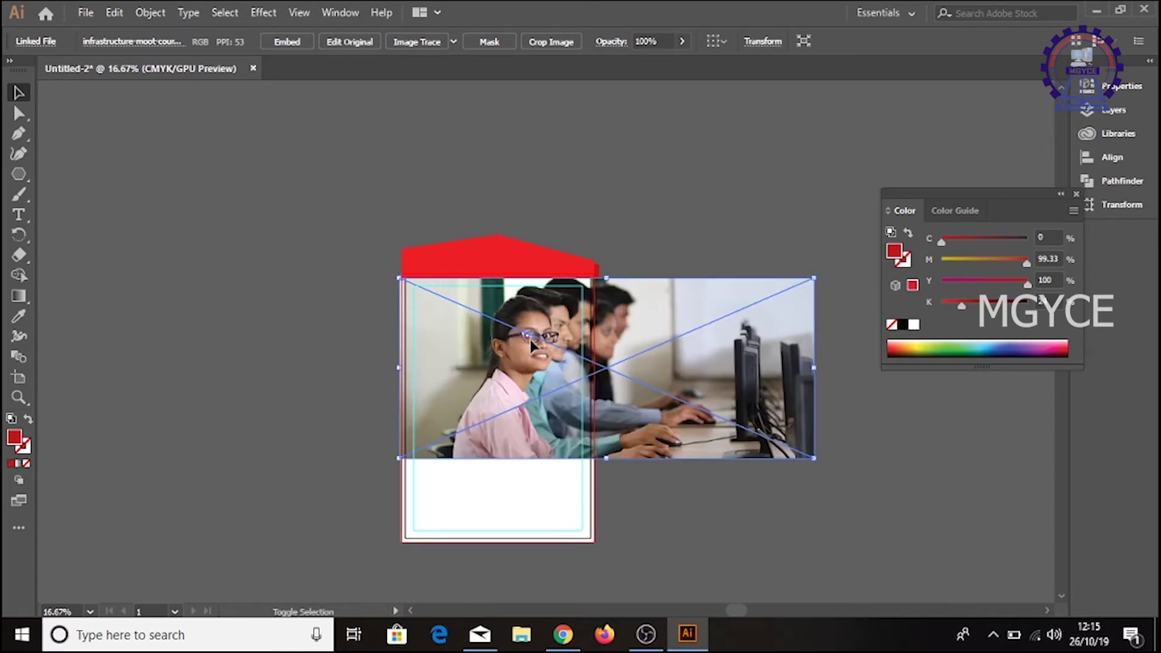
Move the photo horizontally left across the page, including a further horizontal move of -4.4464 in
drag(531, 340, 429, 343)
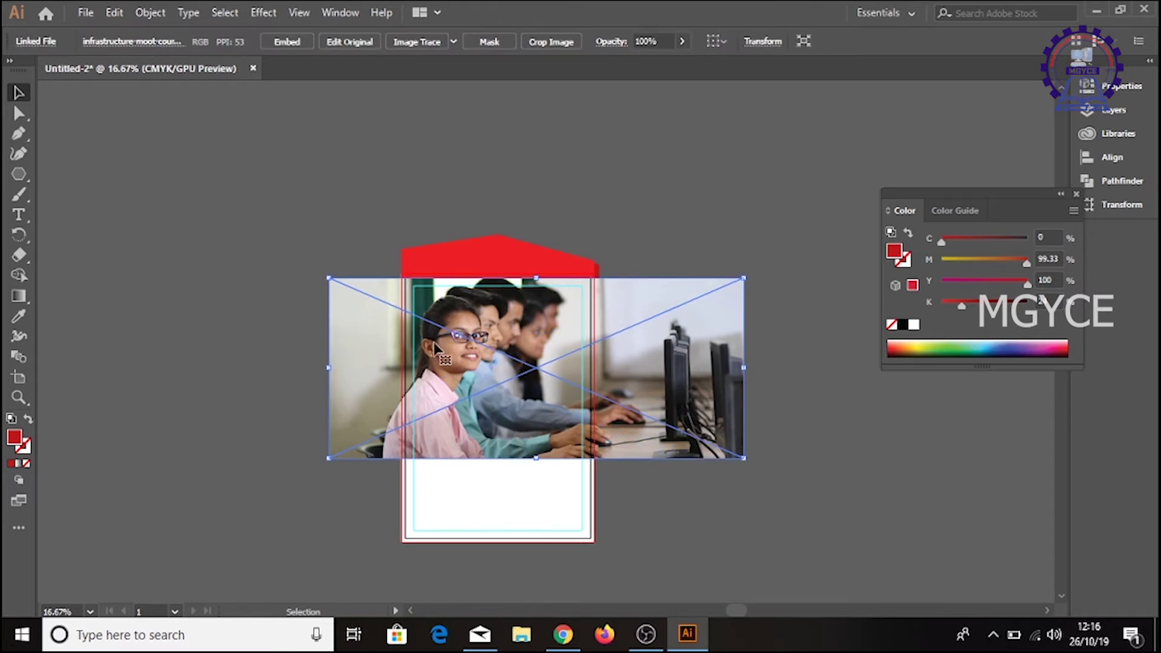
key(Return)
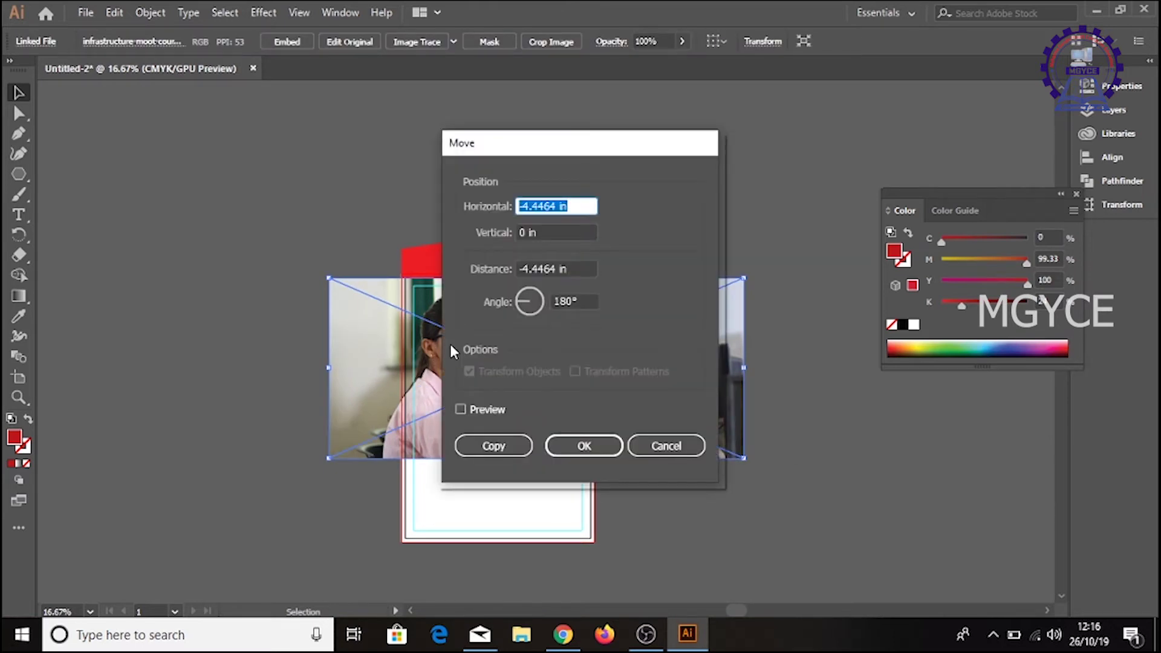
click(590, 447)
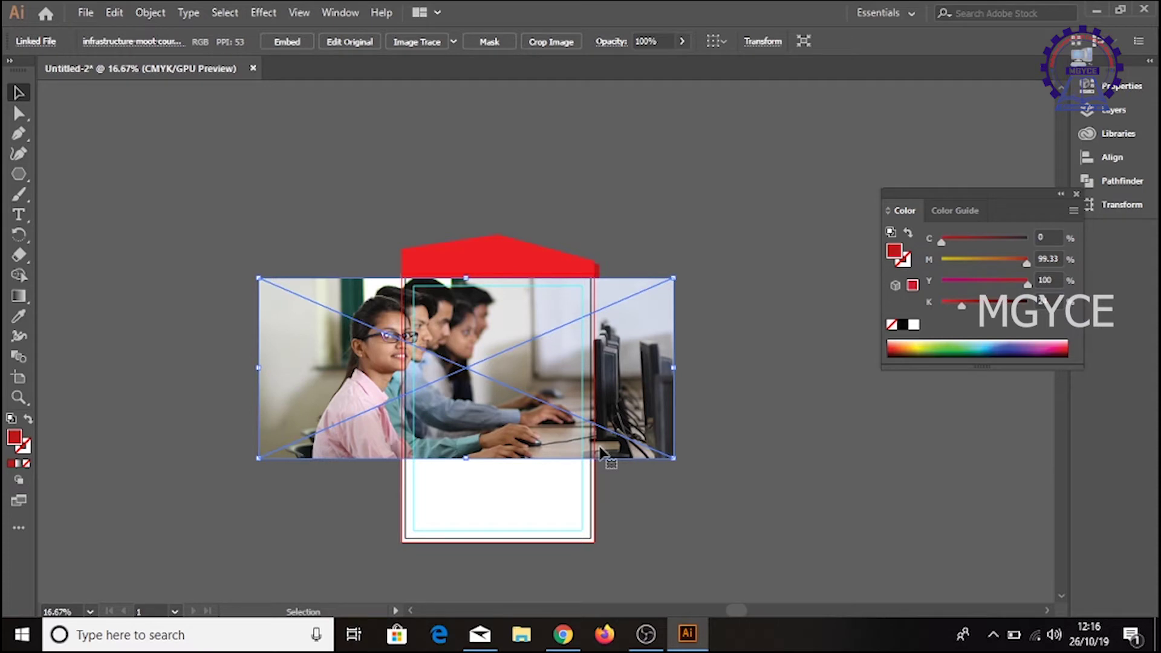
Send the photo to the back, behind both red hexagons
key(ctrl+plus)
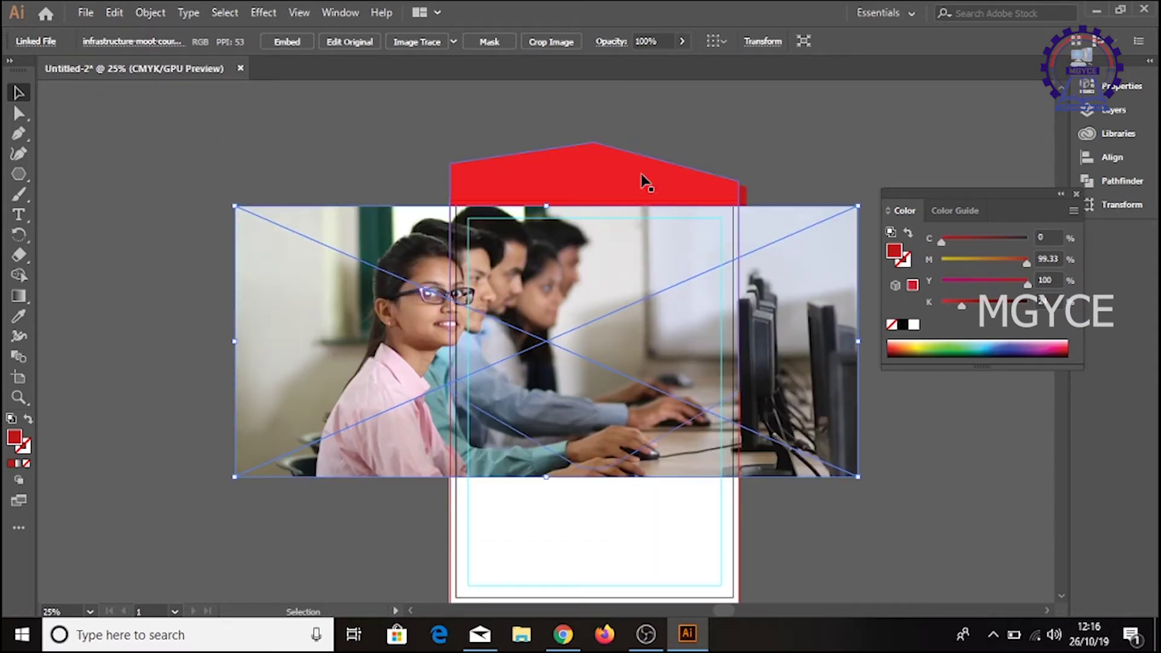
right_click(635, 224)
mouse_move(699, 364)
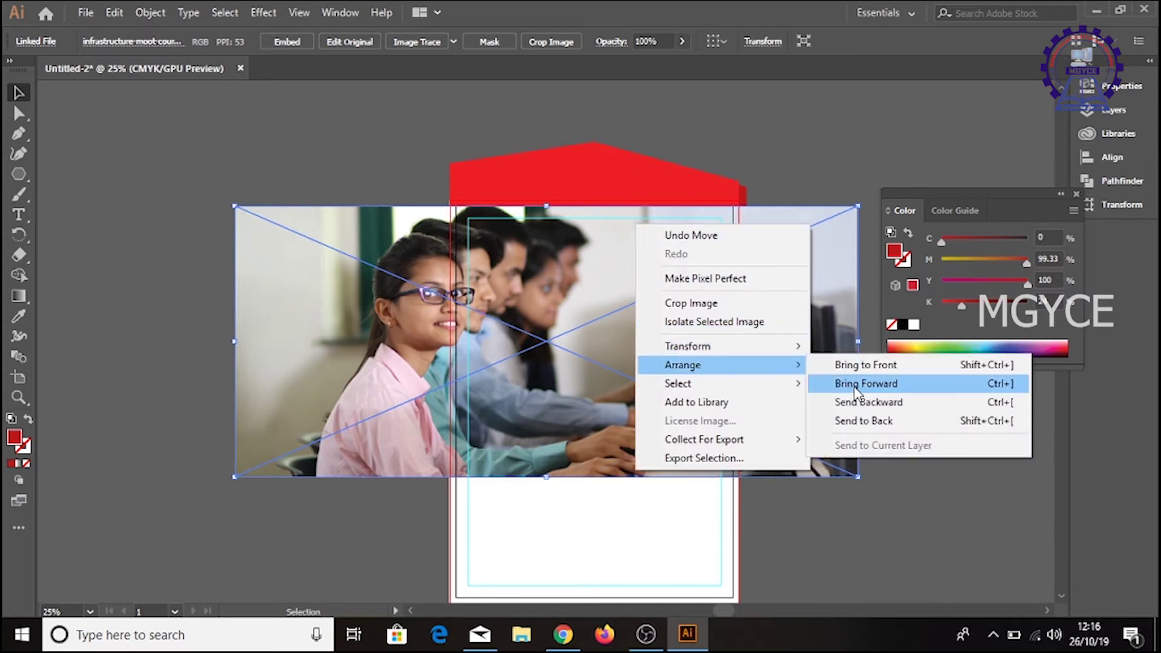
click(873, 418)
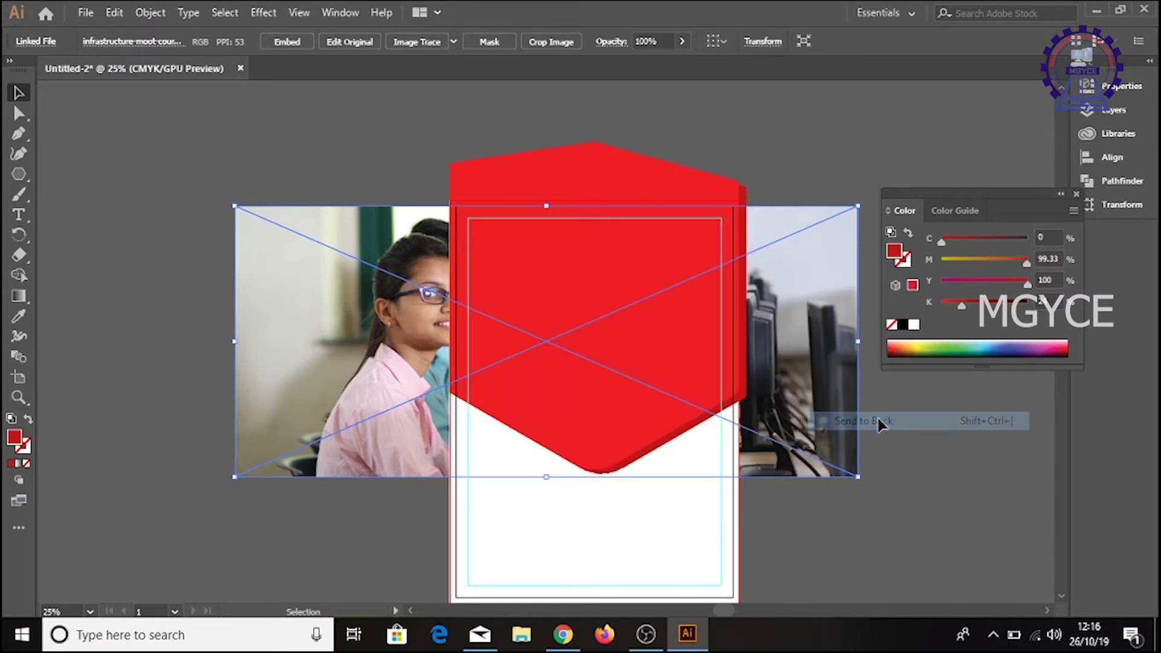
Try to make a clipping mask with only the bright red hexagon selected
click(634, 278)
right_click(629, 271)
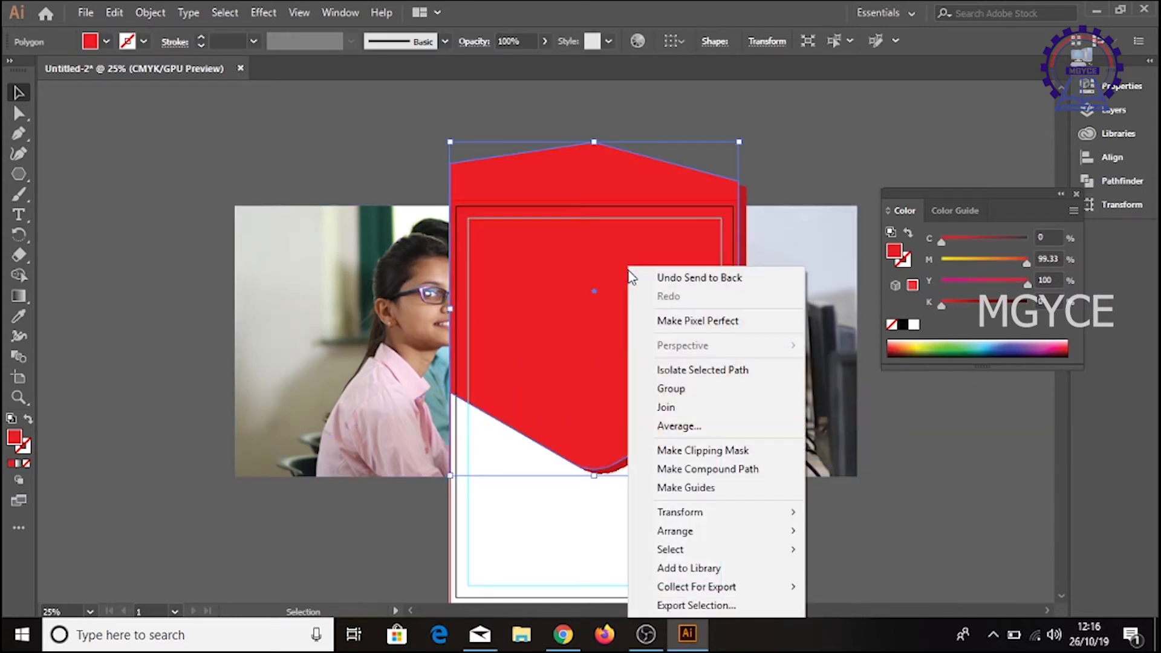
click(713, 451)
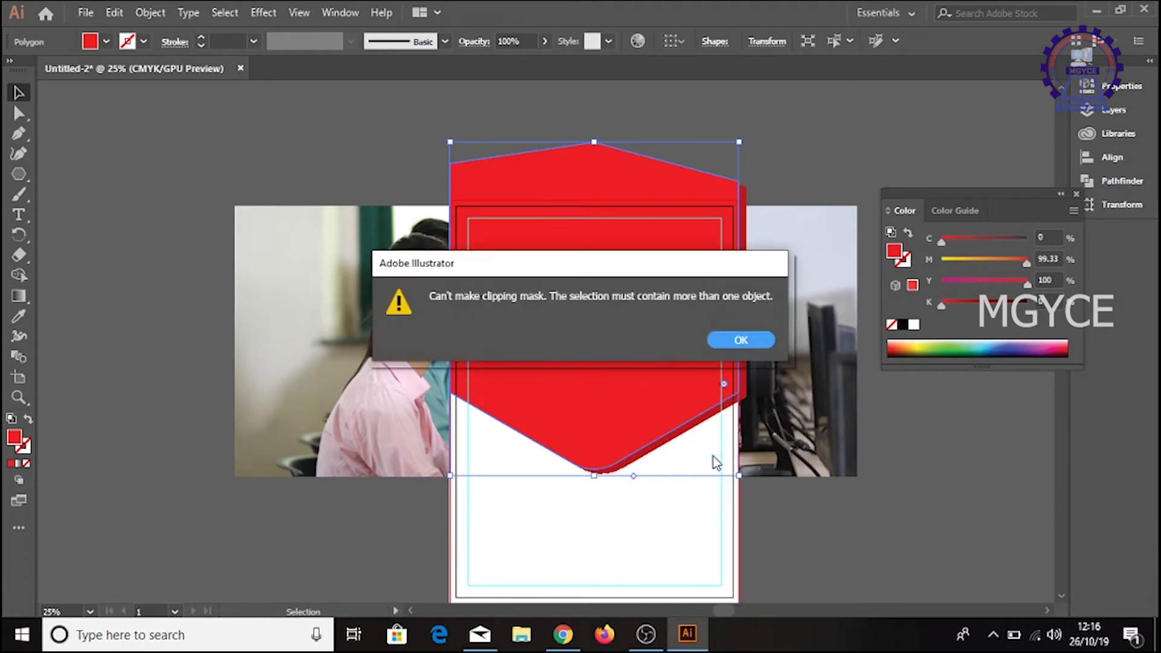
click(748, 339)
Make a clipping mask from the photo and the bright red hexagon together
click(328, 266)
shift+click(551, 261)
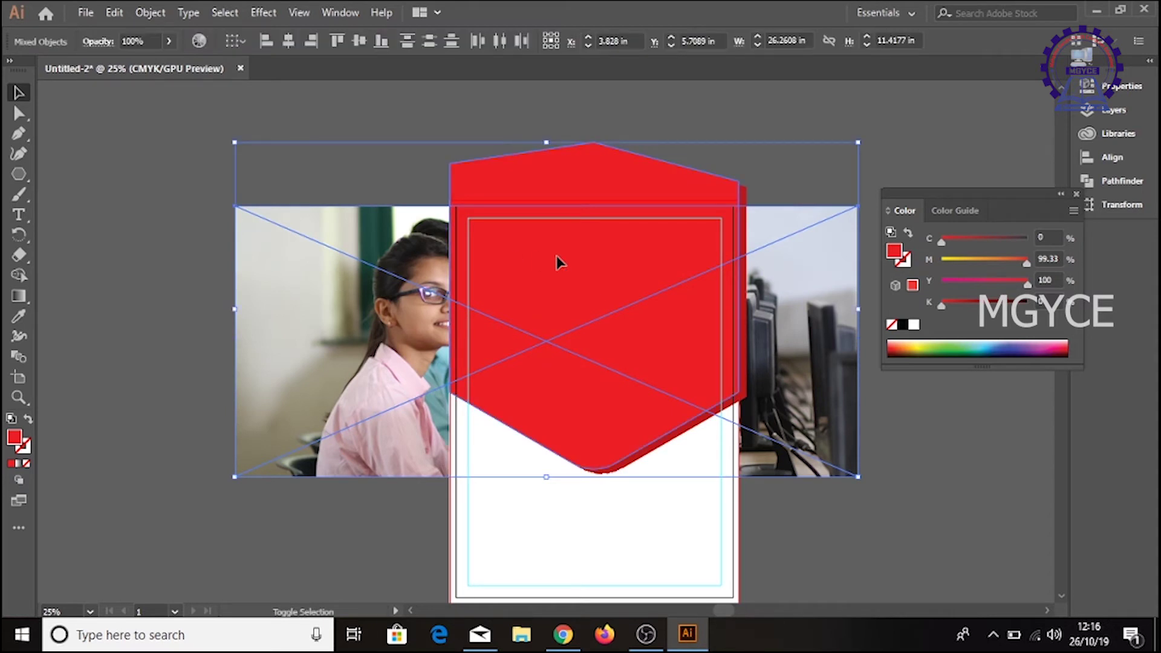
right_click(556, 256)
click(617, 378)
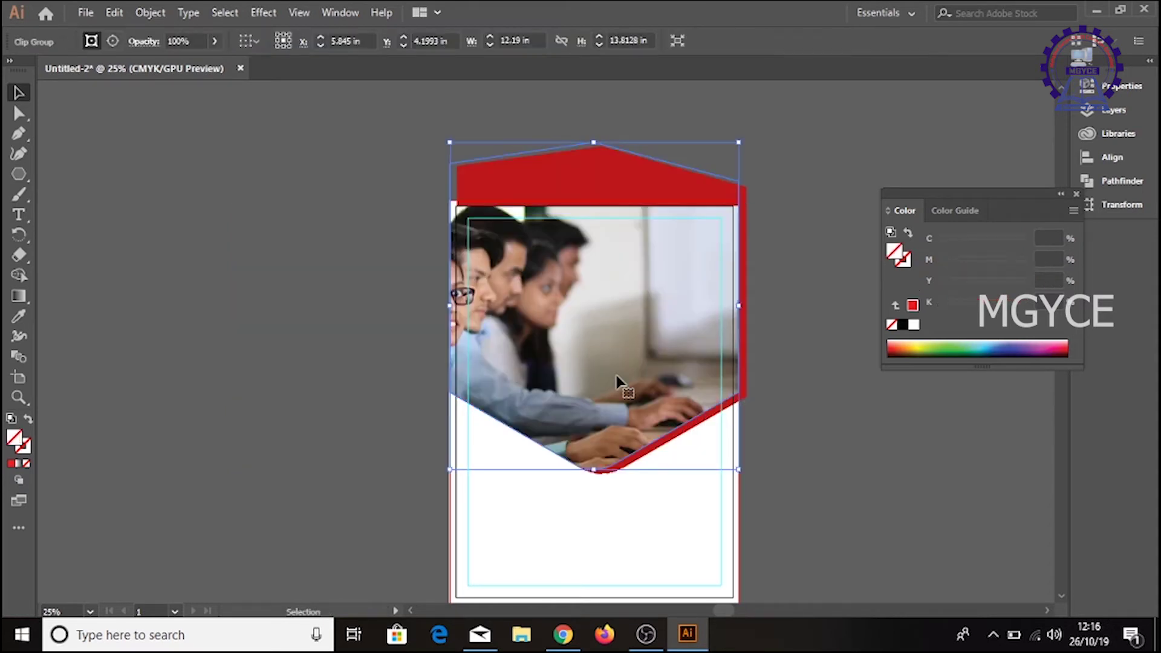
Shift the photo to the right inside its clipping mask so the woman with glasses falls within the shape, and leave everything deselected
click(844, 269)
click(653, 303)
click(812, 290)
click(678, 323)
click(332, 303)
click(659, 290)
key(ctrl+shift+a)
key(ctrl+=)
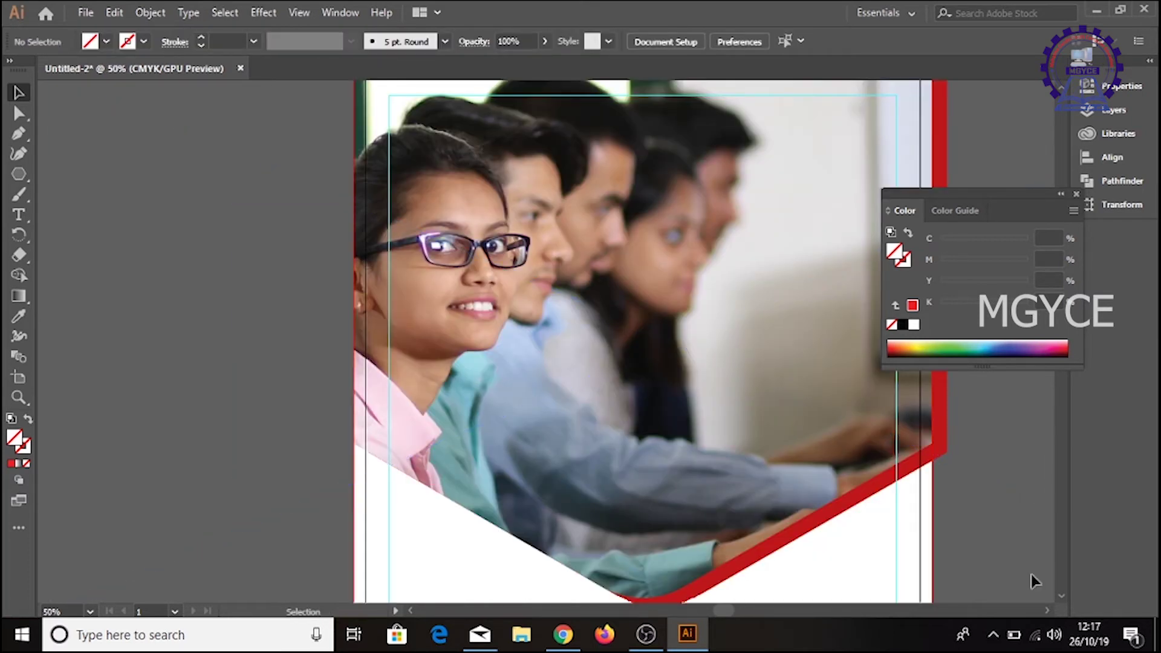
click(1061, 597)
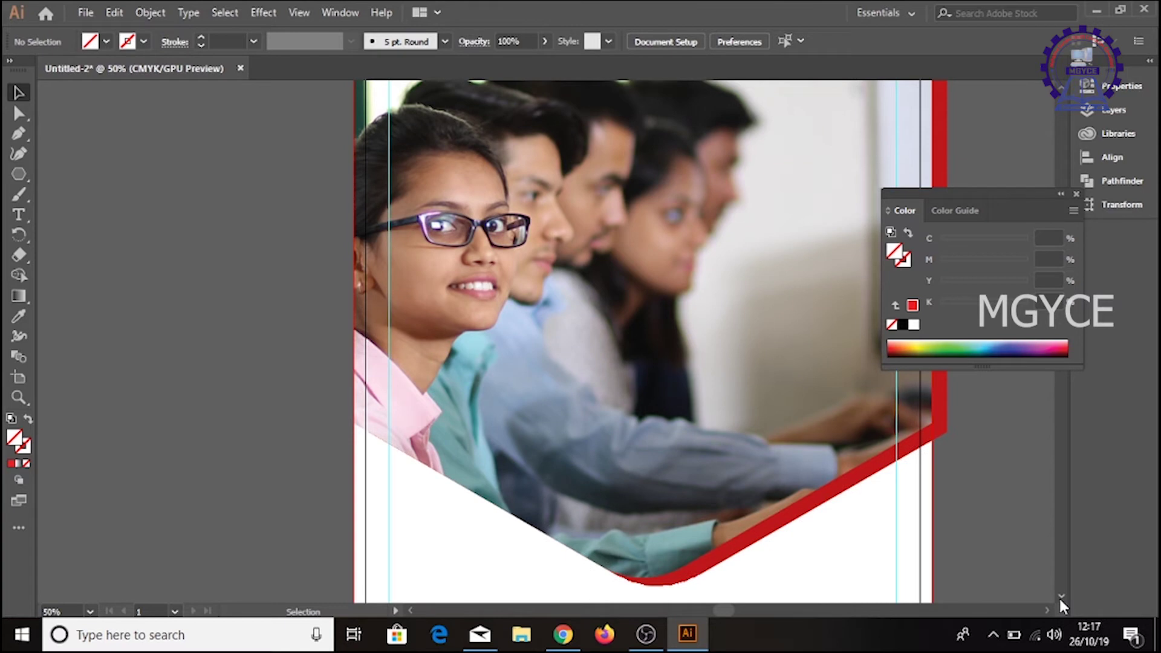
click(767, 539)
key(ctrl+shift+a)
key(ctrl+0)
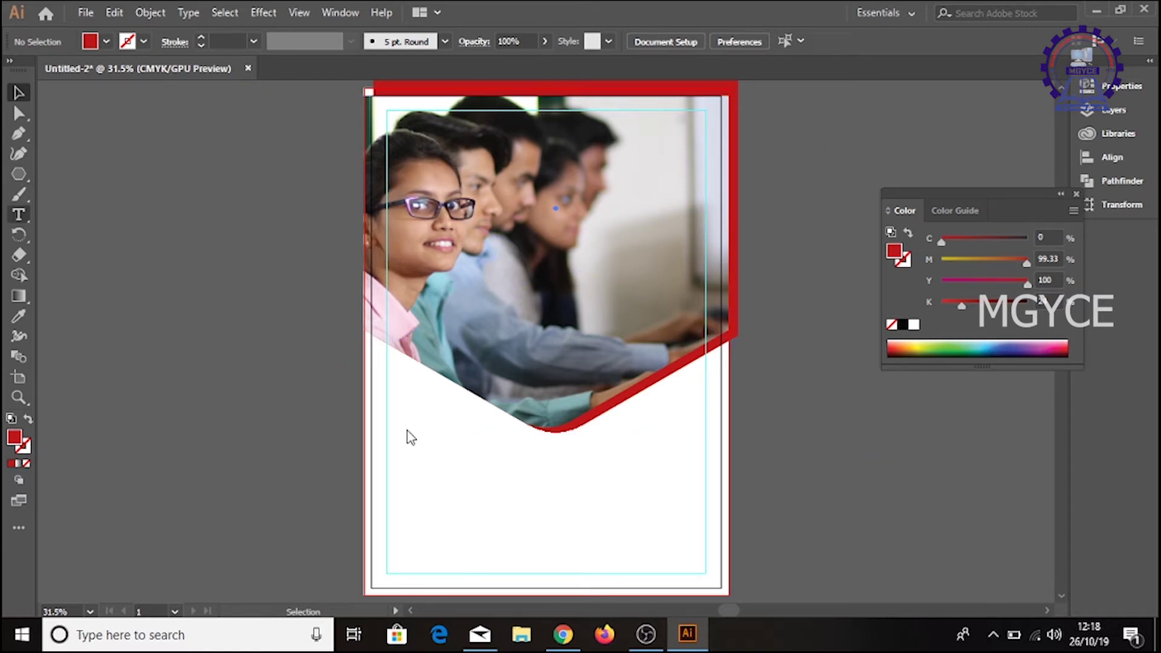
Add the text 2020 in 45 pt Bahnschrift Regular below the photo, near the page's left margin guide
key(t)
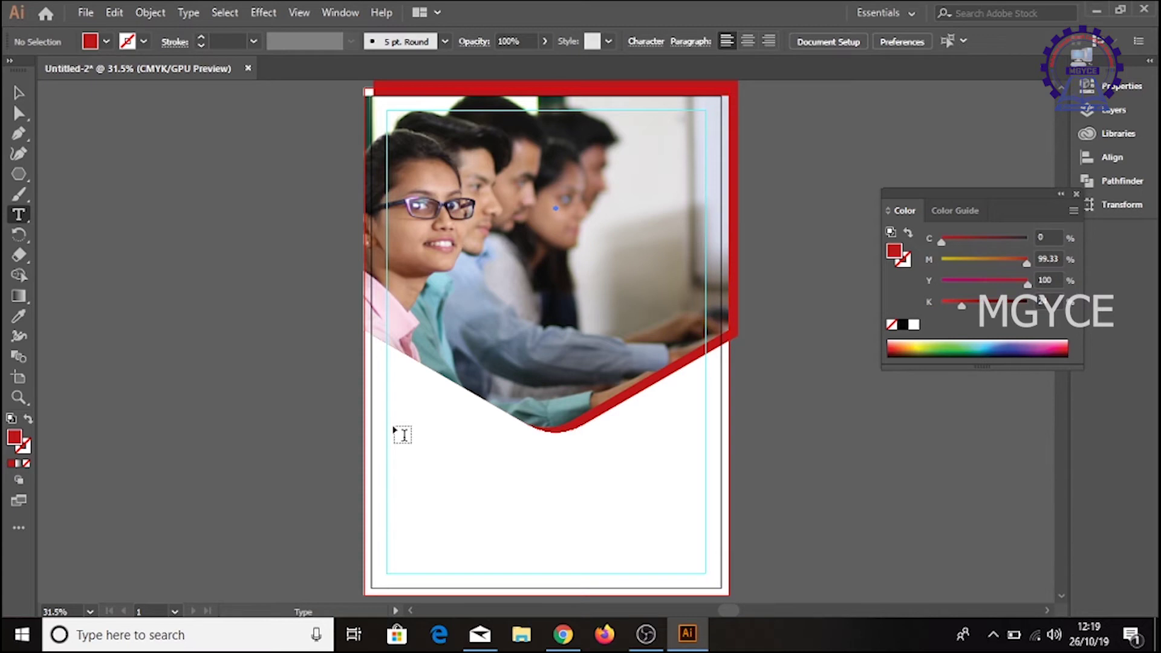
click(420, 441)
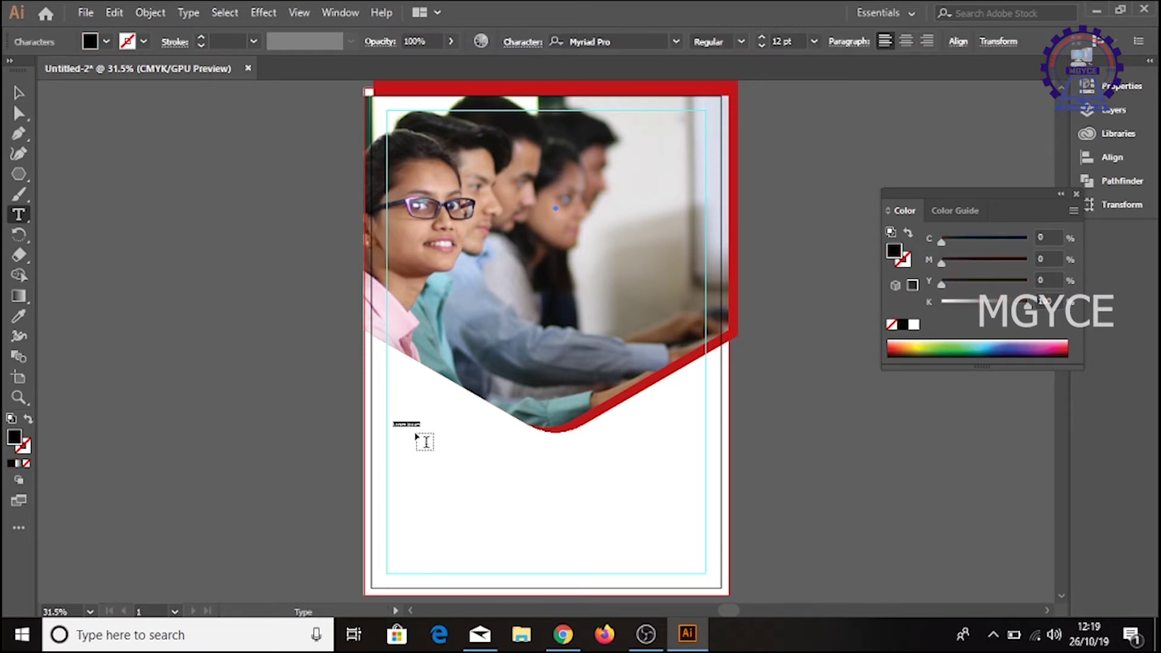
key(ctrl+a)
click(676, 41)
text(P)
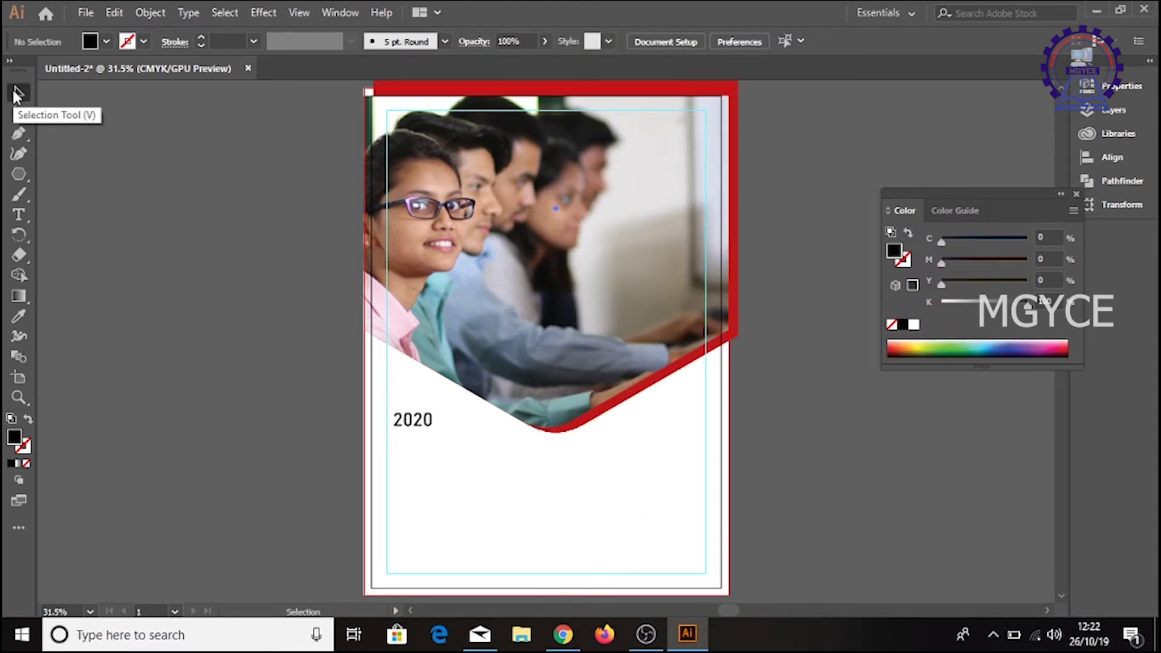
Align the 2020 text with the left margin guide and duplicate it directly underneath
click(17, 94)
click(431, 423)
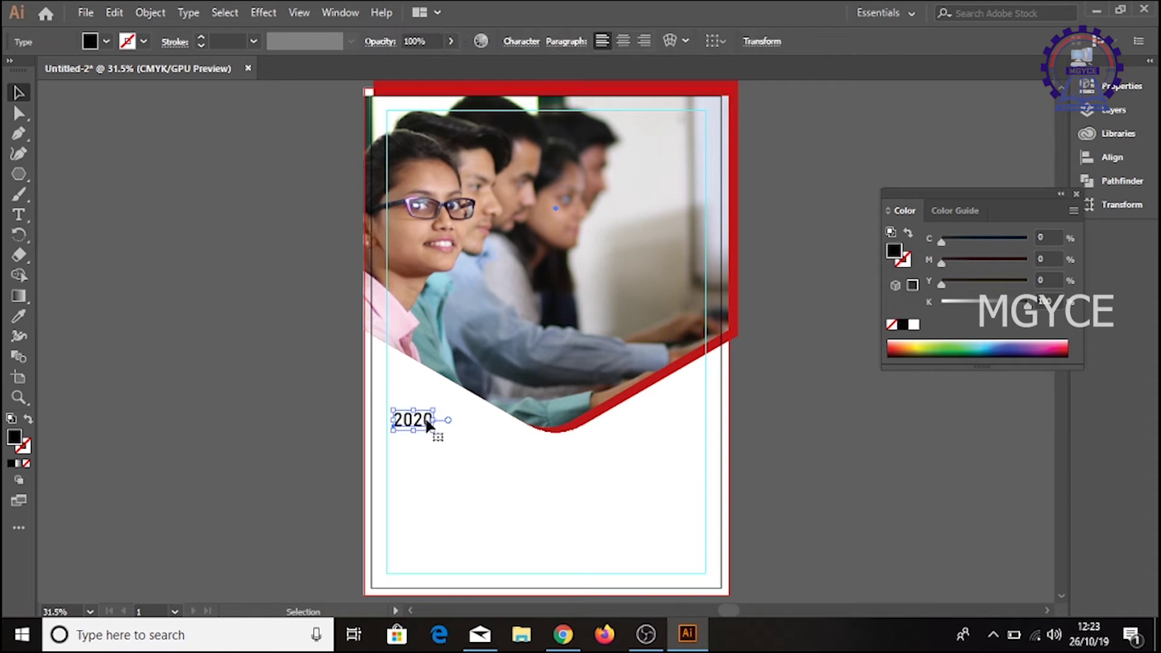
mouse_move(430, 423)
mouse_down()
mouse_move(420, 404)
mouse_move(421, 437)
mouse_move(419, 426)
mouse_up()
Replace the text of the lower 2020 copy with January
key(t)
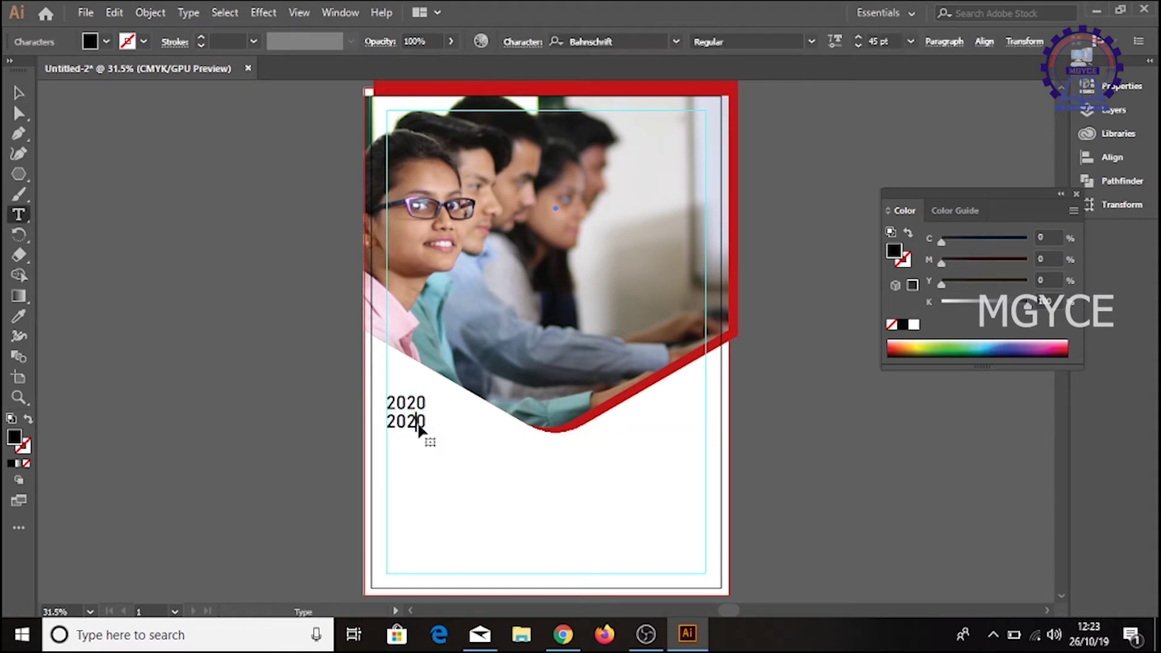
double_click(417, 423)
text(January)
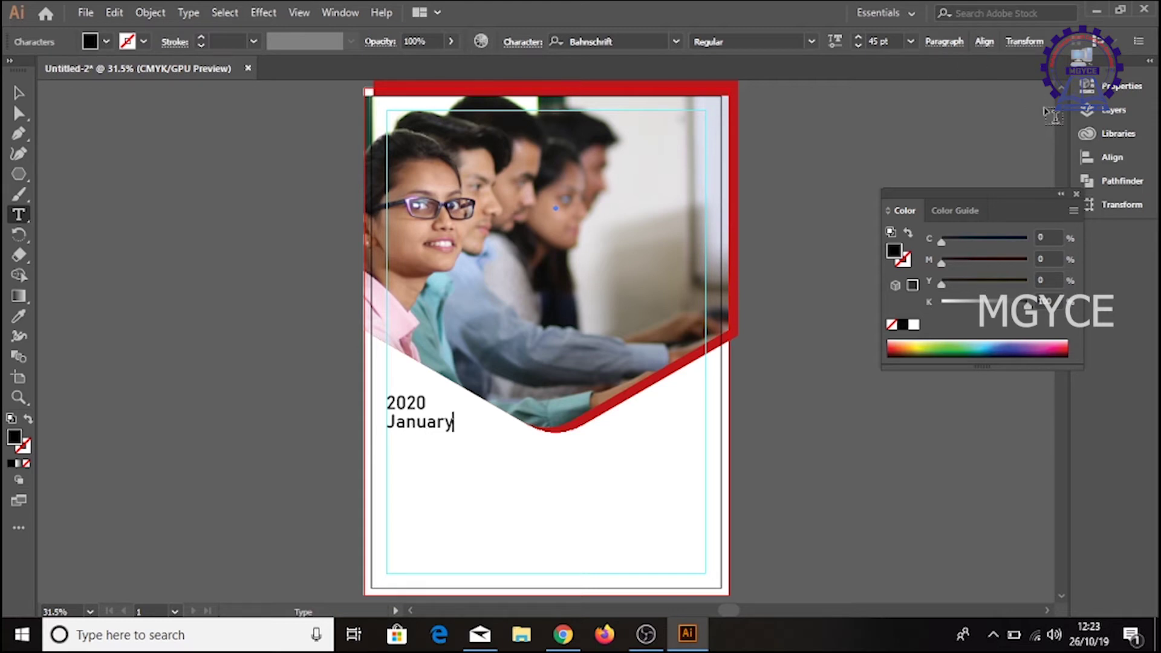
Set the January text to the Bold font style and All Caps
click(1118, 86)
key(shift+Home)
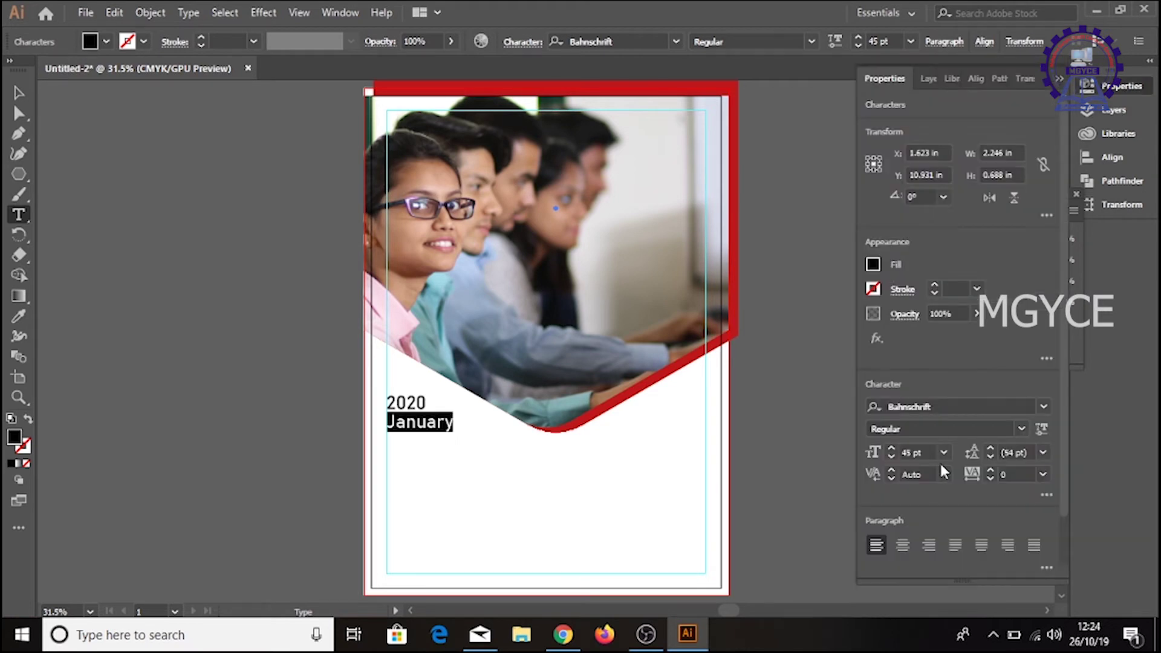
click(1022, 430)
click(922, 407)
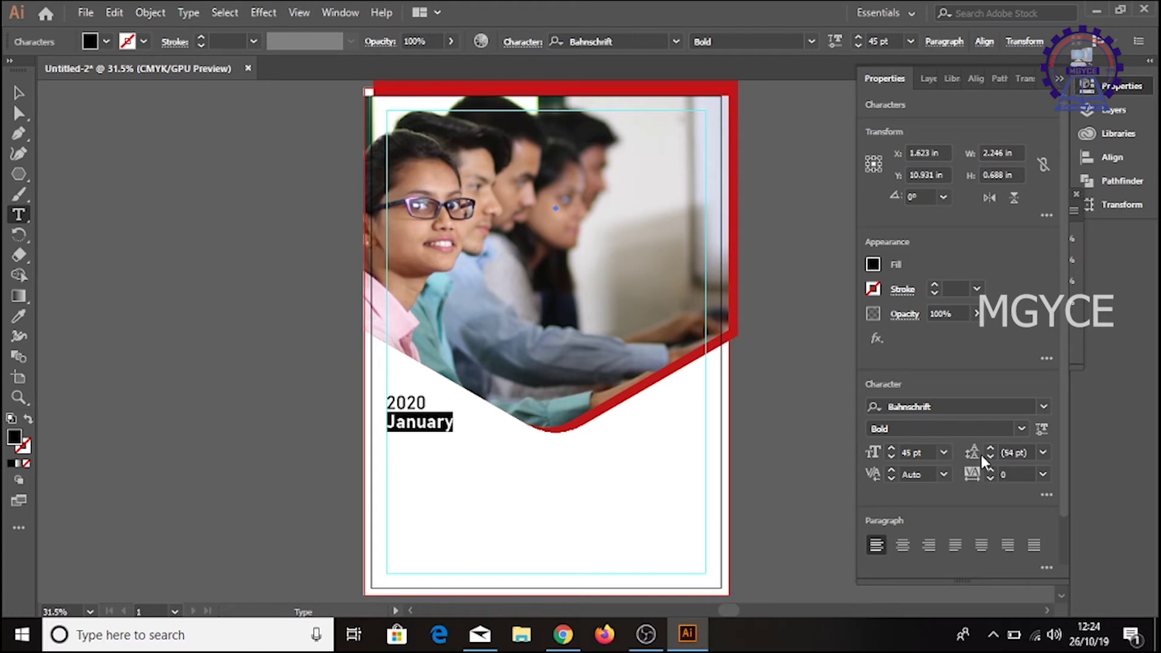
scroll(1061, 441, down, 1)
scroll(1063, 459, down, 3)
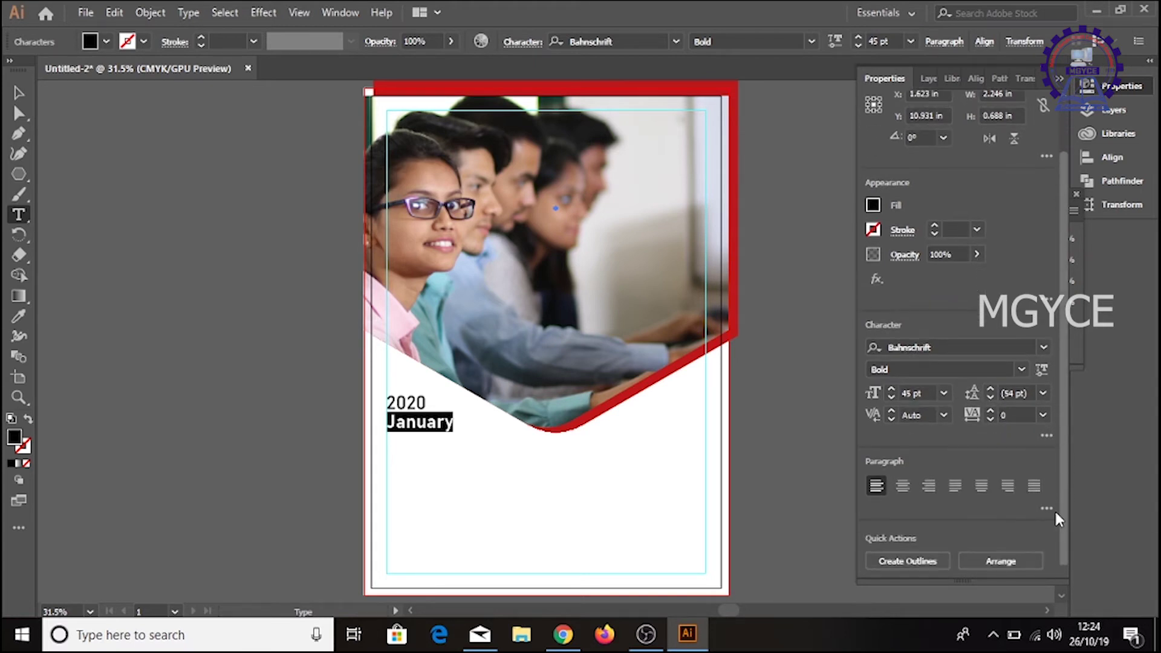
click(1041, 436)
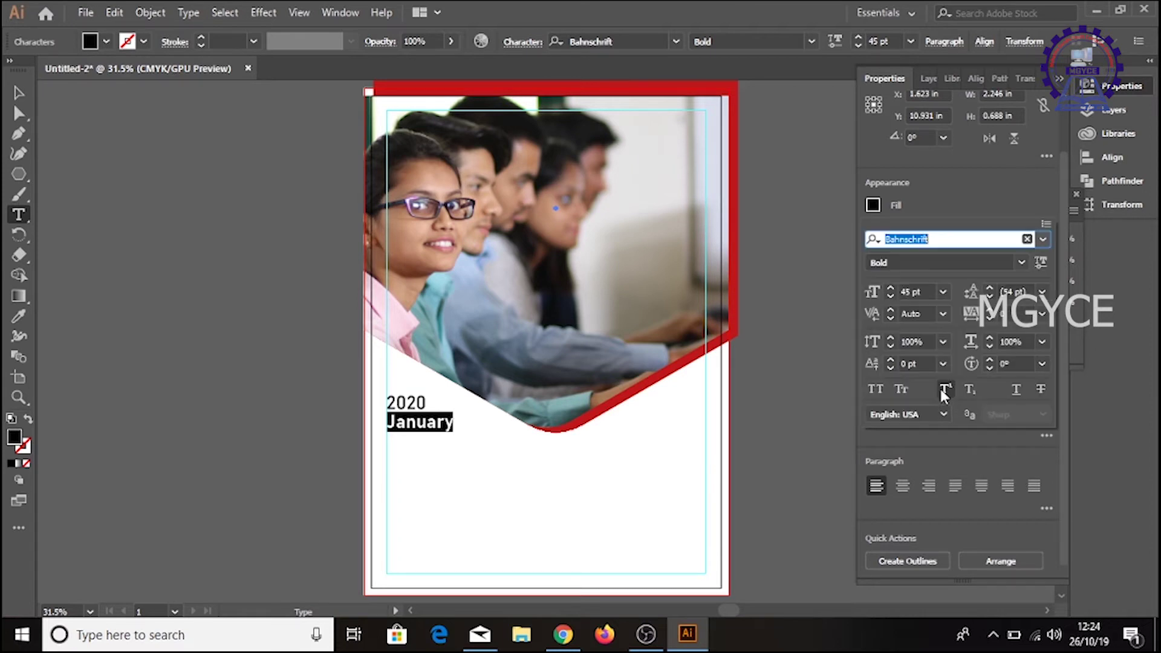
click(874, 389)
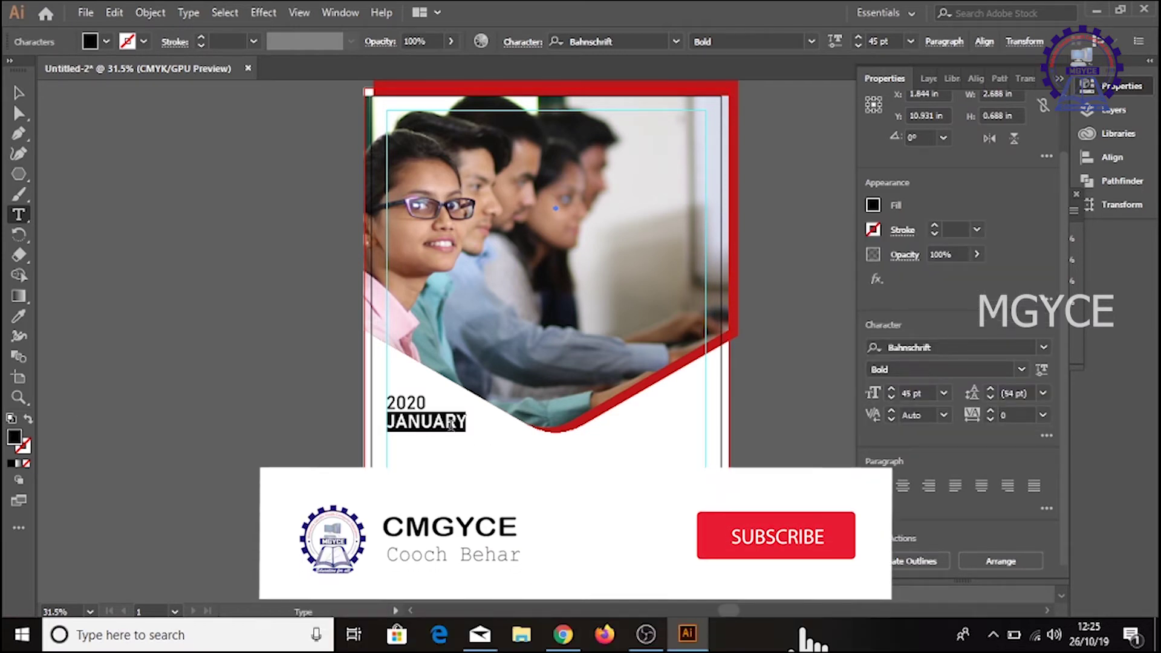
Set the January text's fill colour to red with C 0, M 100, Y 100, K 0
click(872, 205)
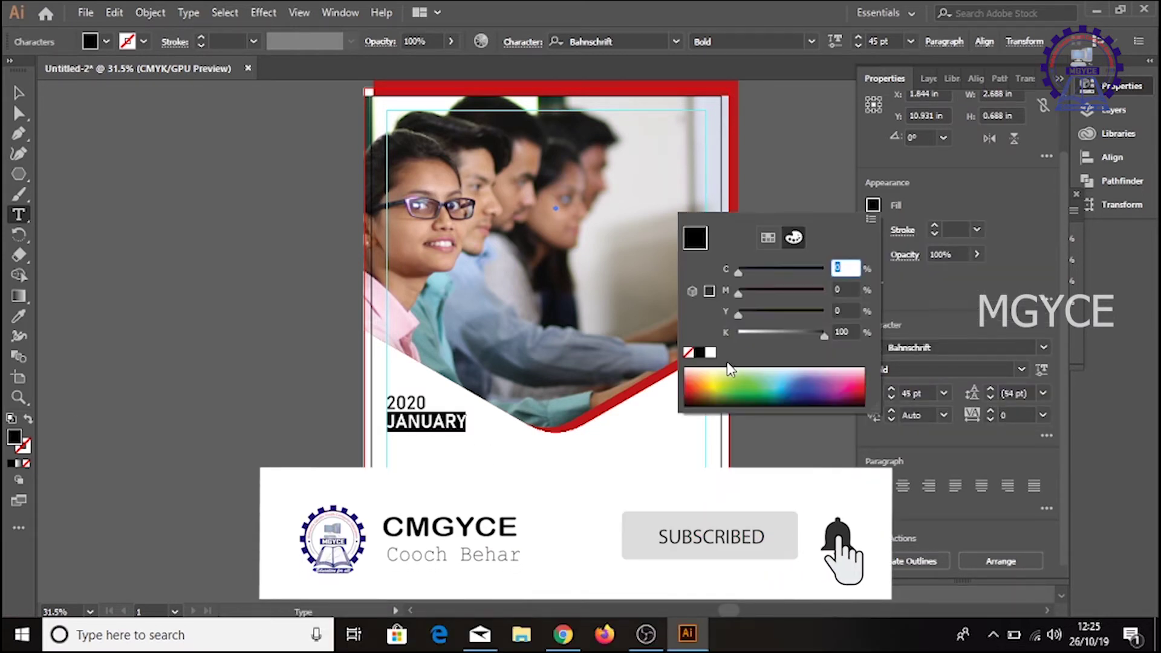
click(709, 291)
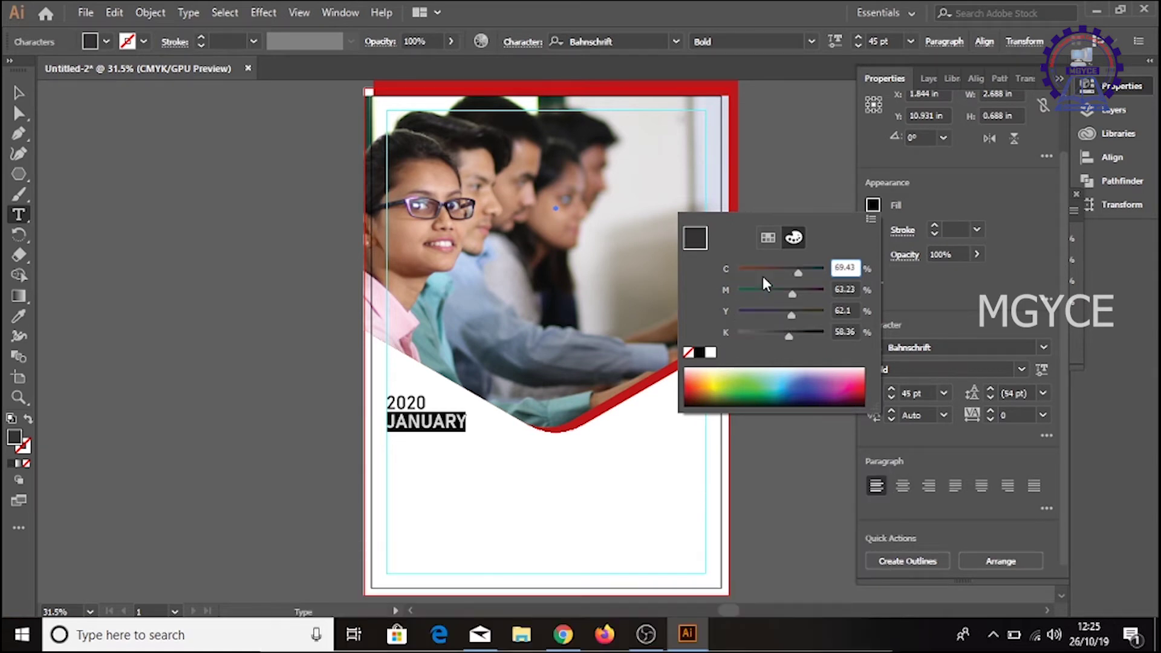
drag(797, 271, 837, 302)
drag(789, 333, 732, 340)
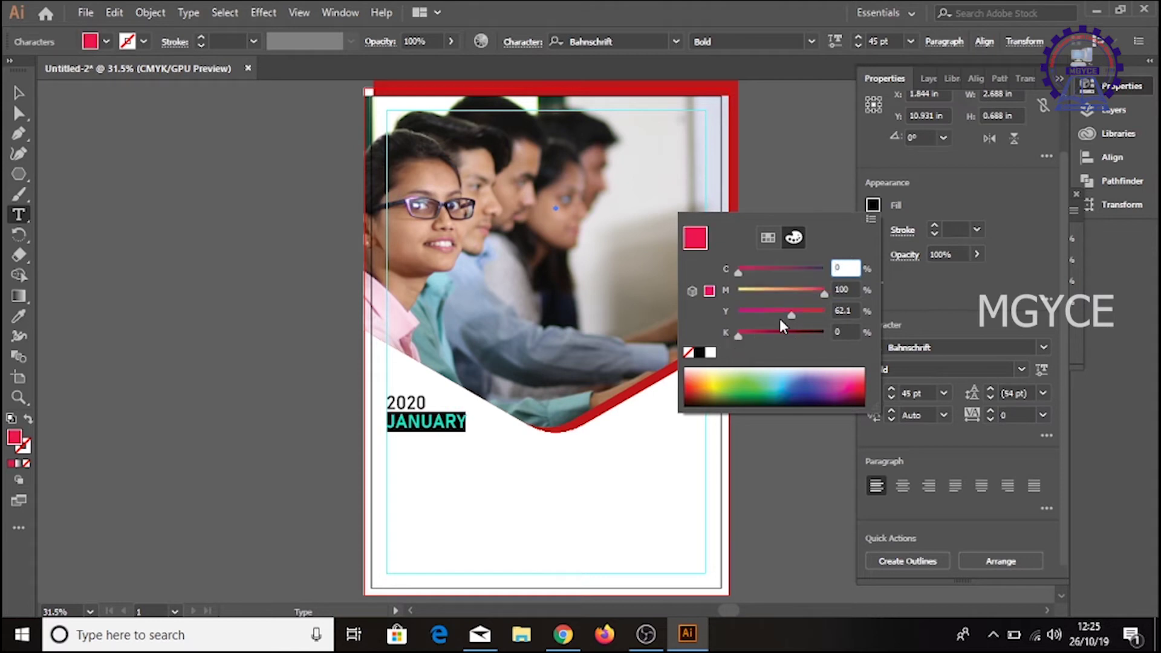
drag(789, 310, 838, 311)
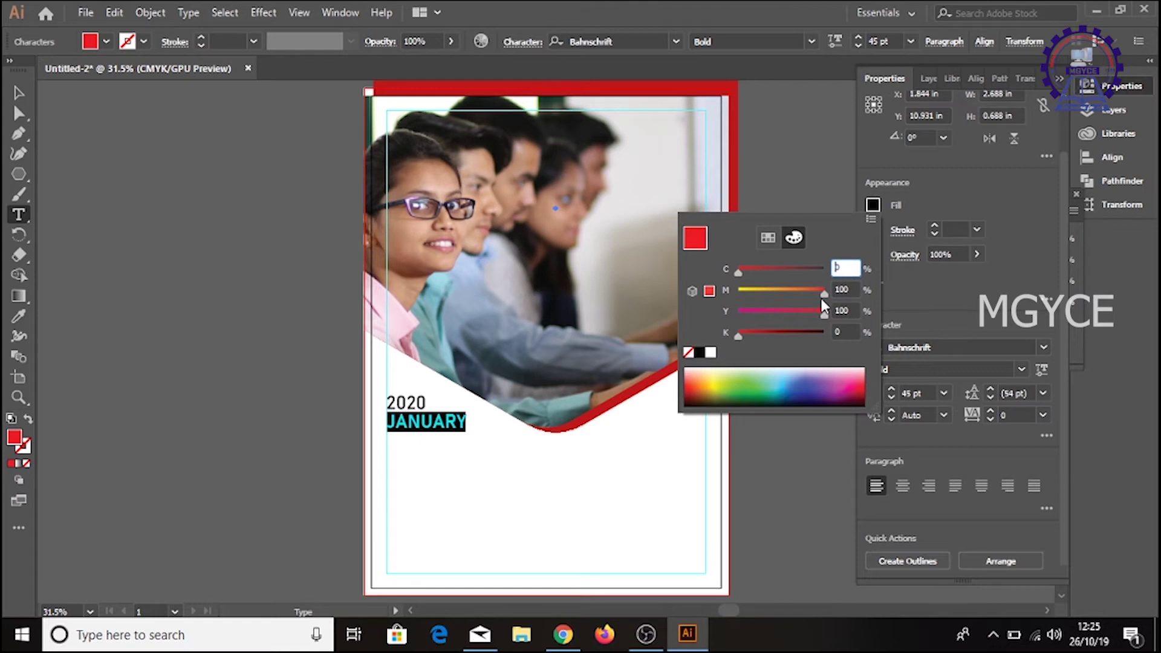
key(Return)
click(18, 92)
click(780, 460)
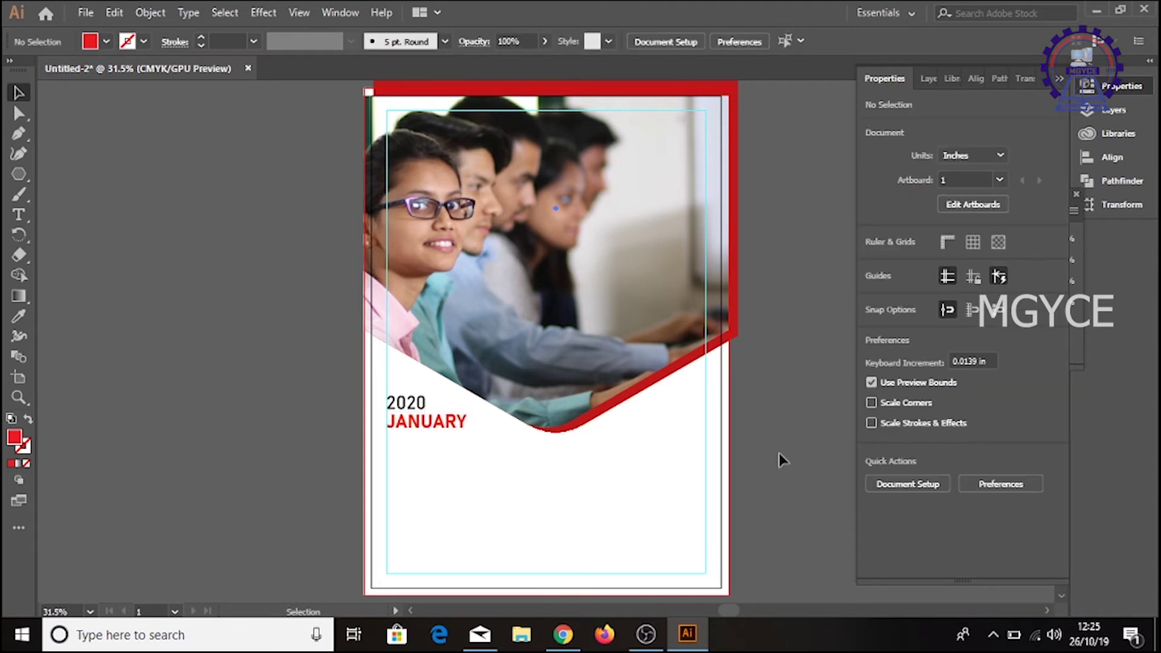
Add an area text box about 5.2 by 2.8 in below January and set its text to 18 pt without All Caps
click(19, 214)
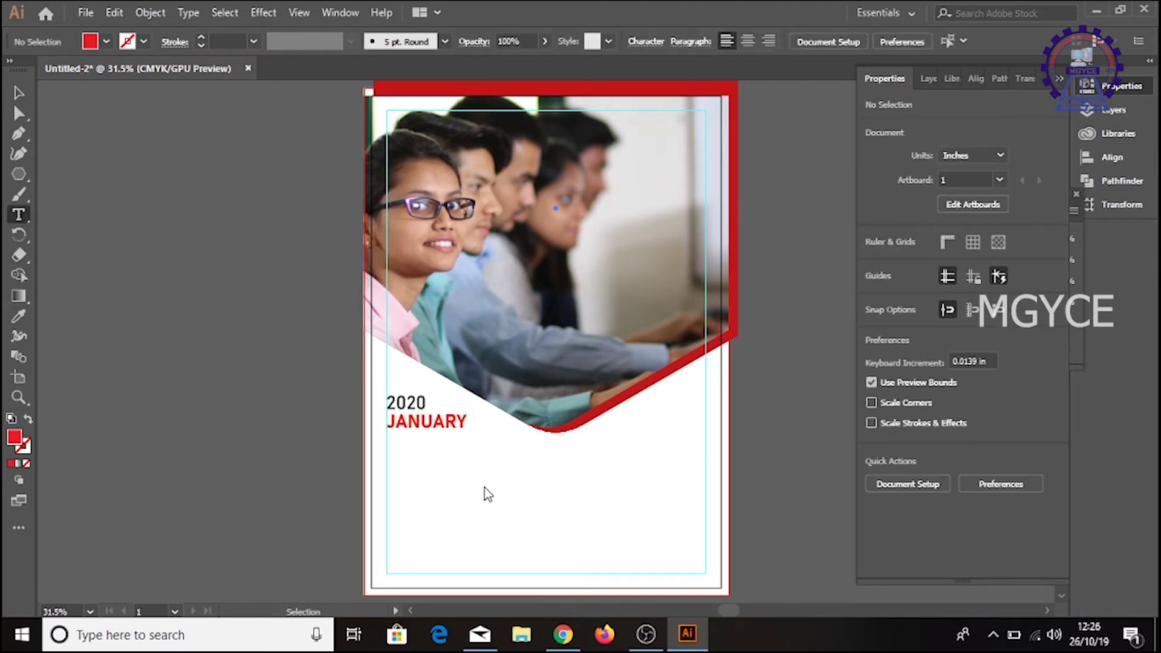
drag(387, 446, 541, 531)
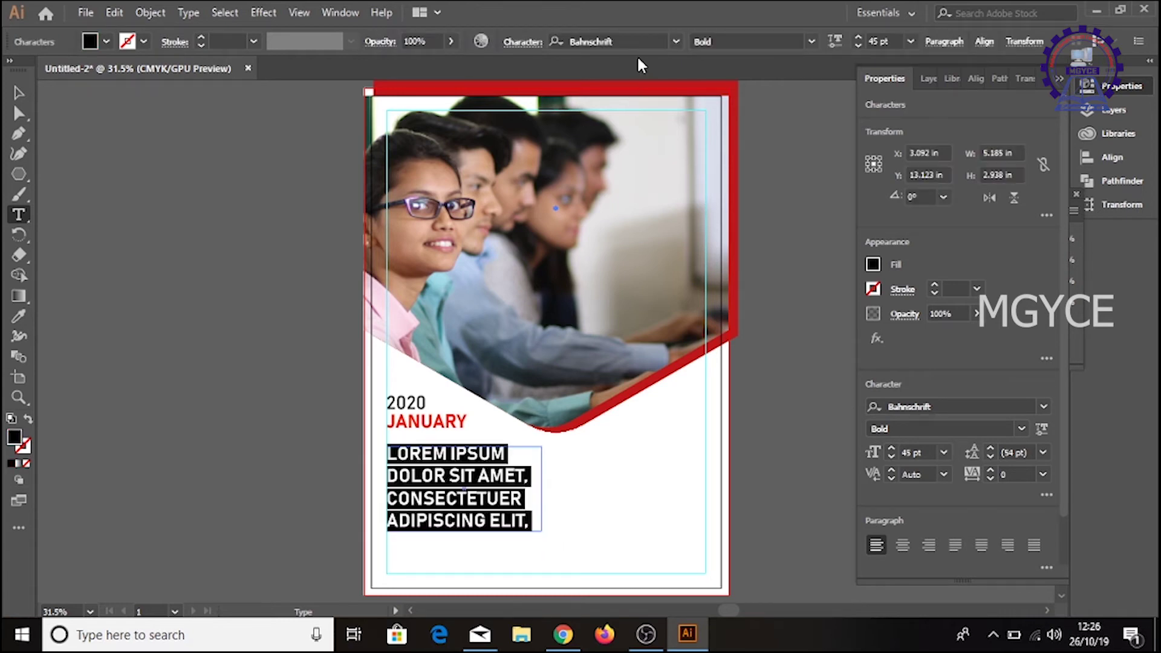
click(880, 41)
text(18)
key(Return)
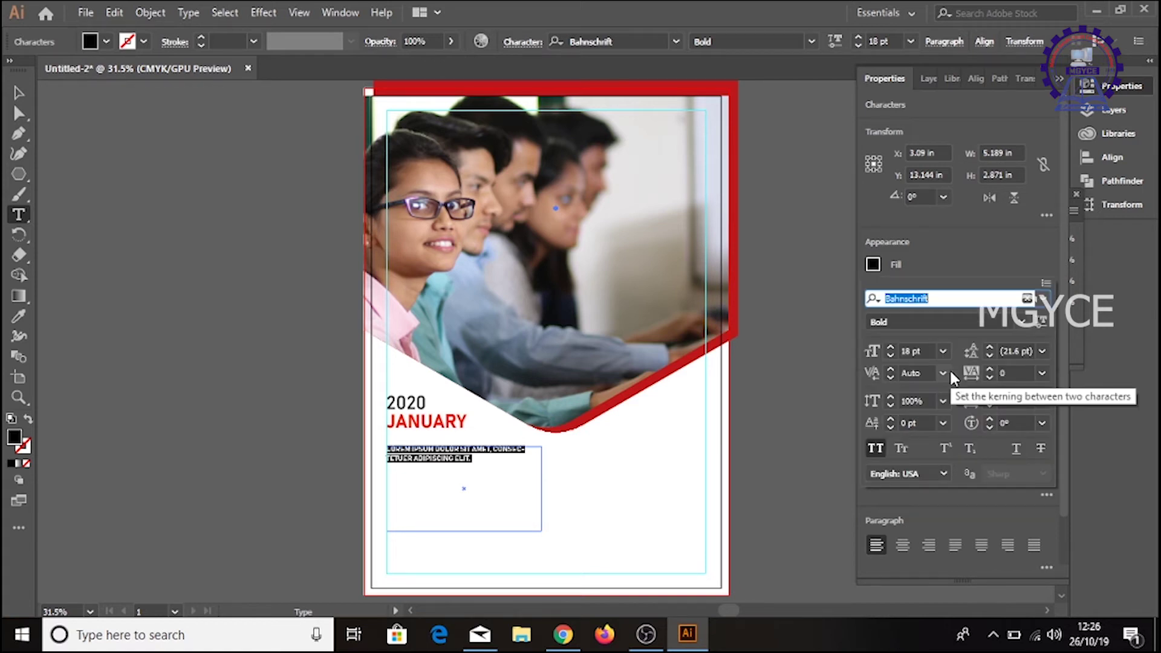
click(875, 448)
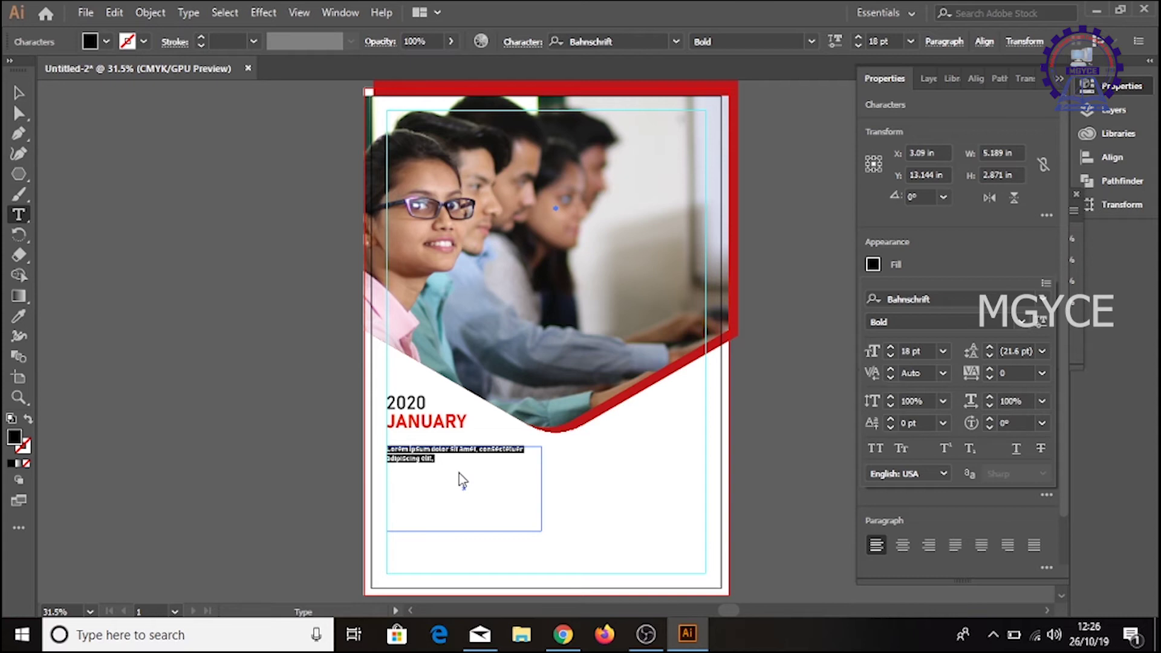
Replace the placeholder text with the lines on, Thu, Wed, Thu, Fri, Sat and Sun
text(aa)
key(Return)
text(Thu )
text(Wed )
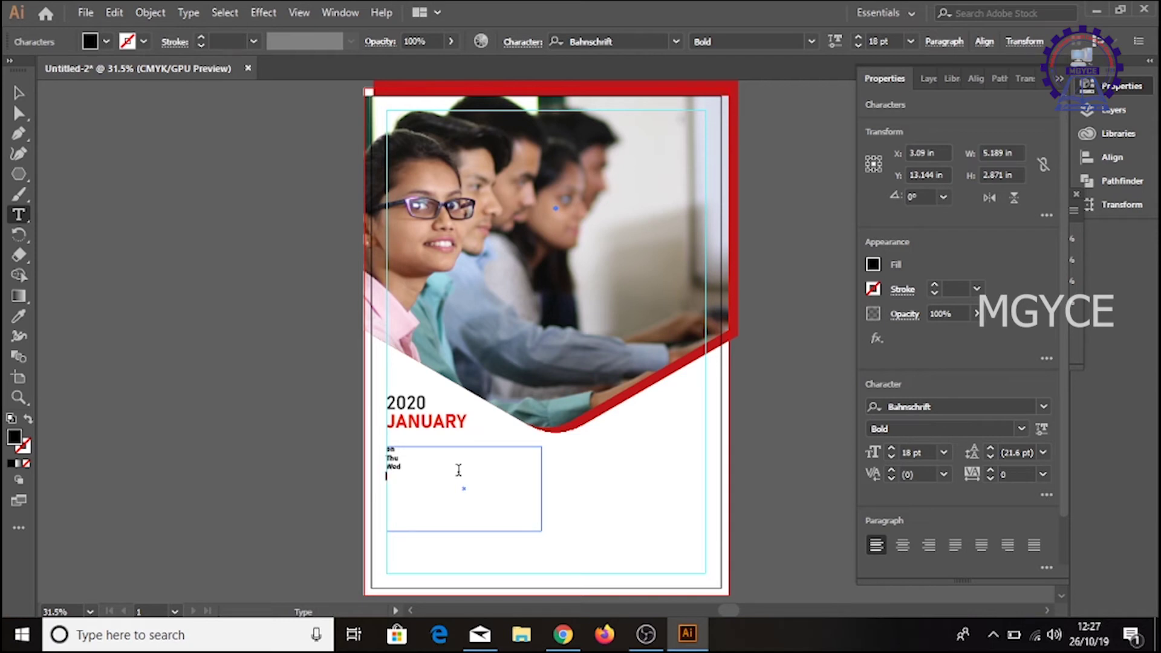
text(Thu)
key(Return)
text(Fri)
key(Return)
text(Sat)
key(Return)
text(Sun)
key(Return)
Set all the weekday text to All Caps
key(ctrl+a)
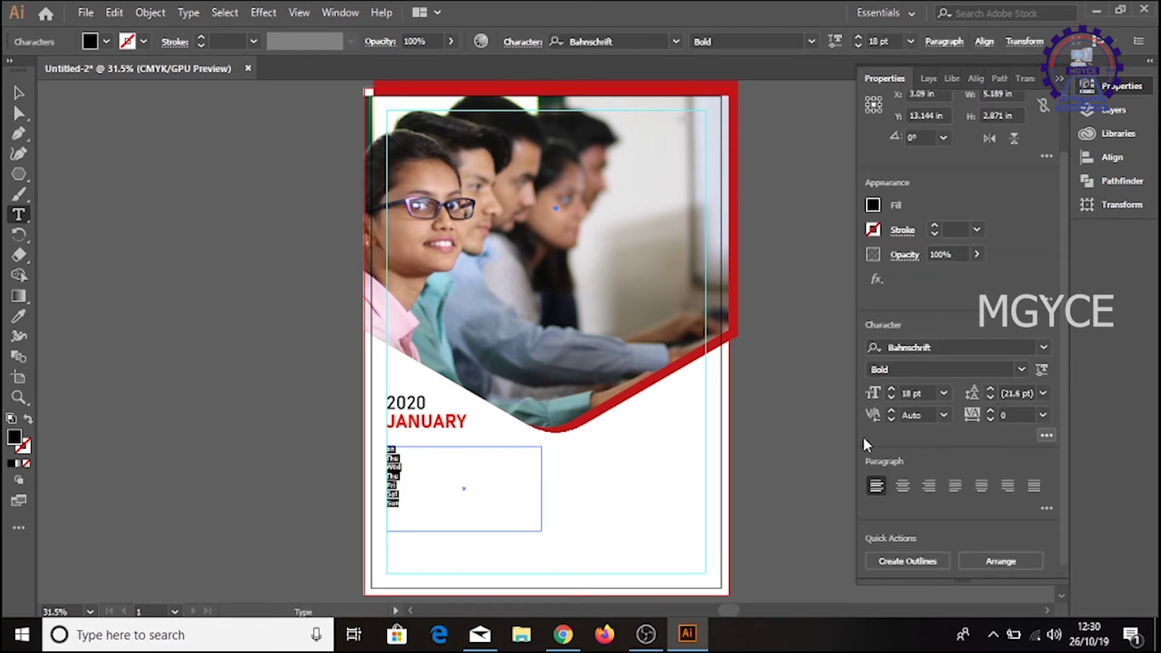
click(1047, 435)
click(876, 388)
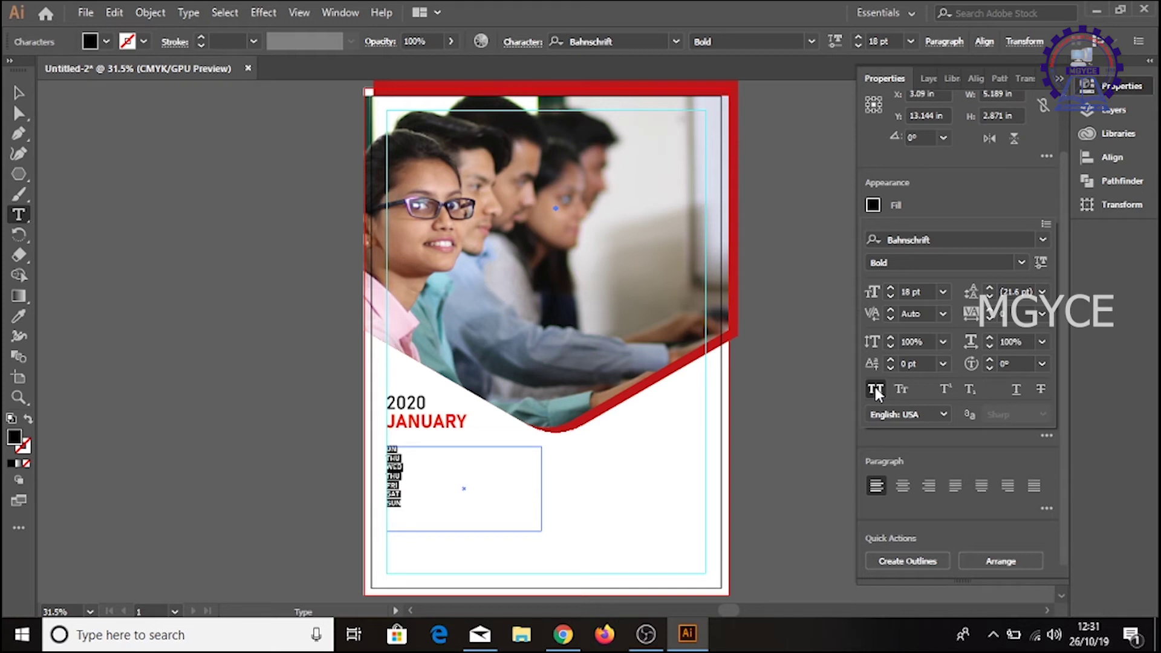
Set the weekday text area to 6.5 in wide and 4.5 in high in the Area Type Options, with Preview on
click(114, 13)
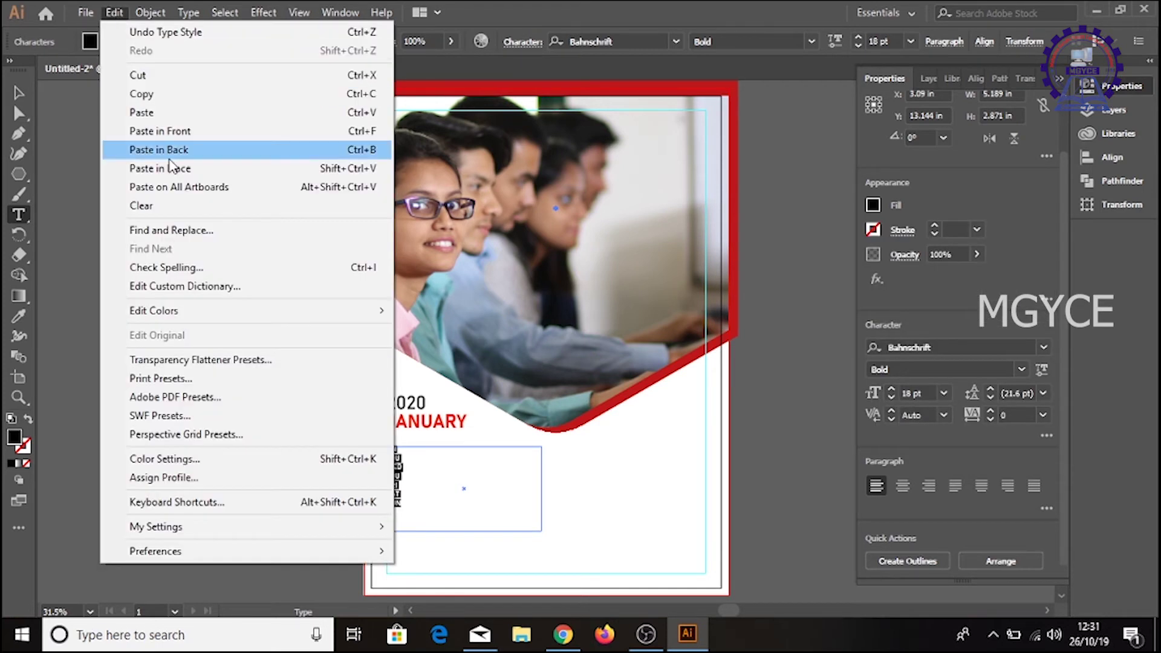
click(141, 94)
click(117, 14)
click(114, 13)
click(188, 13)
click(259, 157)
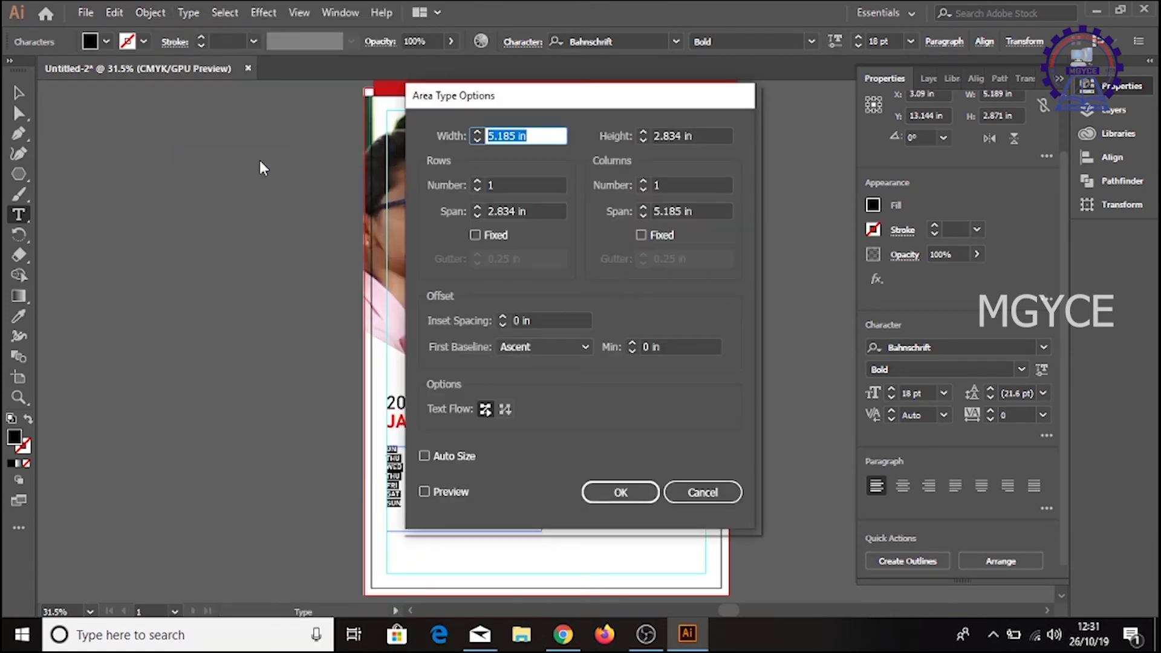
text(6.5)
key(Tab)
click(636, 135)
text(4.5)
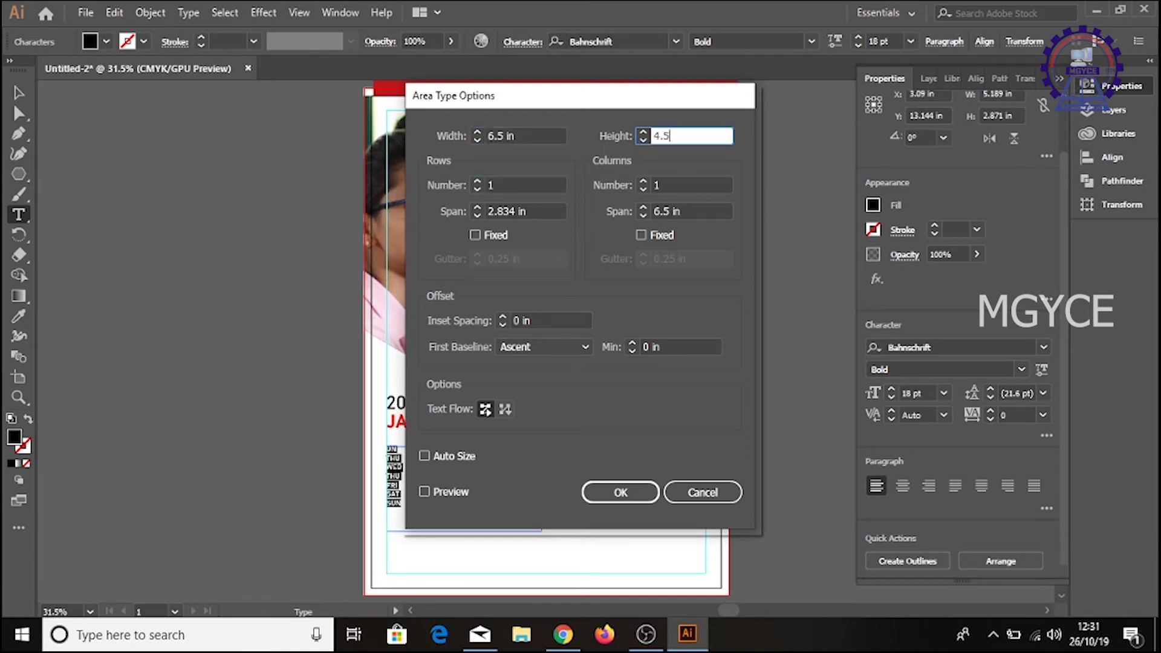
click(438, 492)
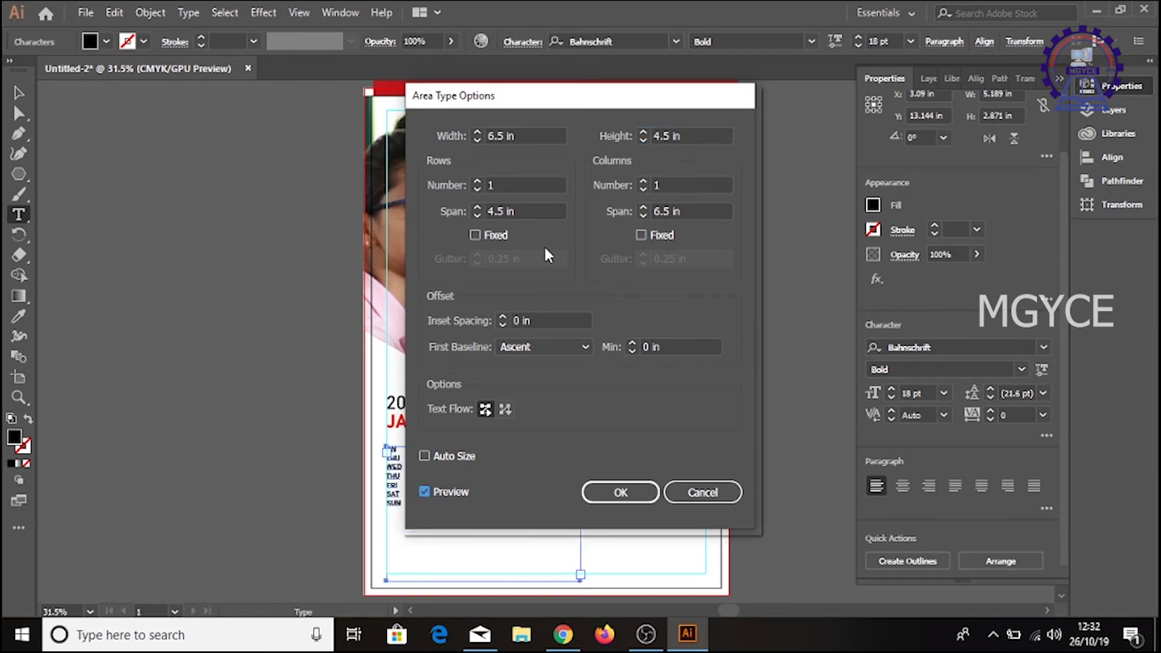
Divide the text area into 7 rows and 7 columns
click(484, 185)
click(688, 184)
text(7)
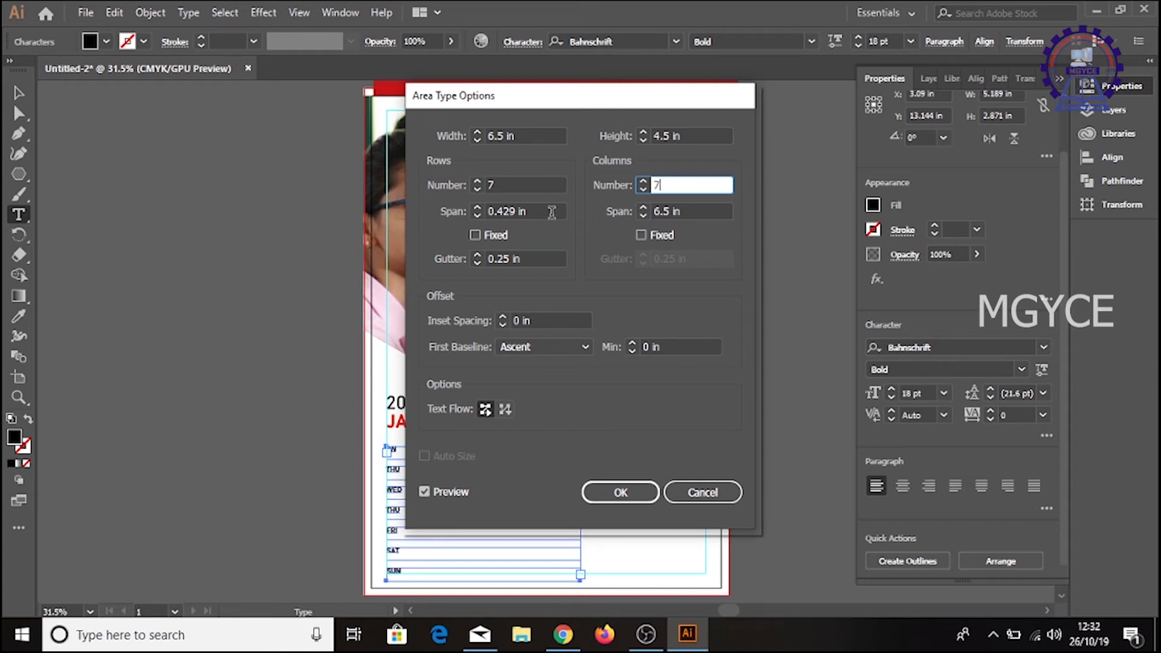
Try a row span of 0.471 in and set the text area's height back to 4.5 in
click(514, 212)
key(BackSpace)
key(BackSpace)
text(71)
key(Tab)
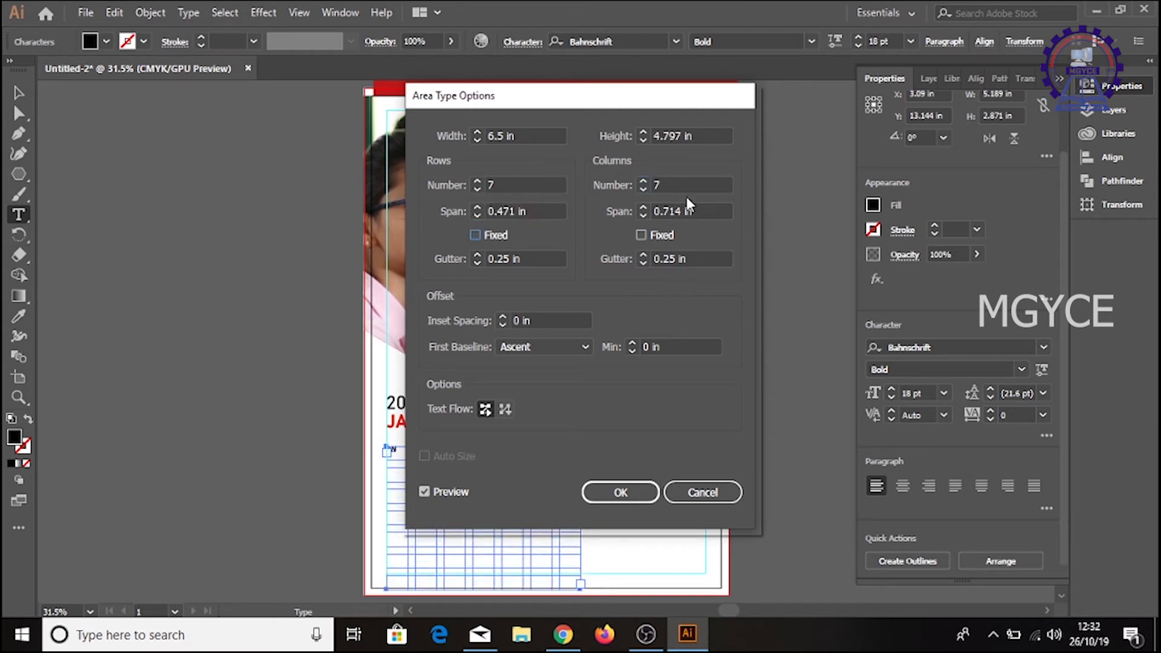
double_click(670, 134)
text(5)
key(Tab)
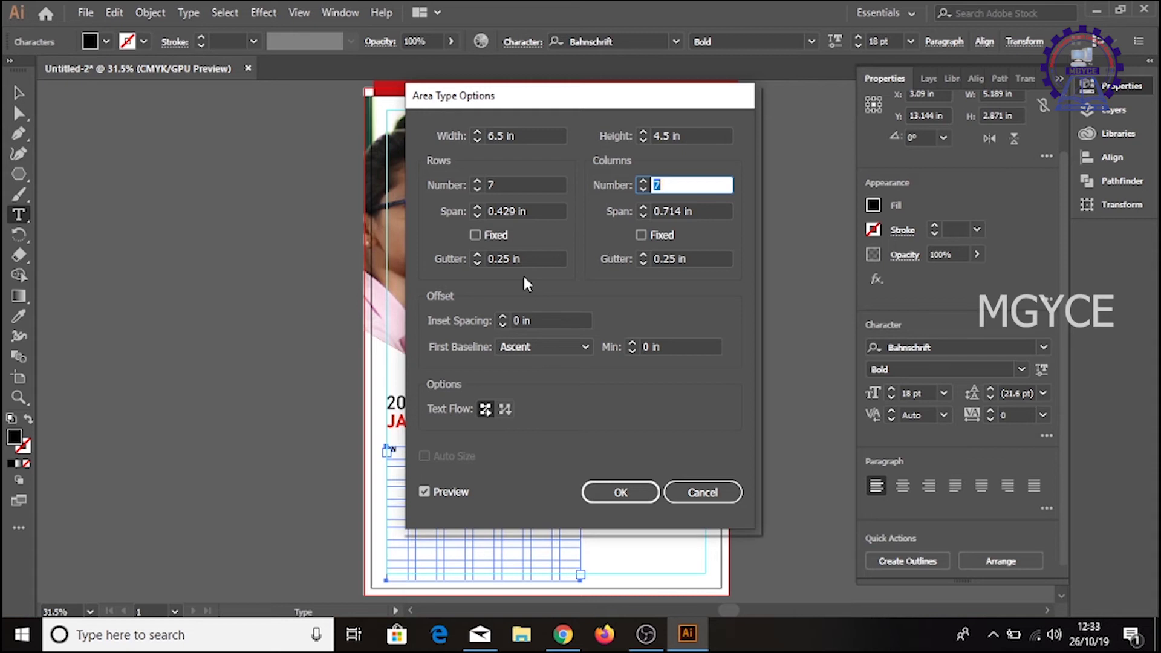
Set the row and column gutters to 0.2 in and apply the grid with text flowing by rows
double_click(502, 259)
text(0.2)
key(Tab)
click(693, 259)
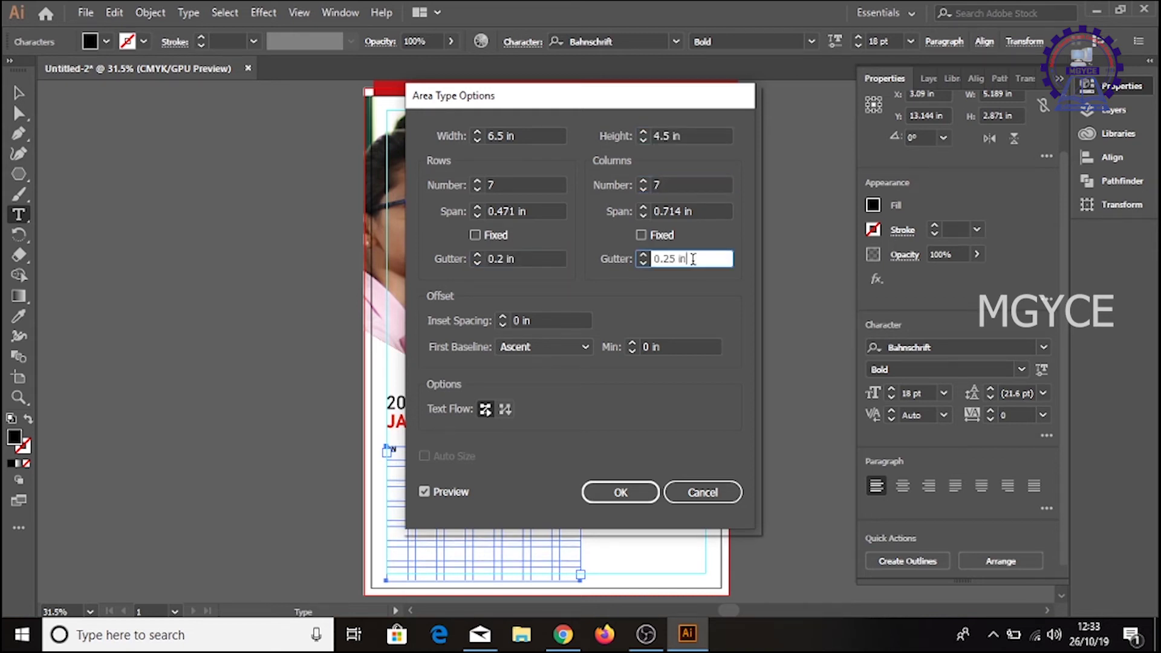
double_click(693, 259)
text(0.2)
key(Tab)
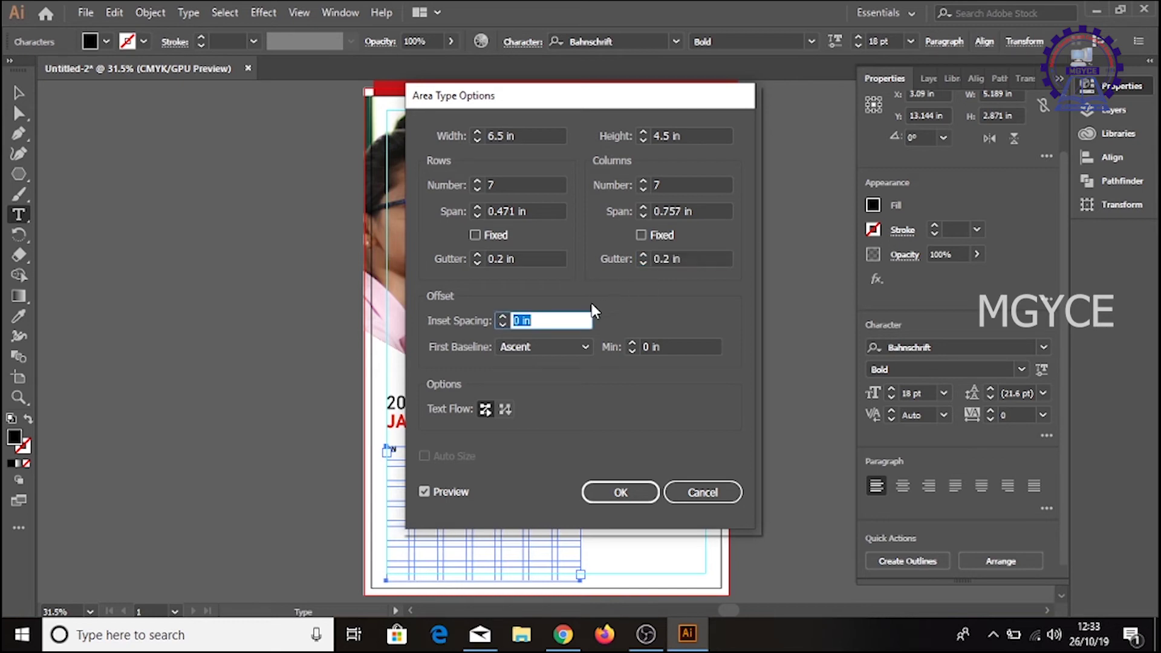
click(505, 409)
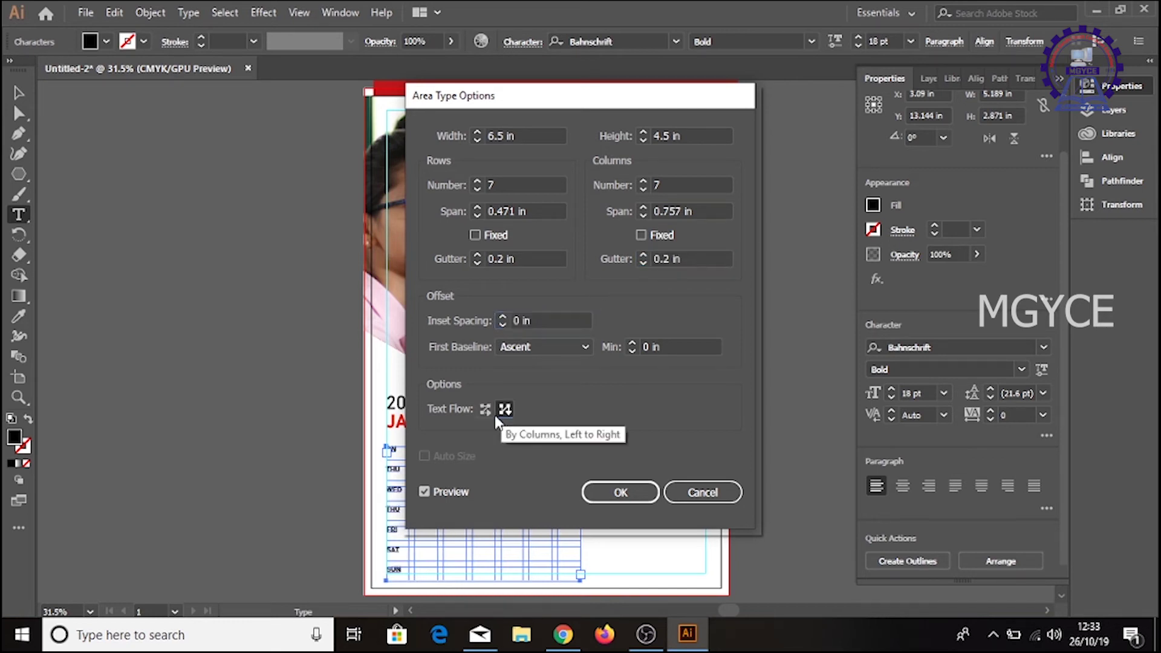
click(484, 409)
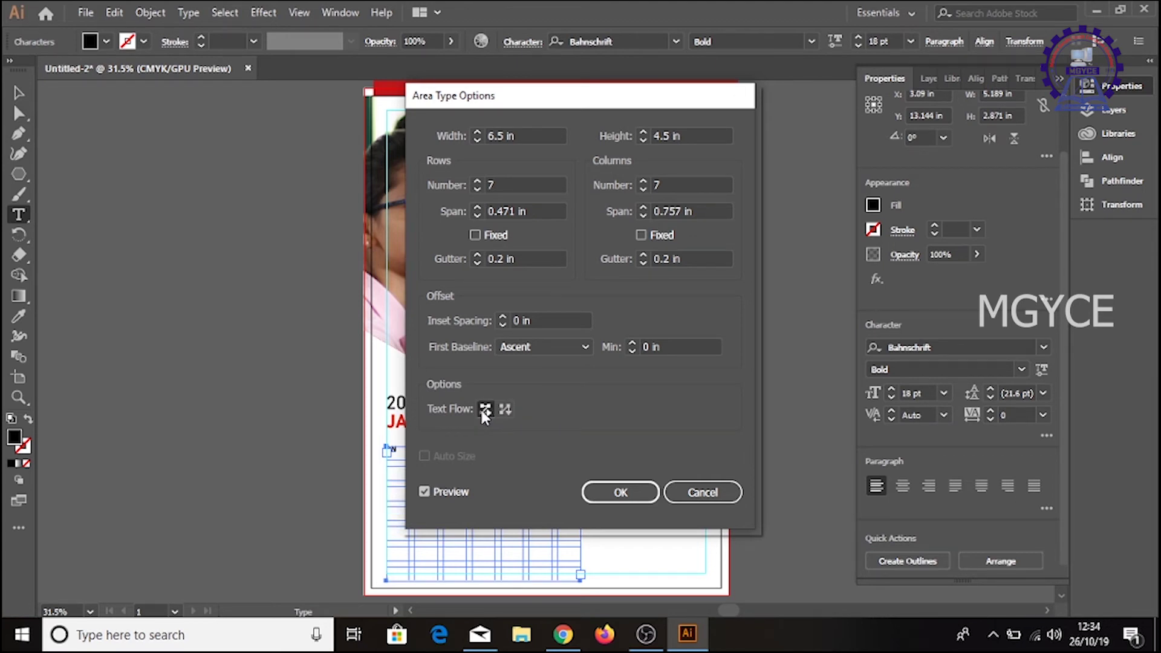
click(618, 492)
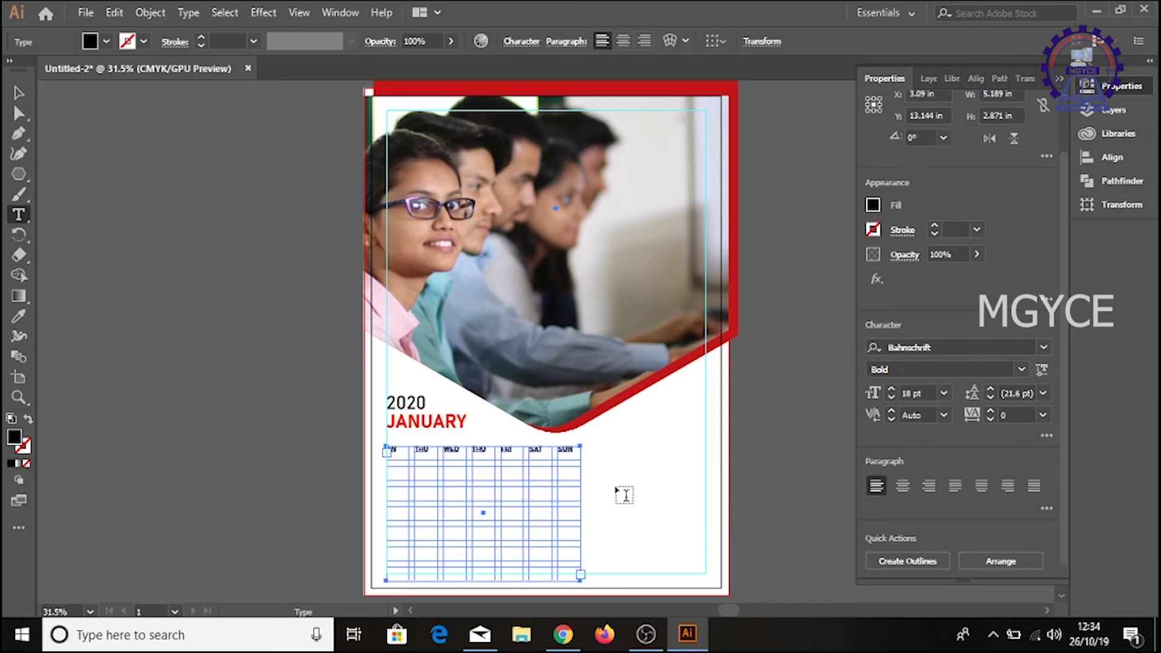
Centre-align the weekday names within their grid cells
click(387, 451)
drag(387, 451, 595, 466)
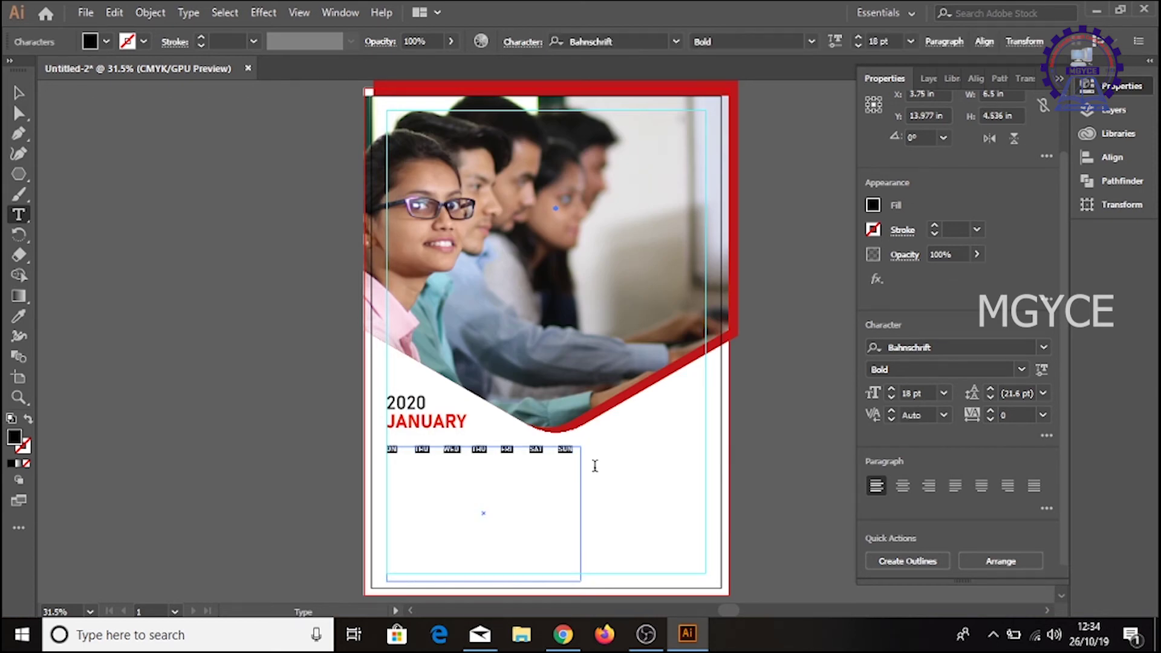
click(904, 487)
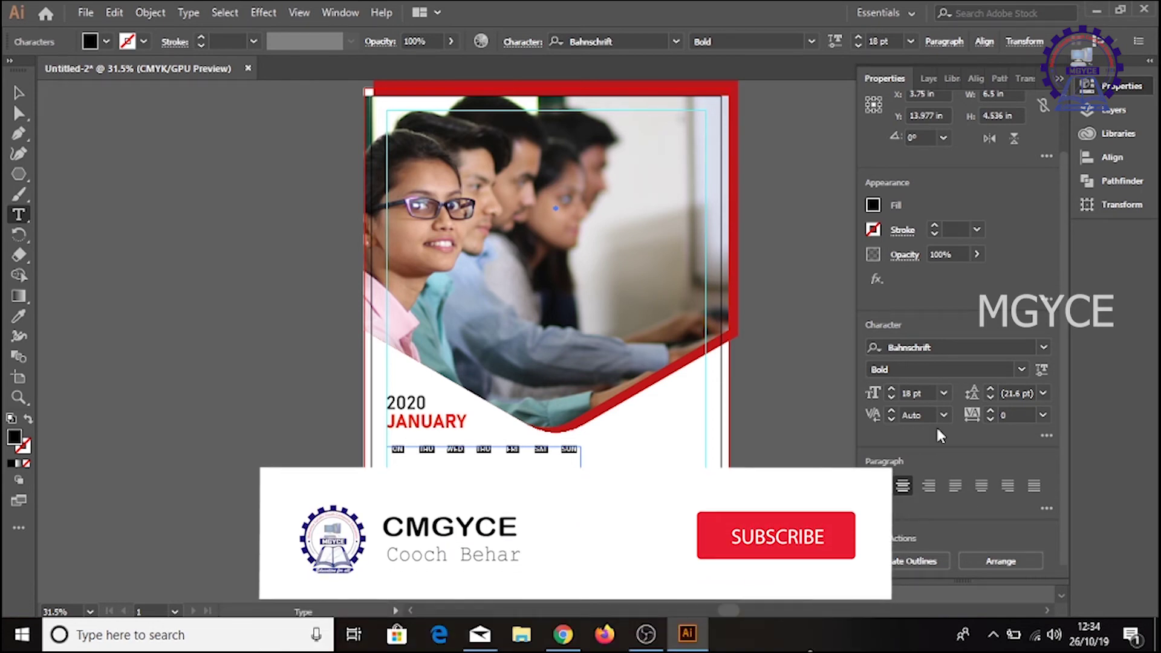
Set the weekday names' baseline shift to -5 pt and lower it further in 1 pt increments past -7 pt
click(1046, 435)
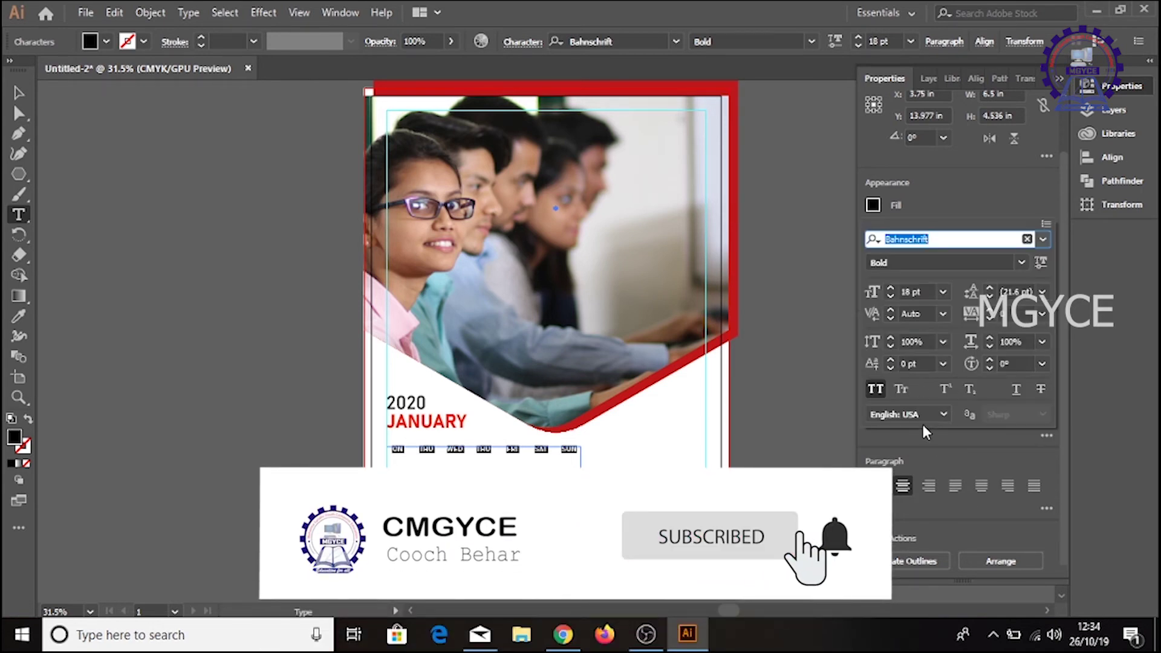
click(916, 363)
text(-5)
key(Tab)
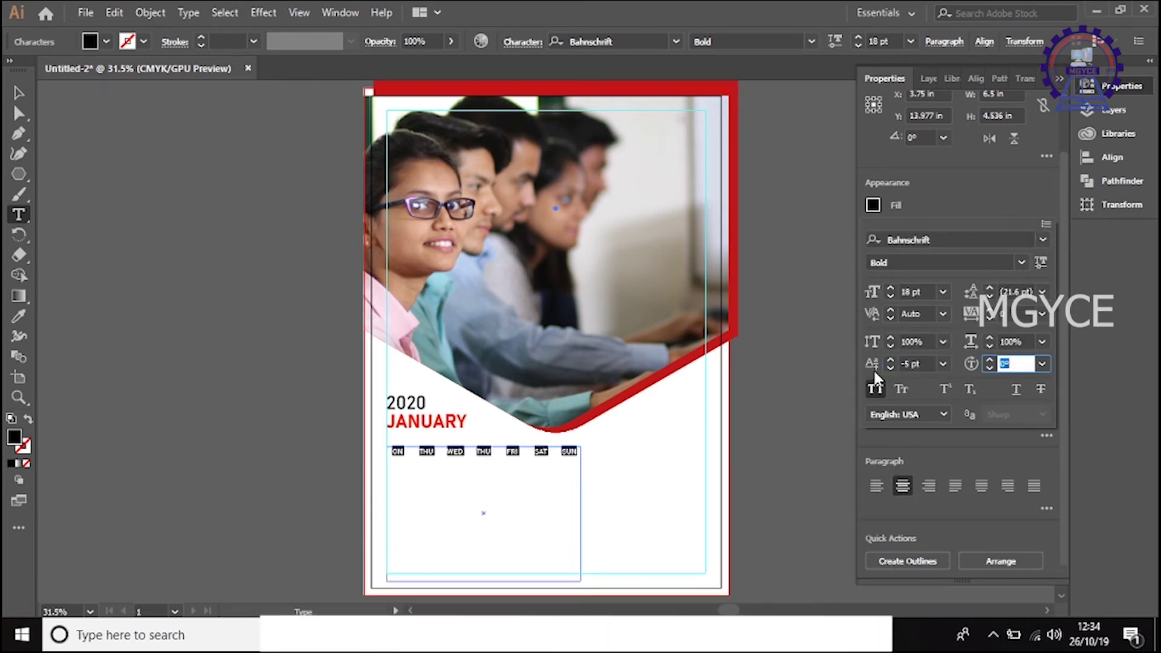
click(942, 363)
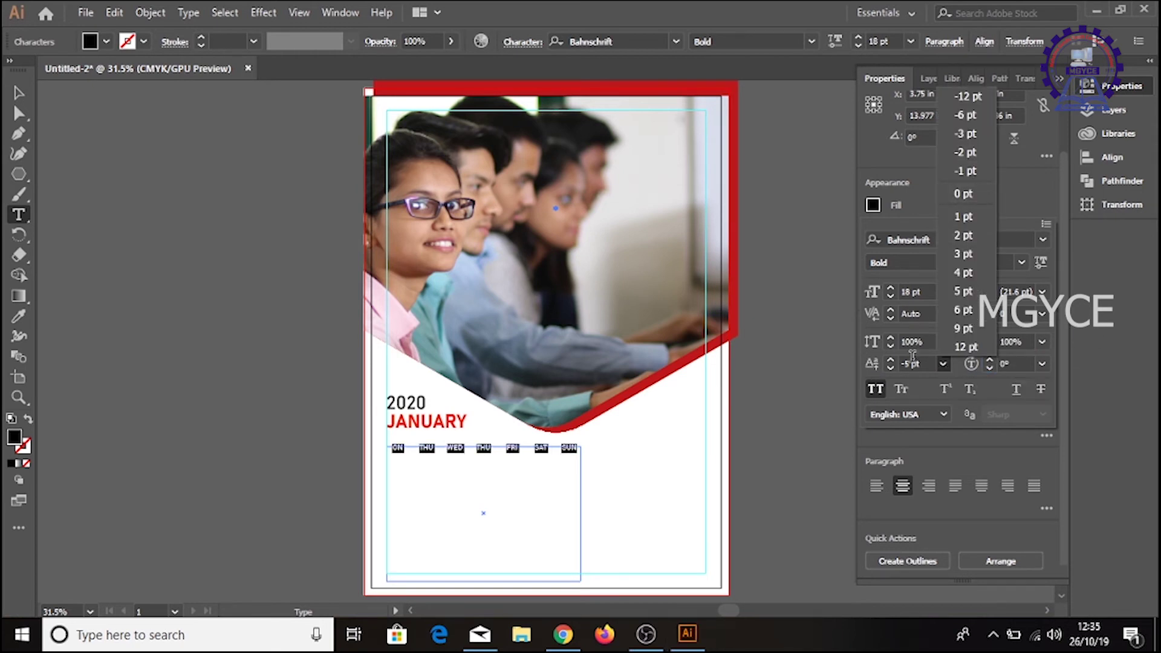
click(890, 369)
click(890, 368)
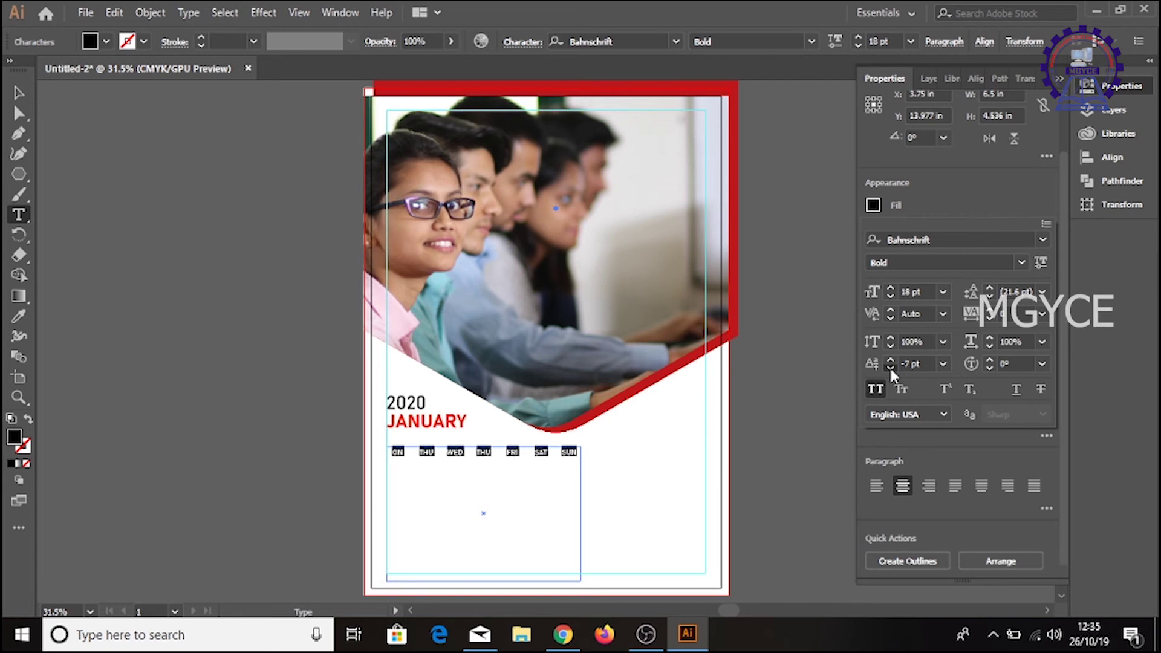
click(890, 368)
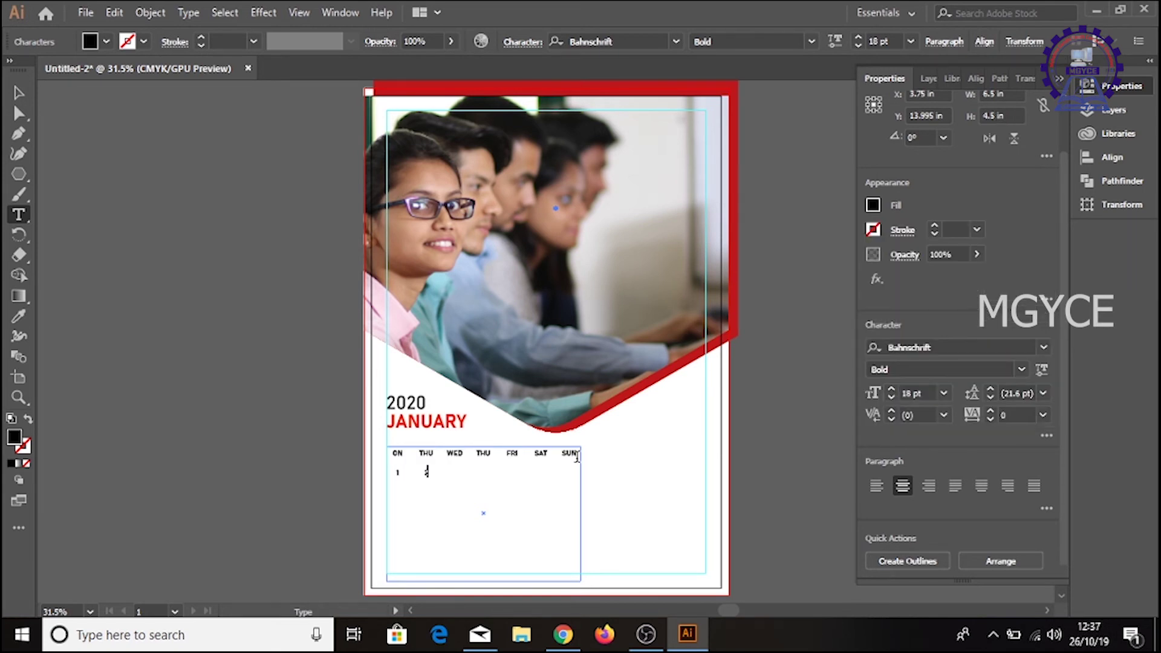
Enter the remaining January dates, 3 through 31, one per cell across the calendar grid
text(3	4	5	6	7)
key(Return)
text(8	9	1)
key(BackSpace)
text(0	11	12	13	14)
key(Return)
text(15	16	17	18	19	20	21)
key(Return)
text(22	23	24	25	26	27	28)
key(Return)
text(29	30)
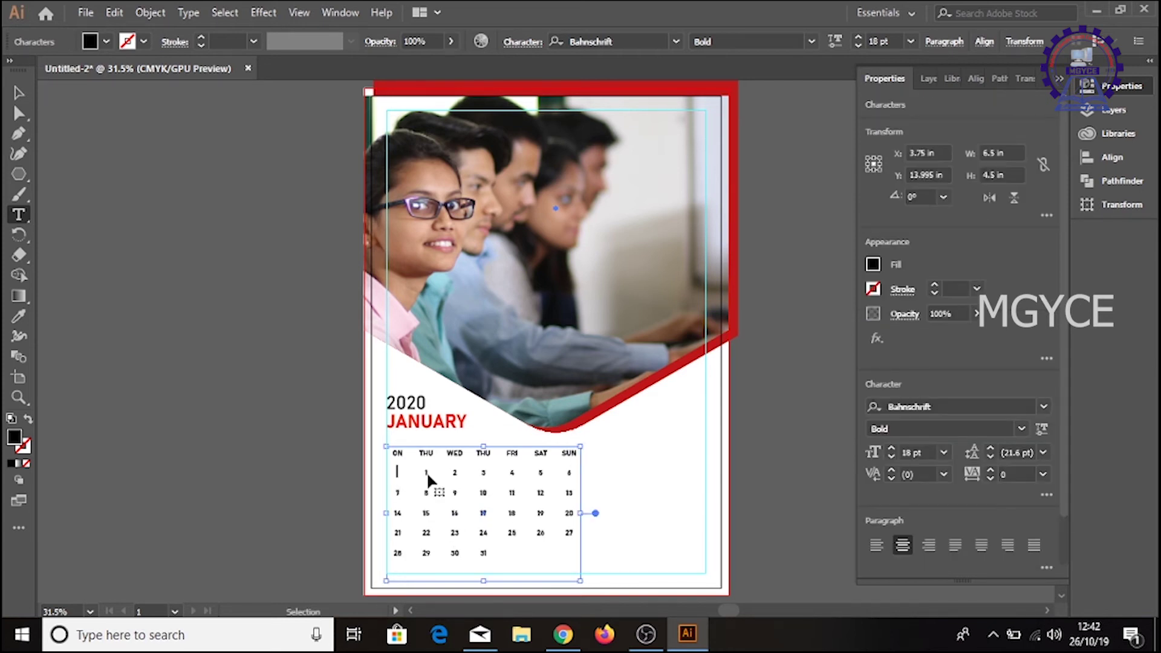
Correct the first weekday heading to MON and shift the dates so that January 1 falls under WED
double_click(426, 471)
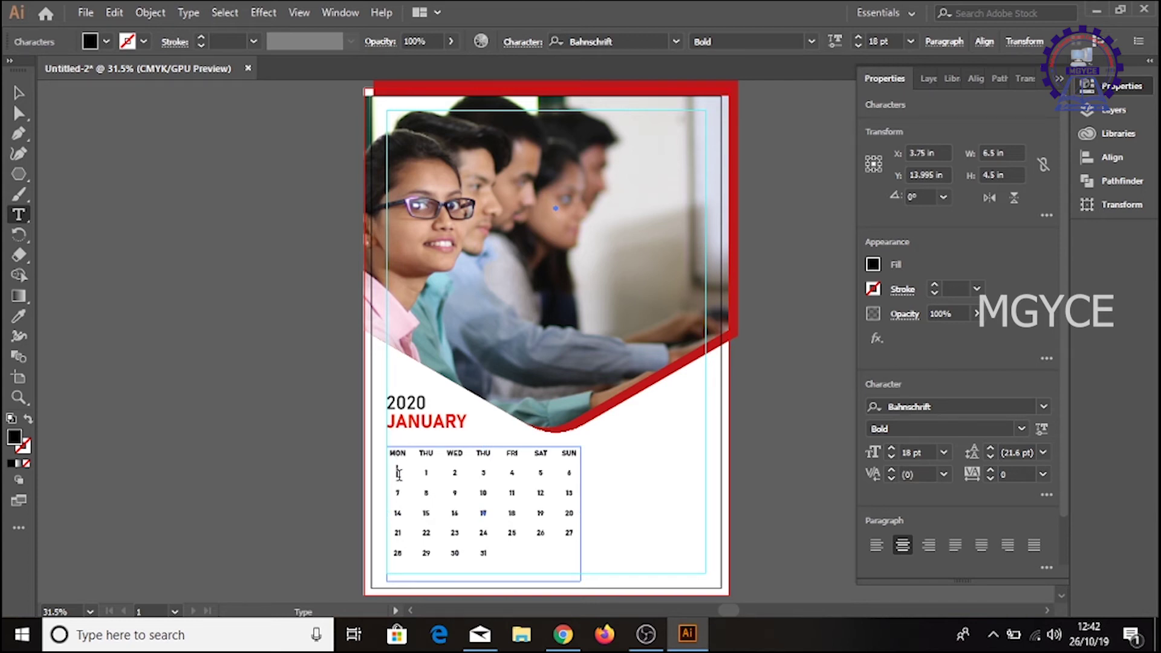
key(Tab)
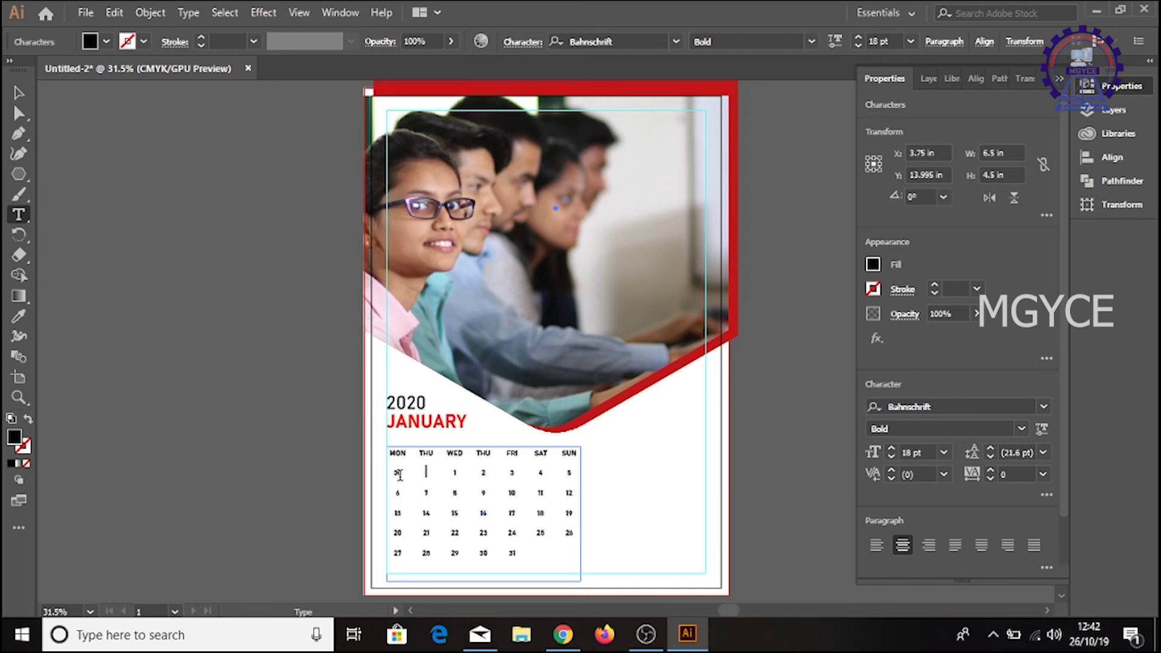
key(Tab)
Fill the empty cells before January 1 with 30 and 31, and those after January 31 with 1 through 9
key(BackSpace)
key(BackSpace)
key(BackSpace)
key(BackSpace)
key(BackSpace)
key(BackSpace)
text(30)
key(Tab)
text(31)
key(Tab)
text(1)
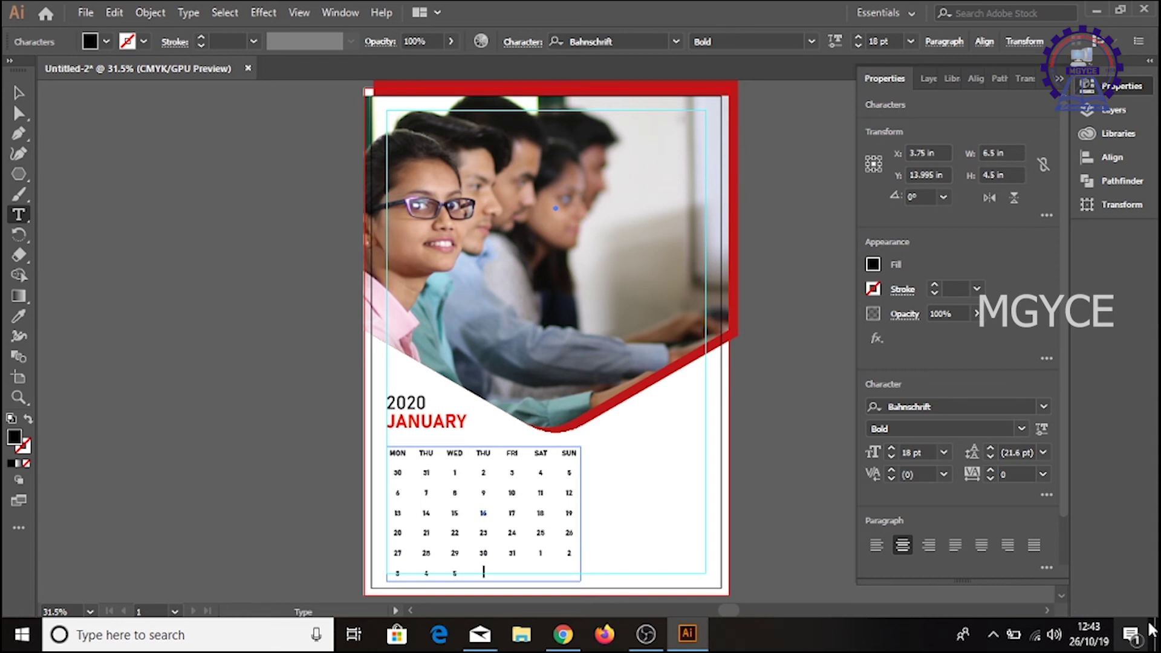
text(9)
key(Escape)
Increase the font size of all date numbers in the calendar grid to 21 pt
click(393, 472)
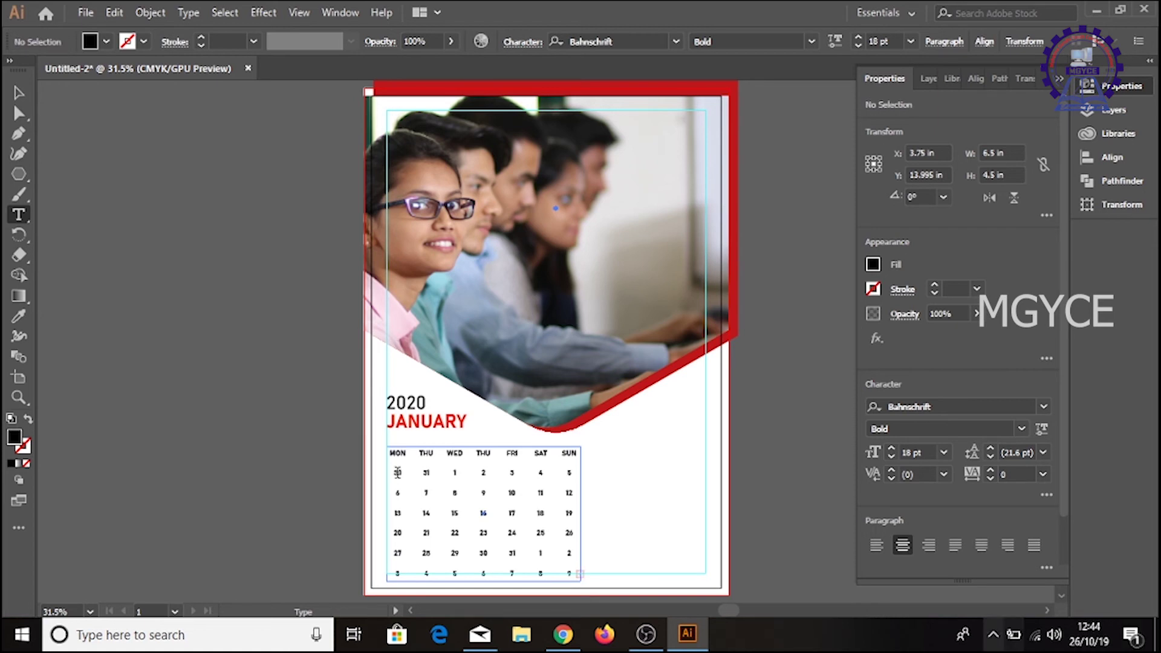
drag(393, 472, 586, 579)
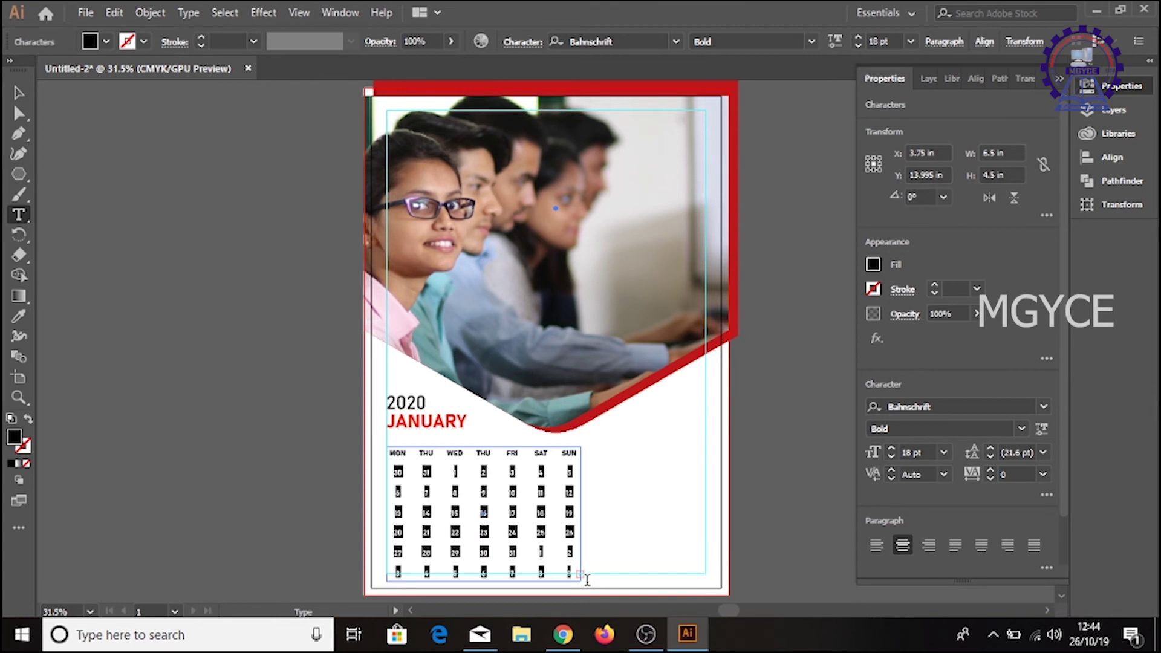
click(893, 450)
click(893, 449)
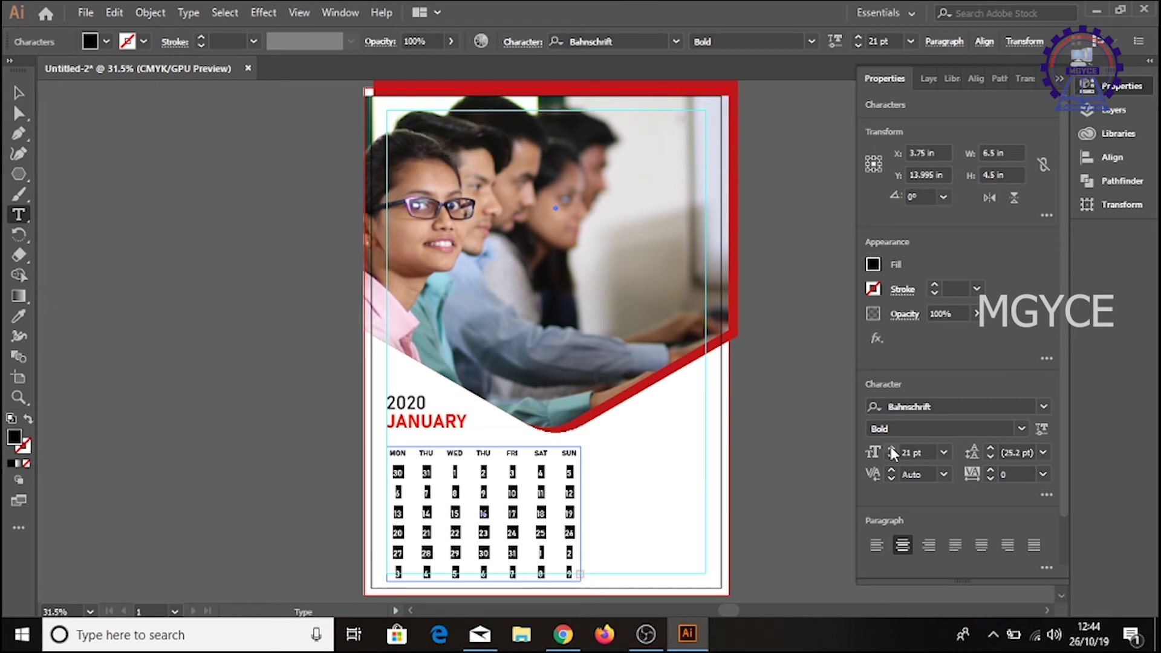
Colour the SUN weekday heading red
click(537, 449)
double_click(569, 452)
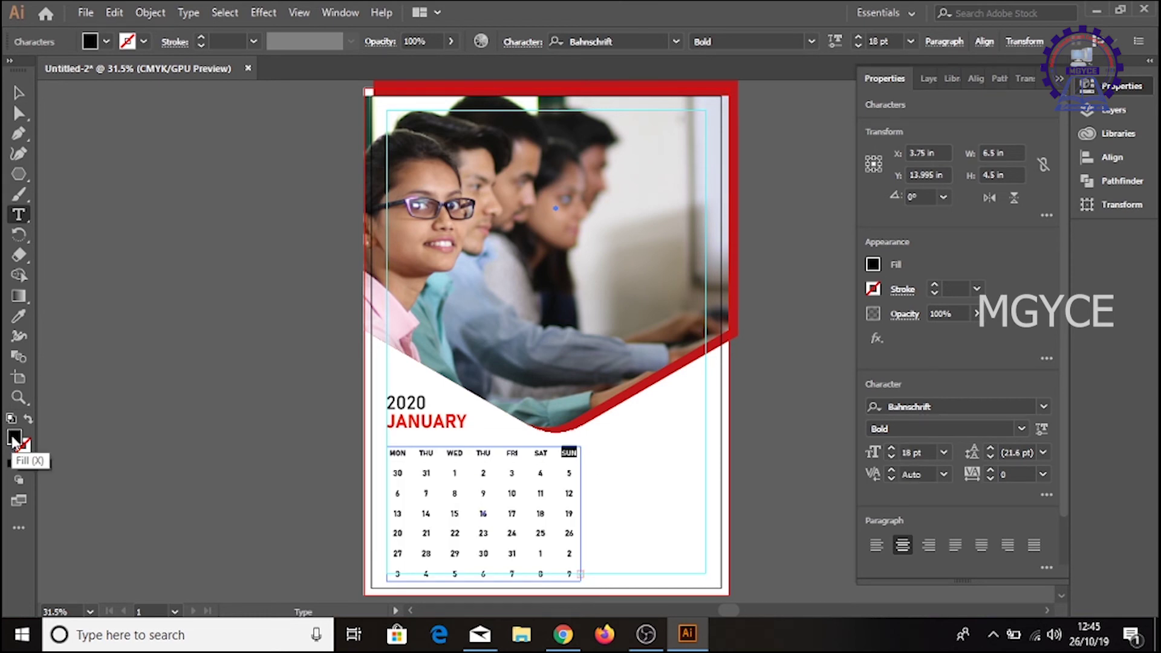
double_click(15, 438)
click(601, 209)
drag(615, 207, 615, 191)
click(569, 203)
click(572, 203)
click(719, 210)
Colour the Sunday dates 5 and 12 red, using magenta 100% and yellow 100% for the 5
mouse_move(564, 473)
mouse_down()
mouse_move(573, 492)
mouse_move(570, 474)
mouse_up()
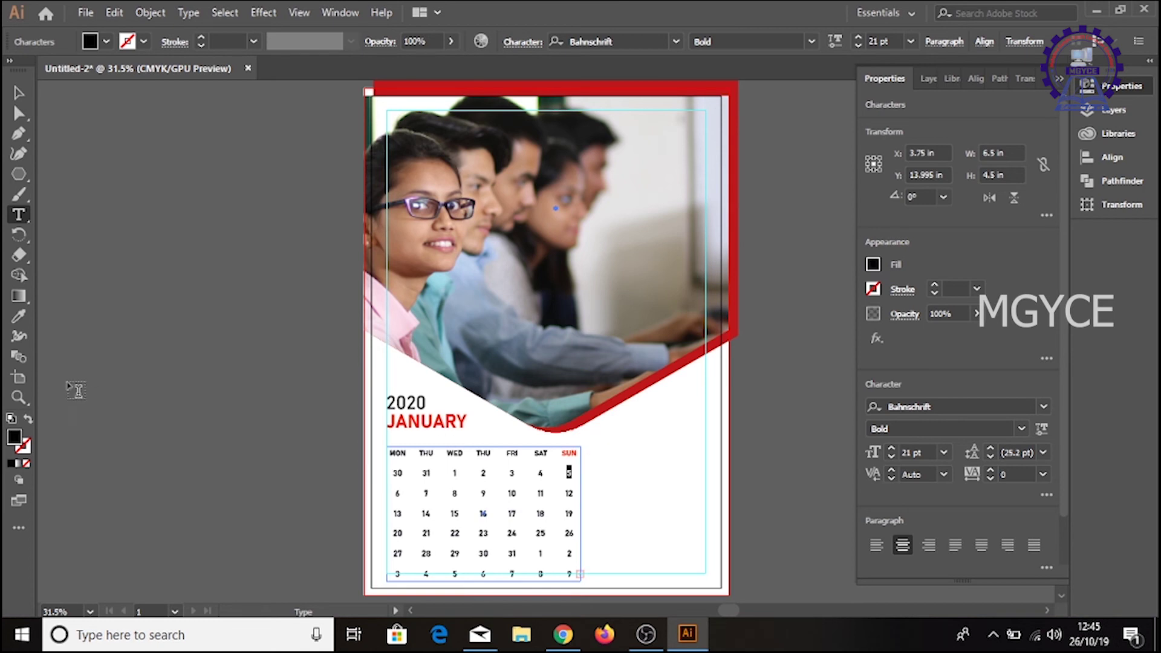
click(18, 316)
click(873, 264)
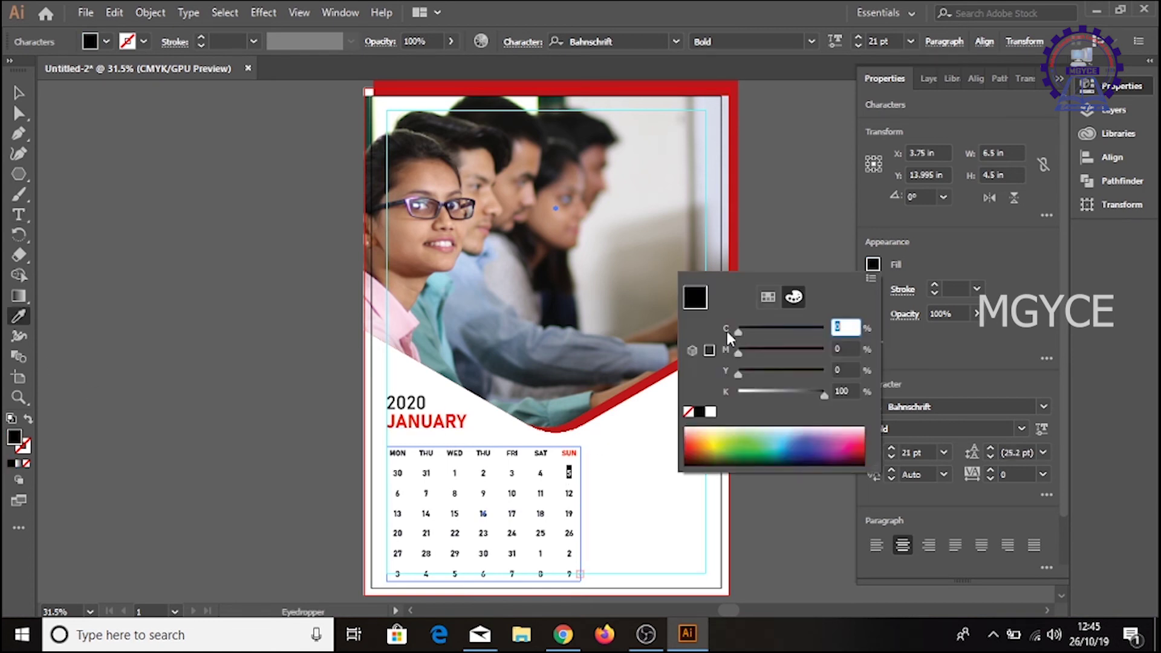
click(686, 445)
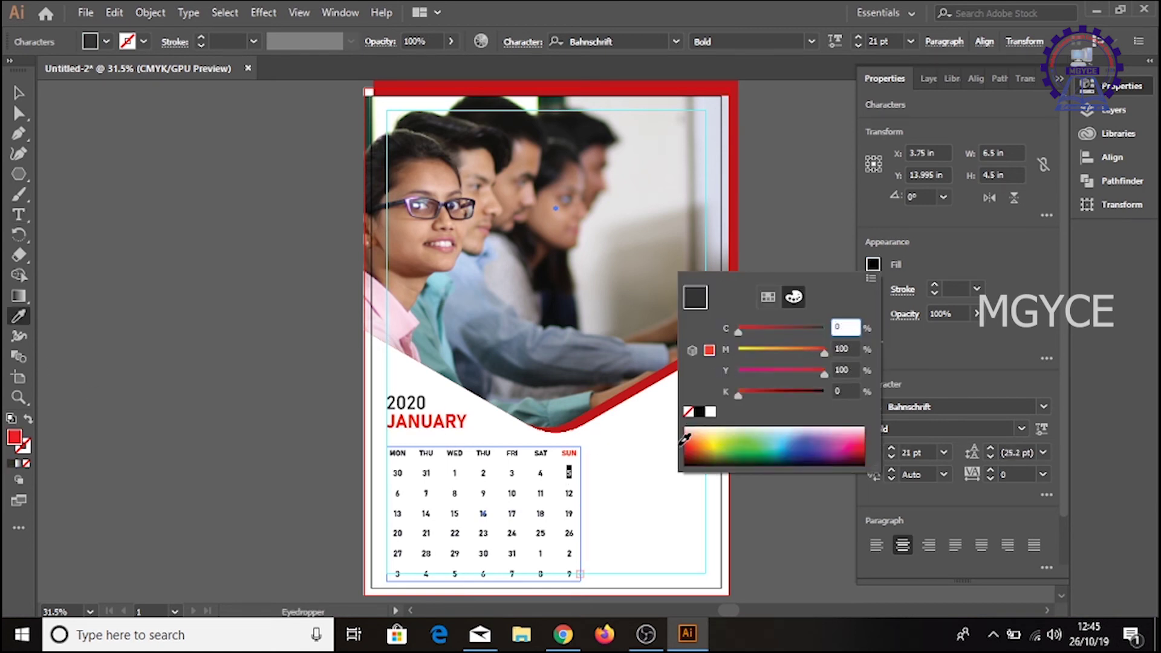
key(Escape)
key(t)
key(Down)
key(shift+Left)
key(shift+Left)
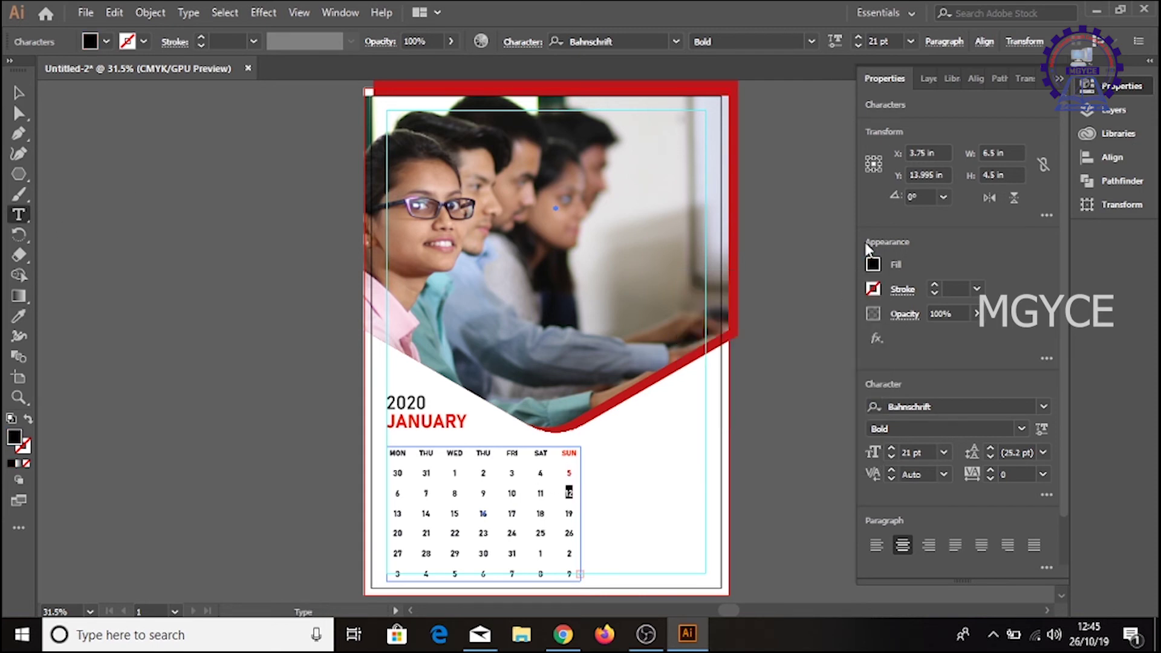
click(872, 266)
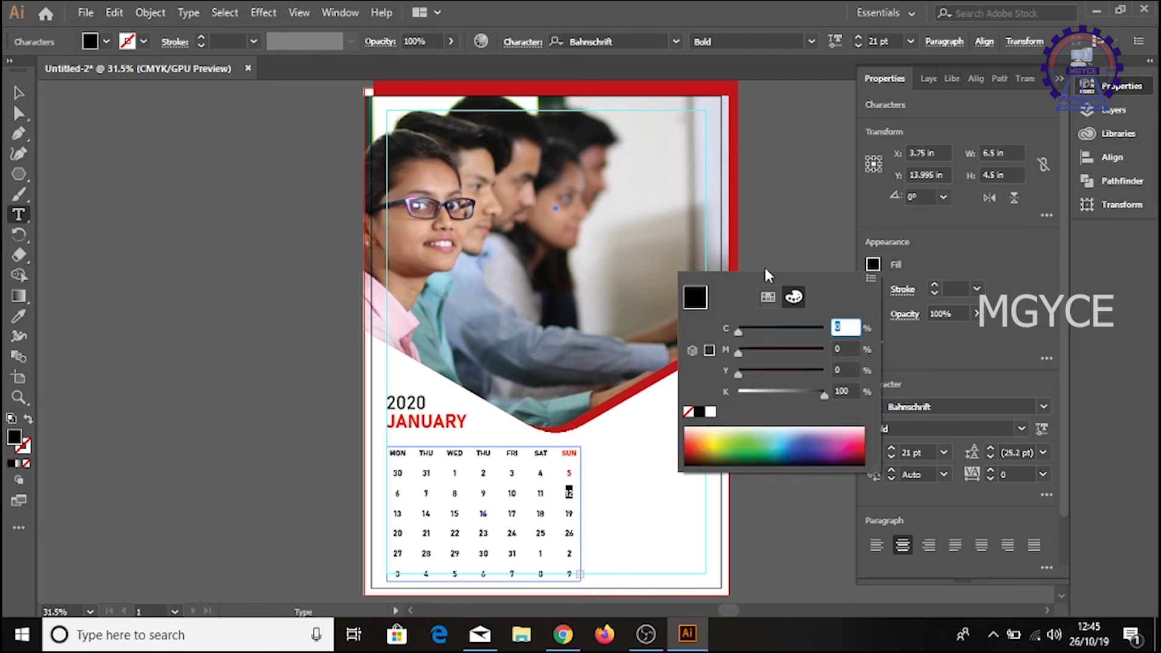
click(873, 264)
click(692, 442)
Give the Sunday dates 19 and 26 the same red fill
click(572, 514)
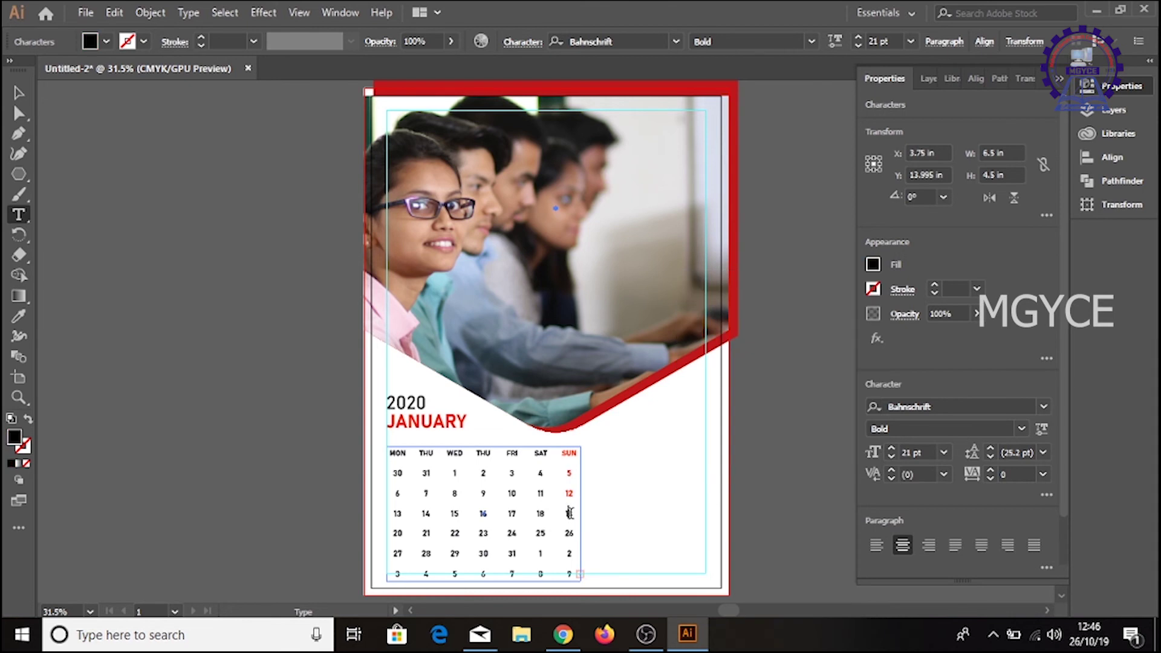
click(873, 265)
click(692, 442)
key(Down)
key(shift+Left)
key(shift+Left)
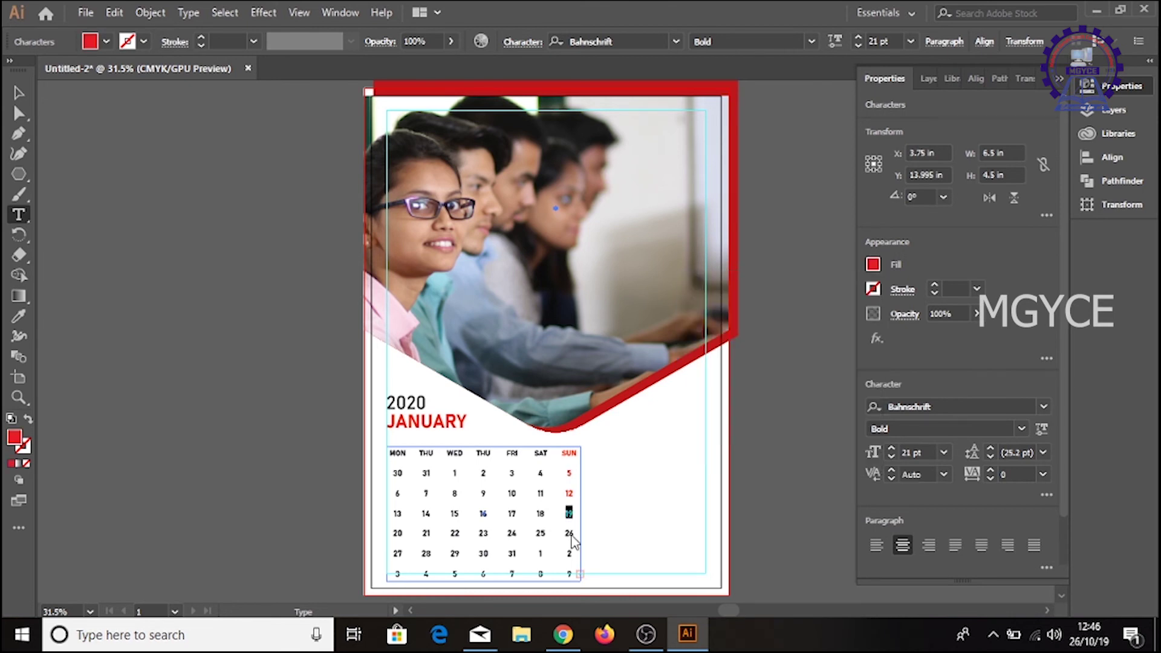
click(873, 265)
click(691, 442)
Apply the red fill to the last two Sunday dates, 2 and 9, and finish editing the text
key(Down)
key(shift+Left)
key(shift+Left)
click(873, 264)
click(689, 443)
click(690, 443)
key(Down)
key(shift+Left)
key(shift+Left)
click(873, 264)
click(692, 442)
key(Escape)
key(Escape)
Draw a horizontal line segment beneath the weekday headings across the full width of the calendar grid
key(ctrl+plus)
click(526, 332)
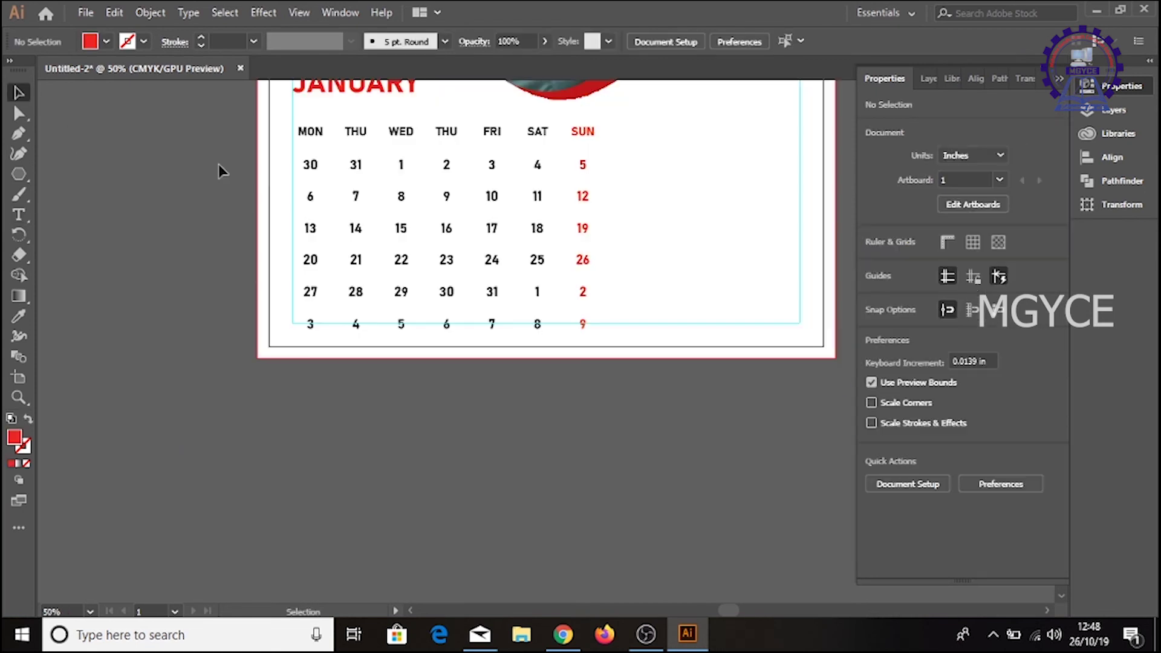
click(19, 133)
click(19, 153)
drag(22, 176, 90, 254)
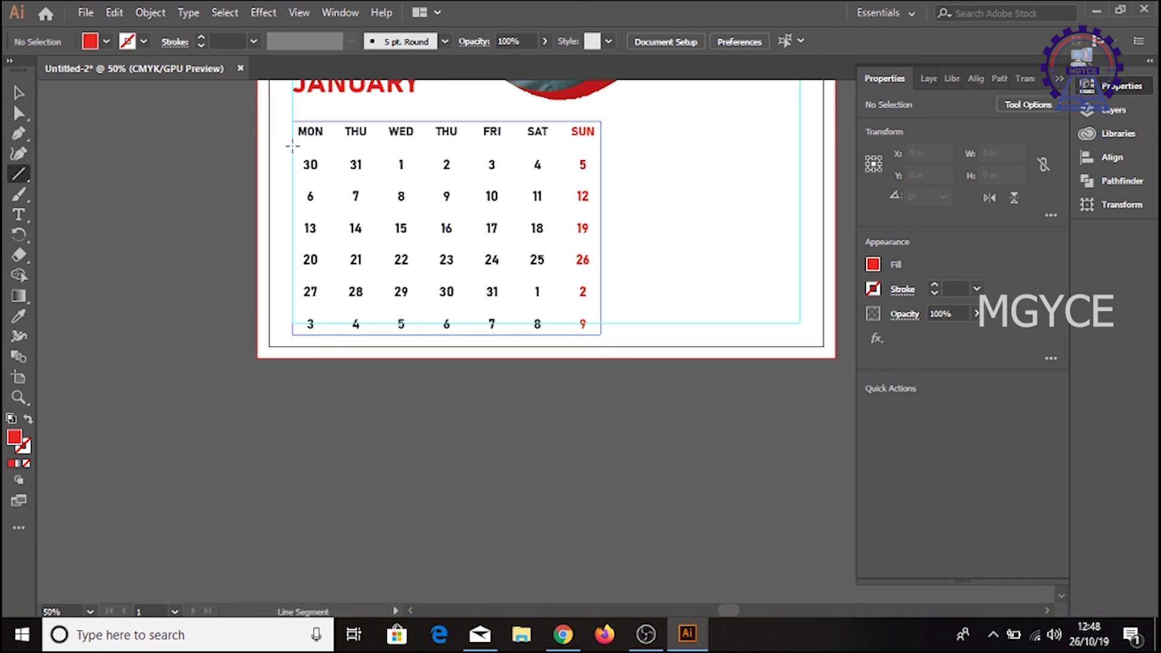
drag(292, 146, 599, 145)
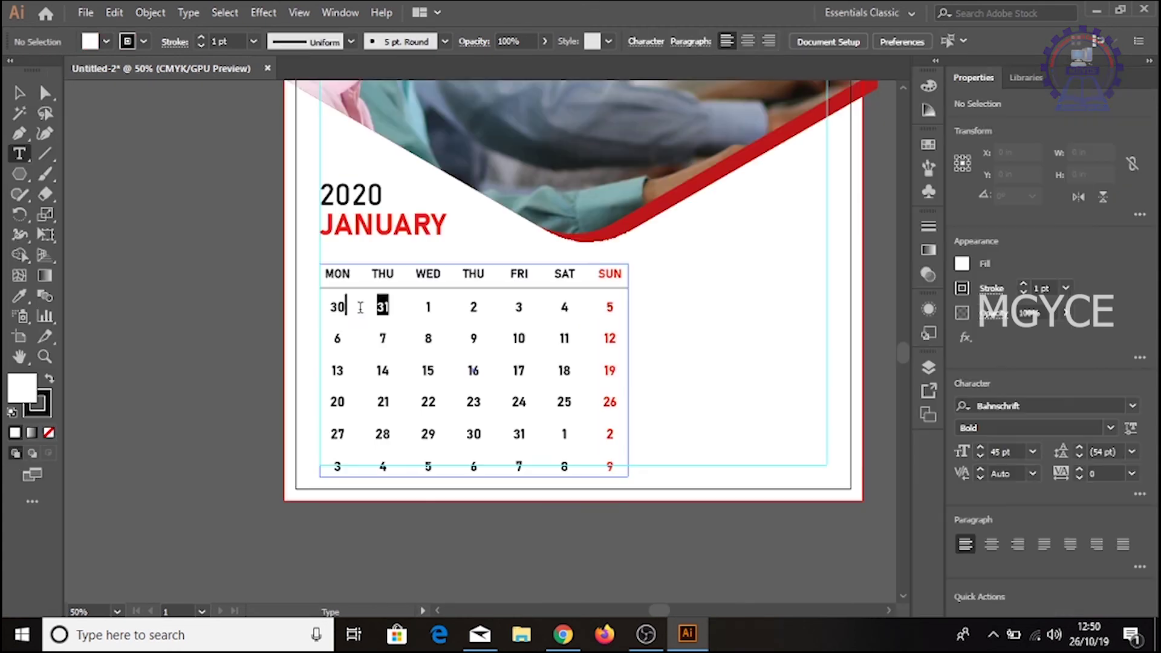
Set the opacity of the previous month's dates, 30 and 31, to 15% and deselect the text
drag(361, 307, 326, 309)
click(423, 41)
text(1)
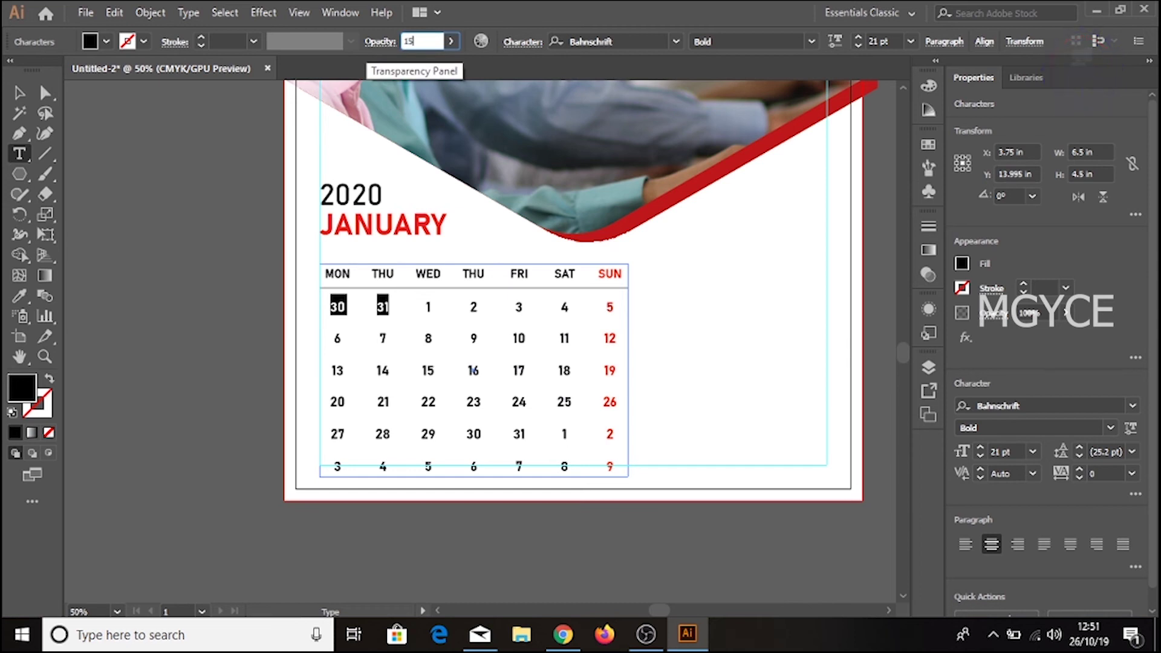
text(5)
key(Return)
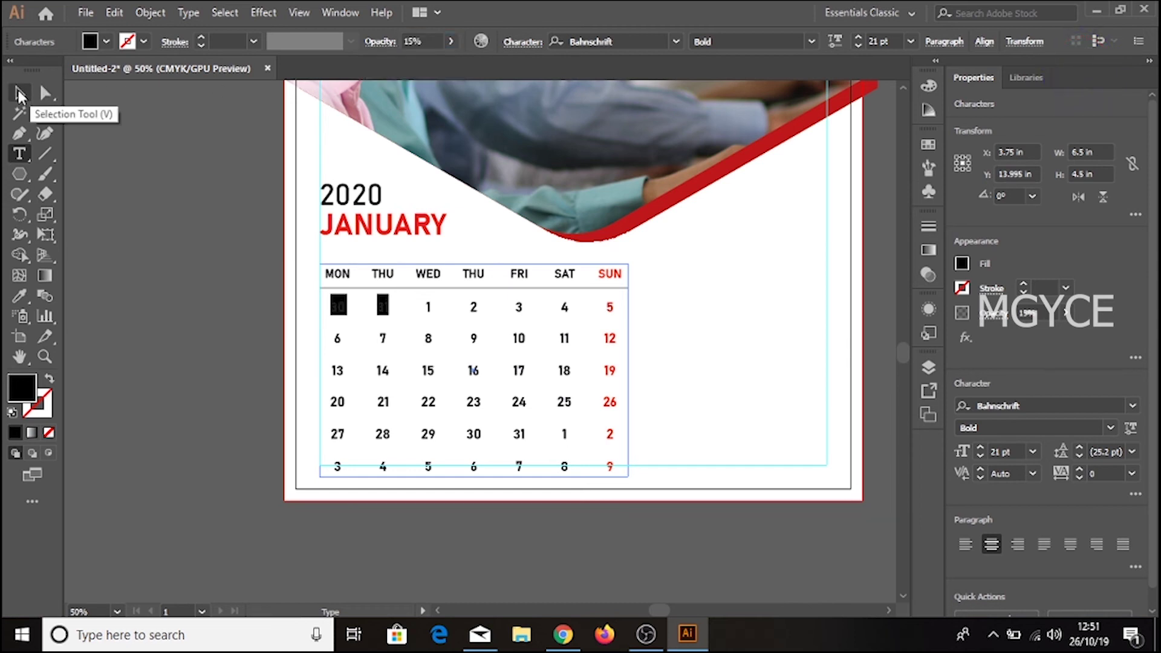
click(20, 95)
click(133, 178)
Set the opacity of the next month's dates, 1 through 9, to 15% and deselect the text
key(t)
drag(558, 433, 629, 472)
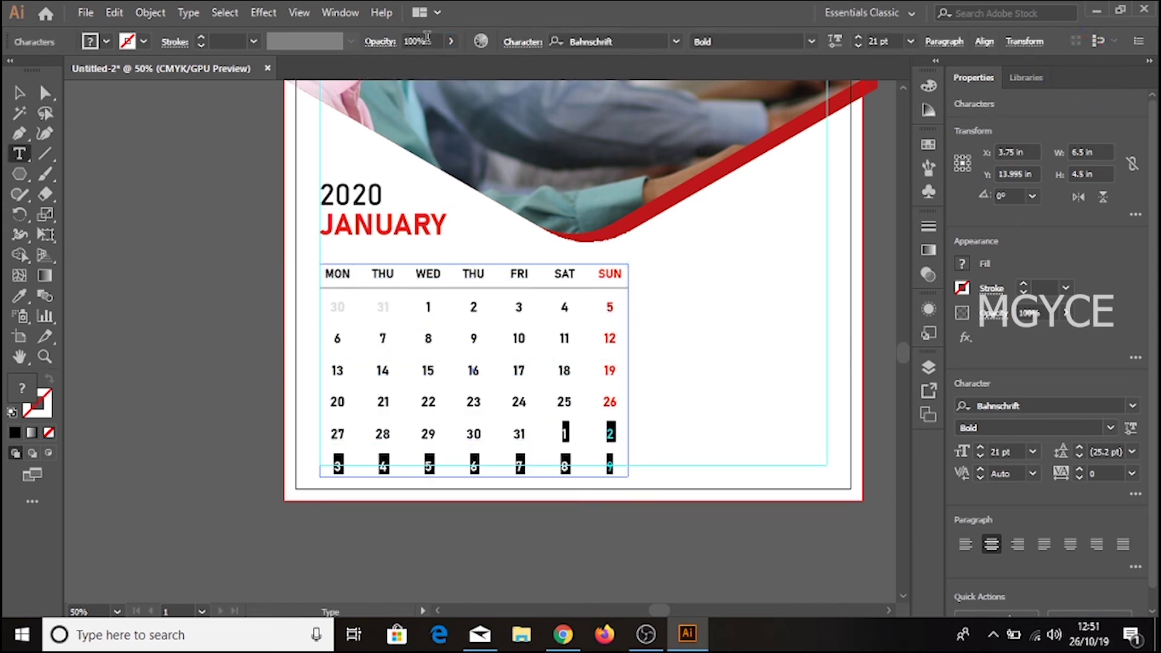
click(424, 41)
text(15)
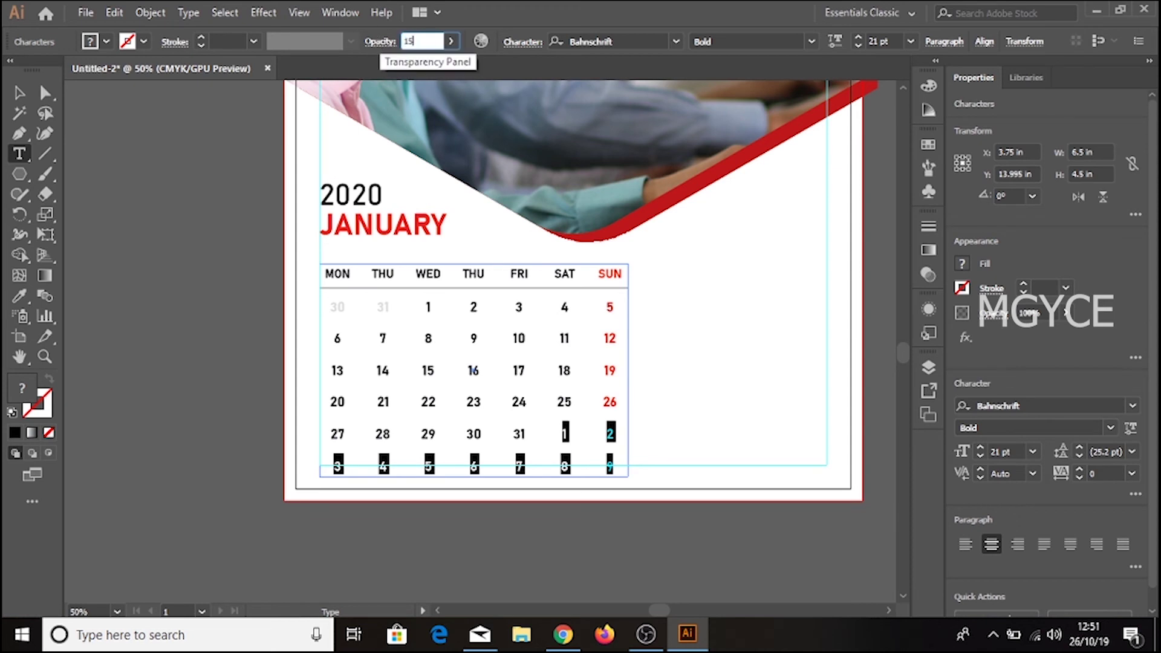
key(Return)
click(20, 95)
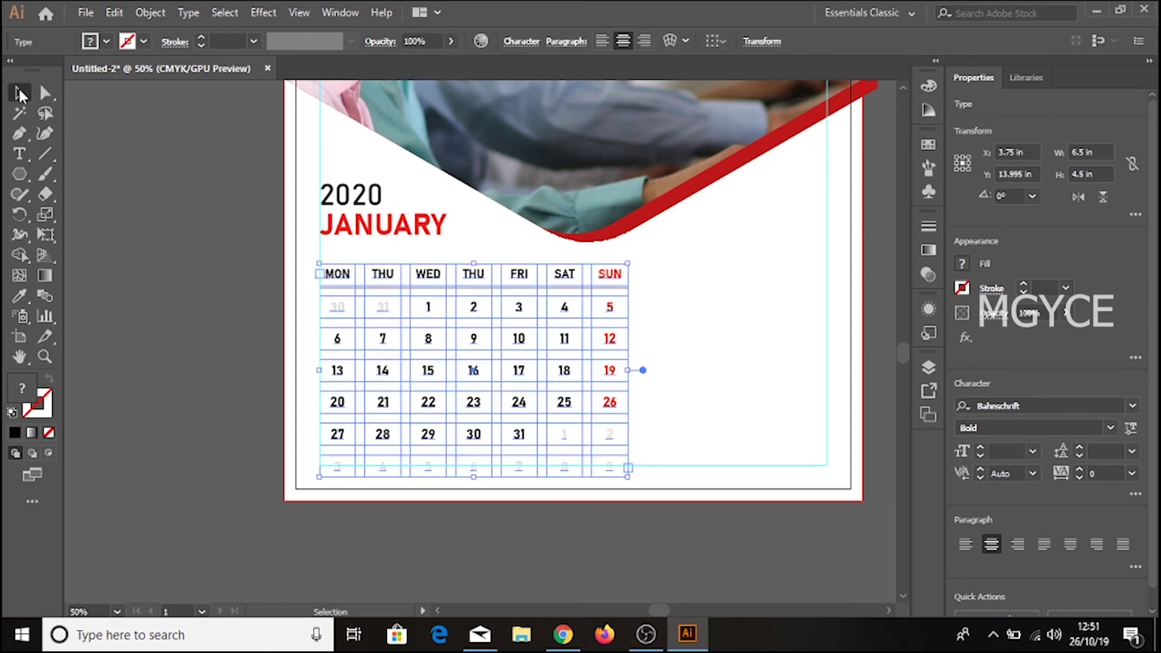
click(746, 531)
Duplicate the JANUARY heading into the blank area below the photo's red border and set the copy's font size to 15 pt
click(432, 222)
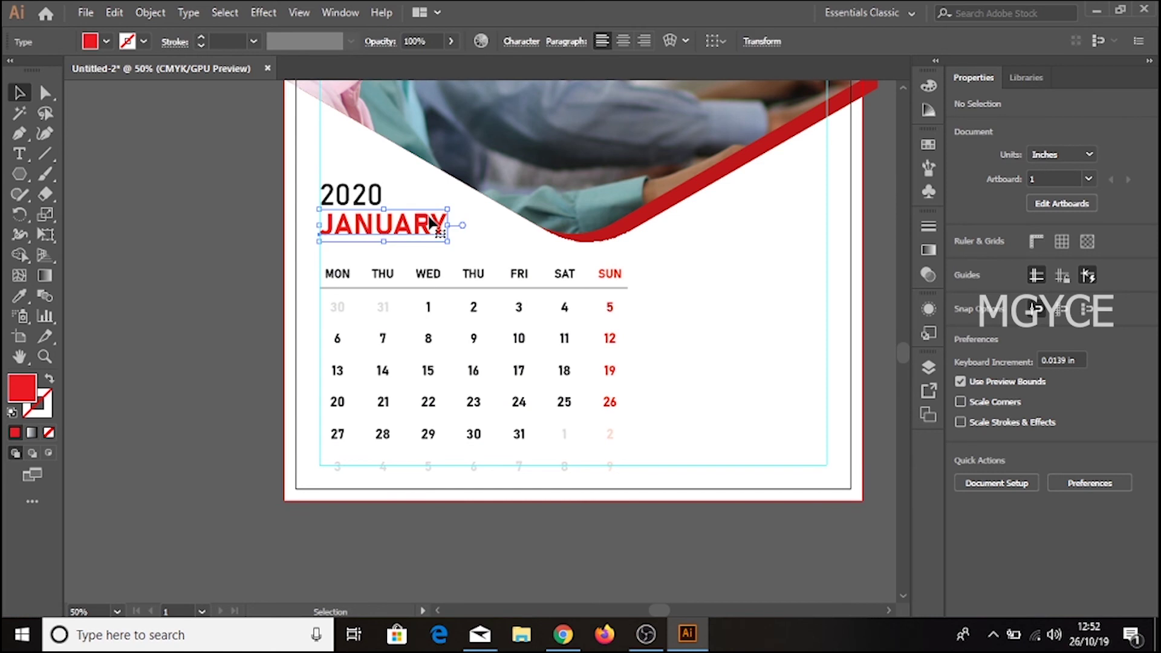
drag(432, 222, 761, 227)
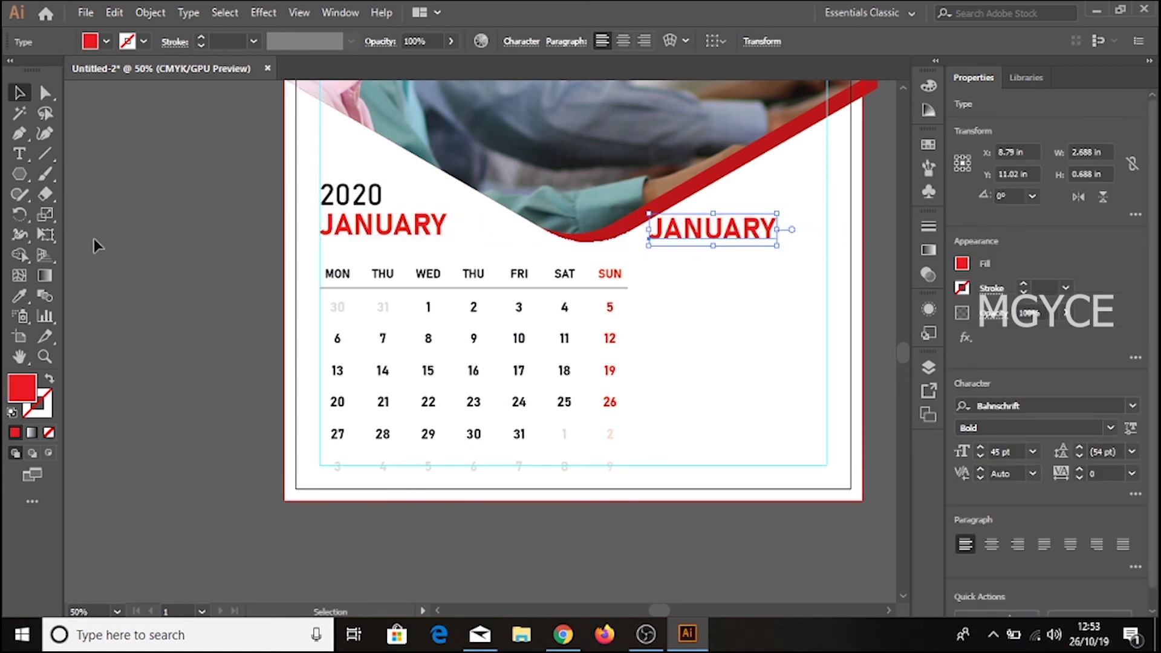
click(20, 153)
click(695, 227)
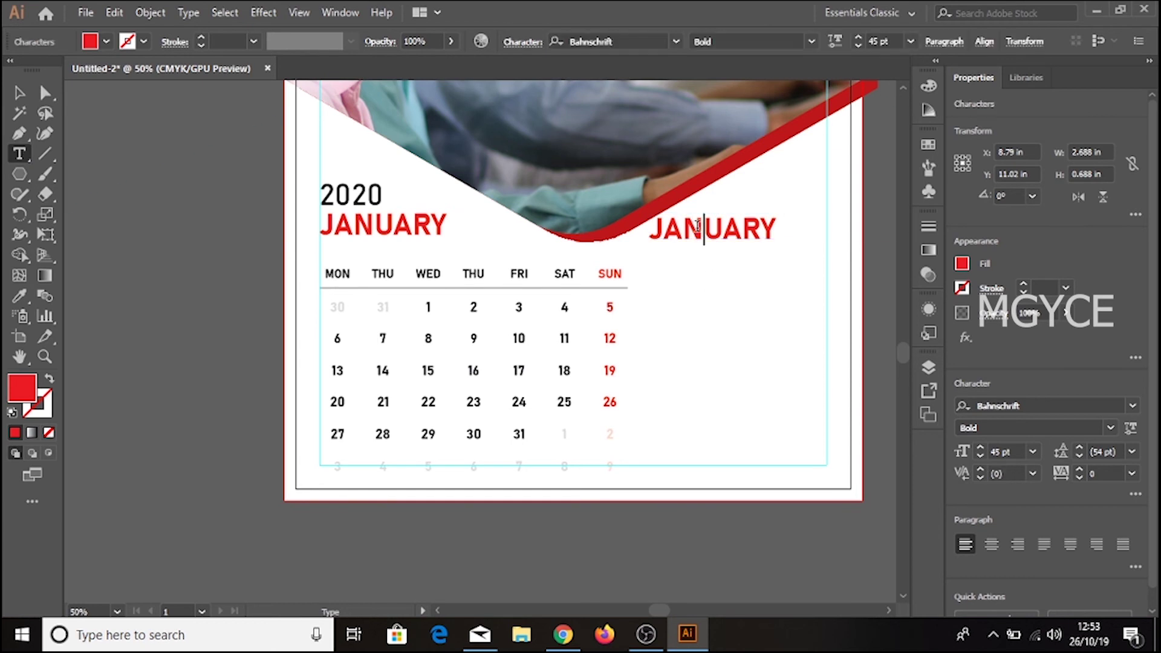
double_click(697, 225)
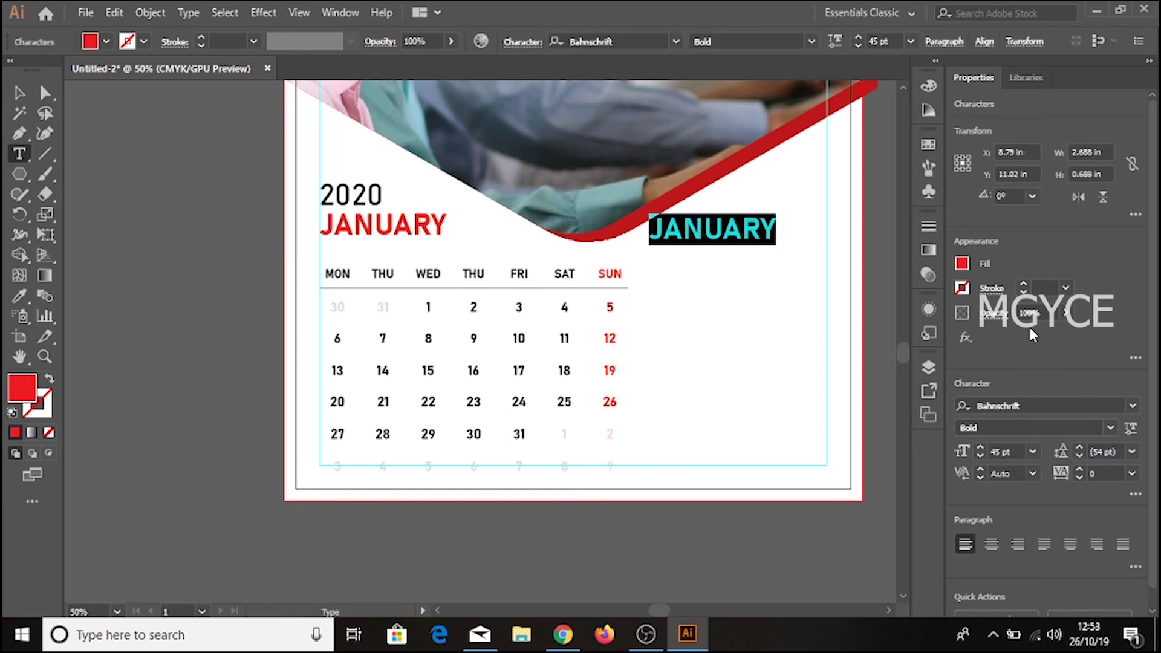
click(1007, 452)
text(15)
key(Return)
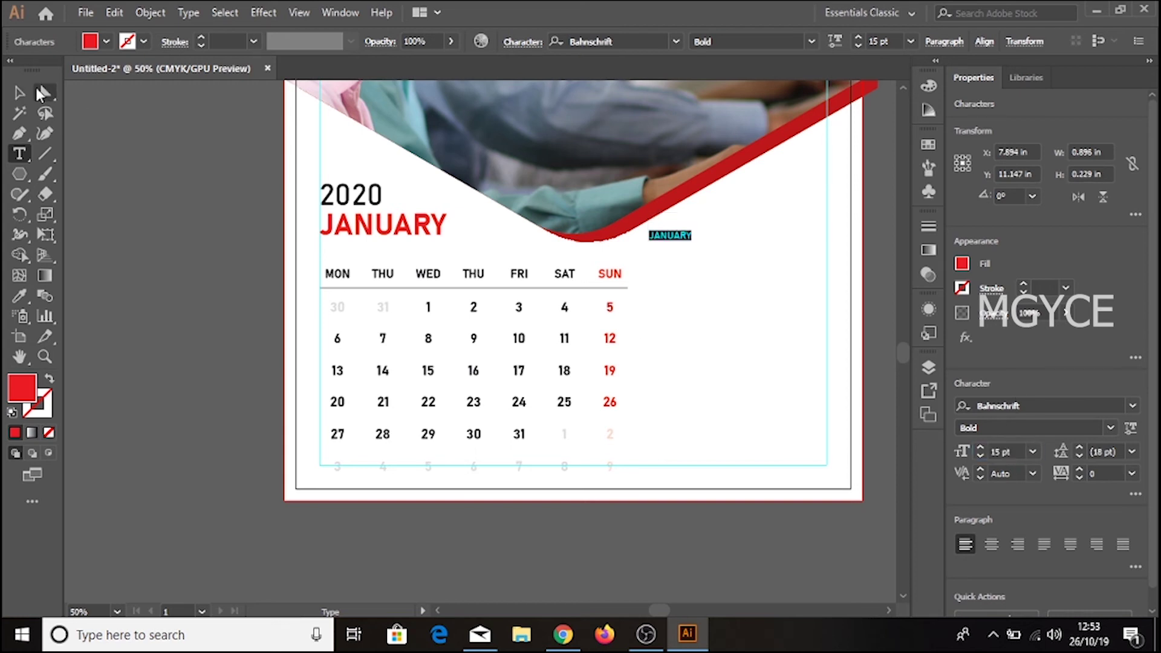
Line up the small JANUARY copy with the large heading, then shift it horizontally to the blank area at about X 8.27 in
click(19, 94)
drag(670, 238, 452, 234)
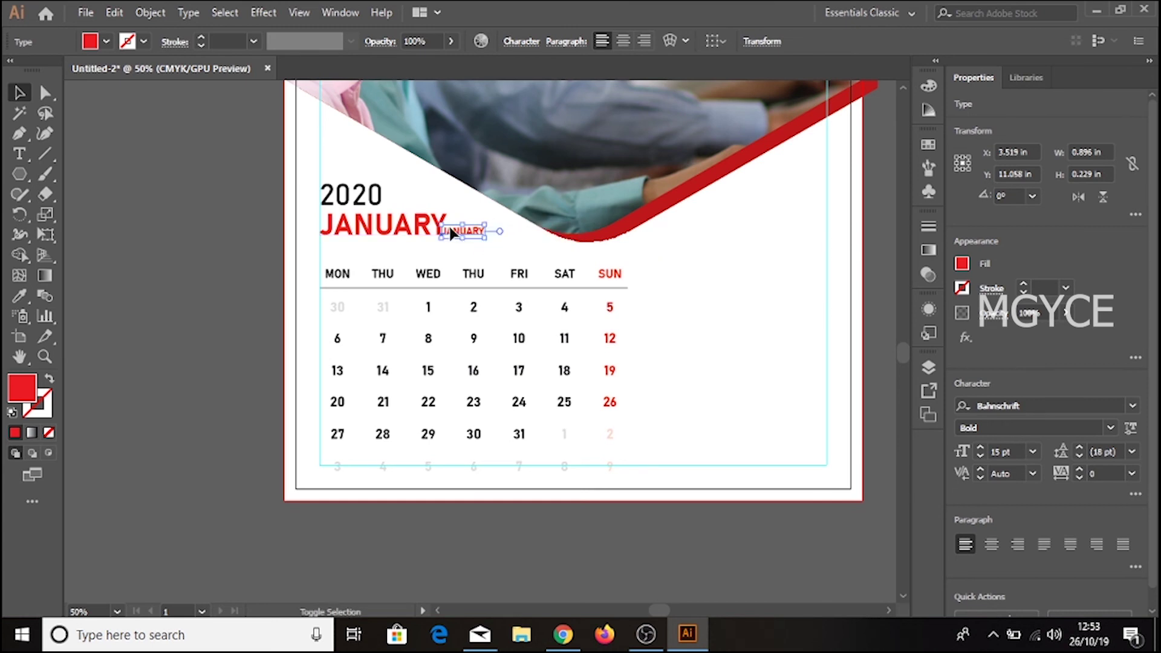
click(480, 246)
click(478, 230)
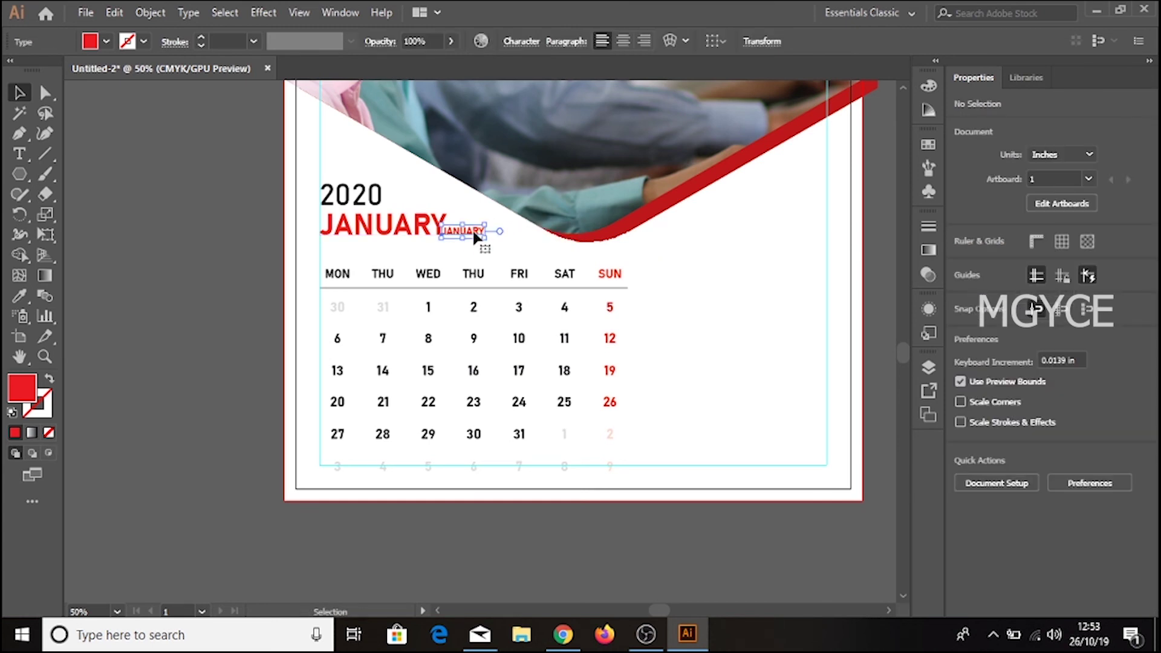
click(487, 245)
drag(482, 235, 708, 251)
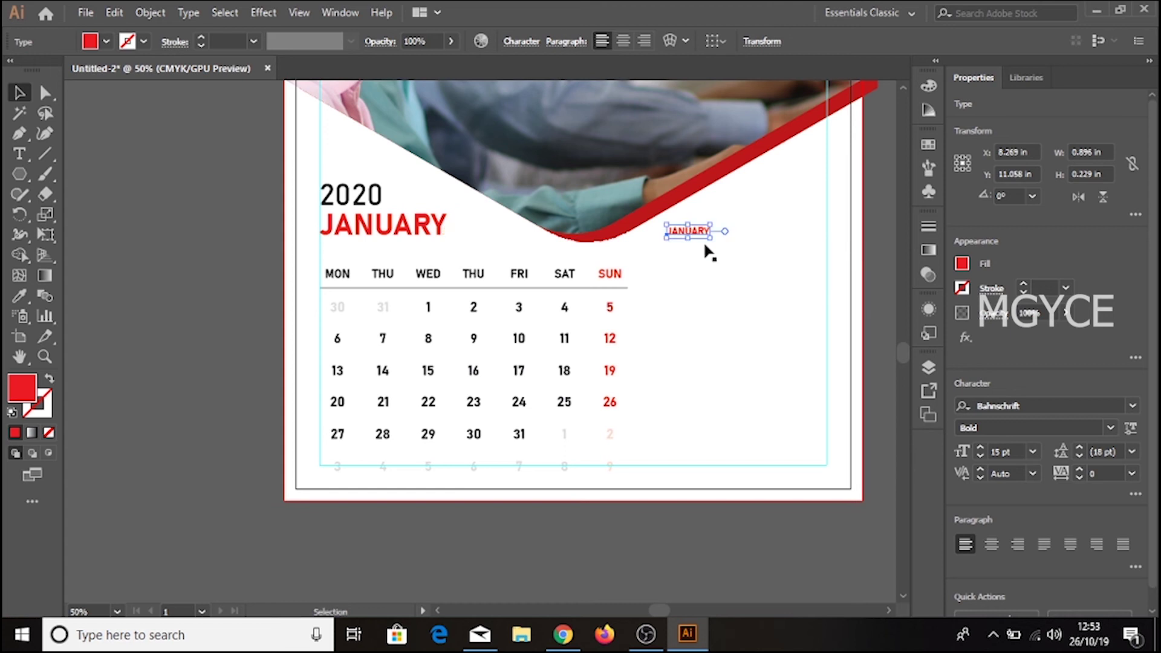
Replace the small copy's text with NOTE and set its font style to SemiBold
double_click(691, 227)
text(NO)
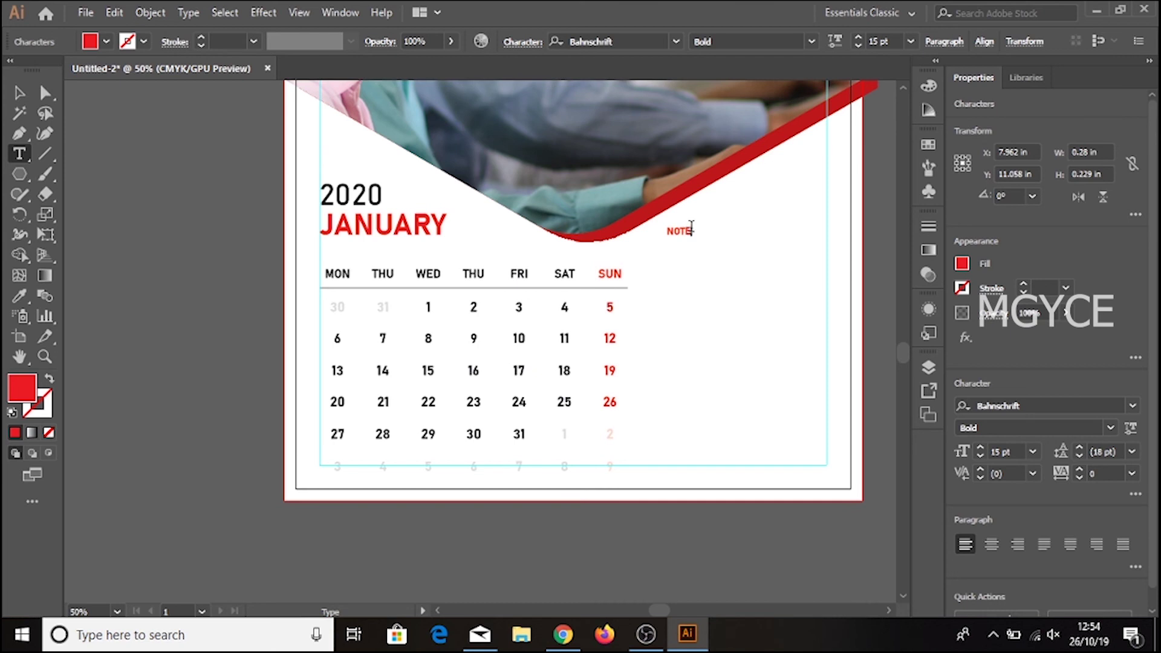
text(TE)
double_click(692, 227)
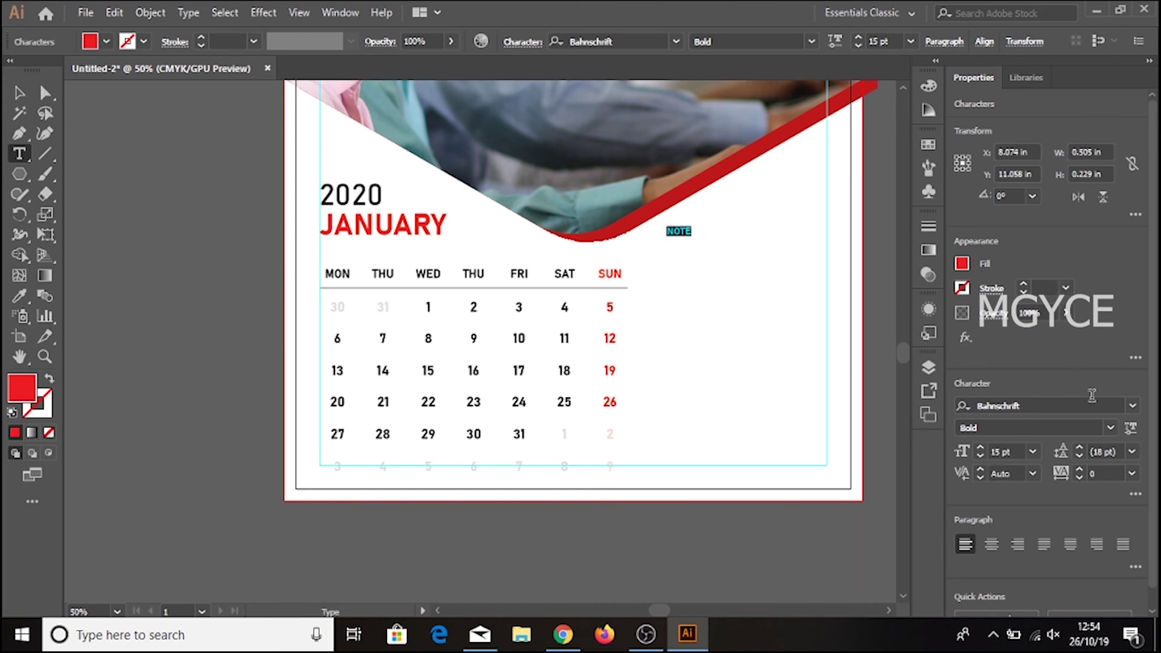
click(1110, 427)
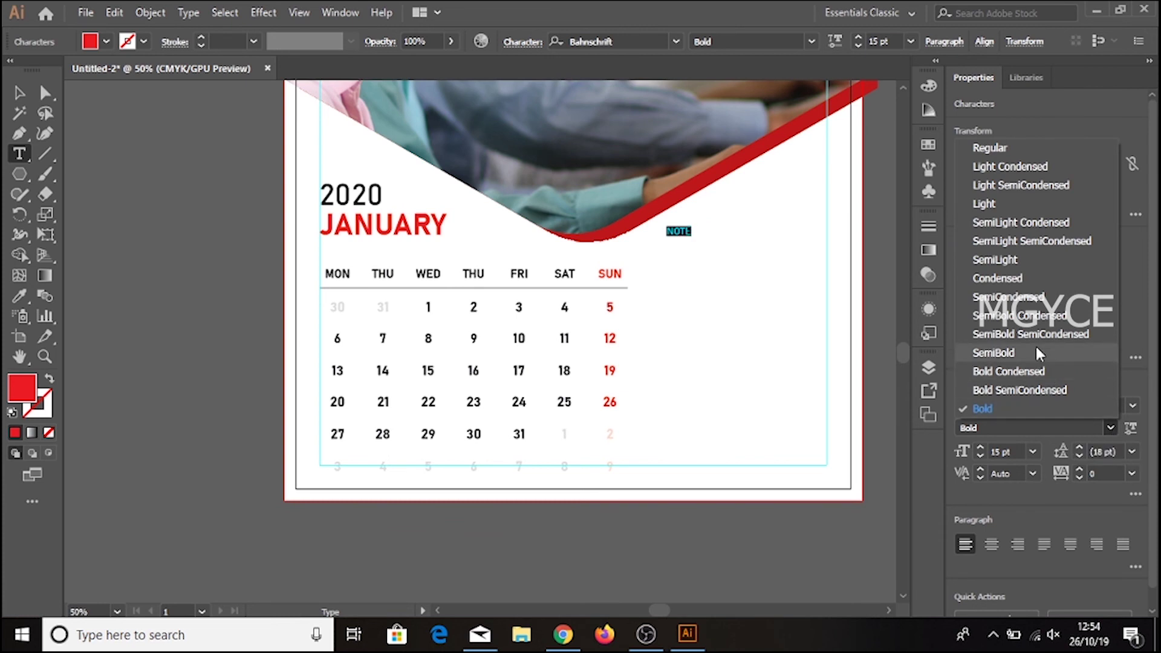
click(994, 353)
key(Escape)
Draw a horizontal line about 3.48 in long beneath the NOTE label, ending at the margin guide
click(45, 153)
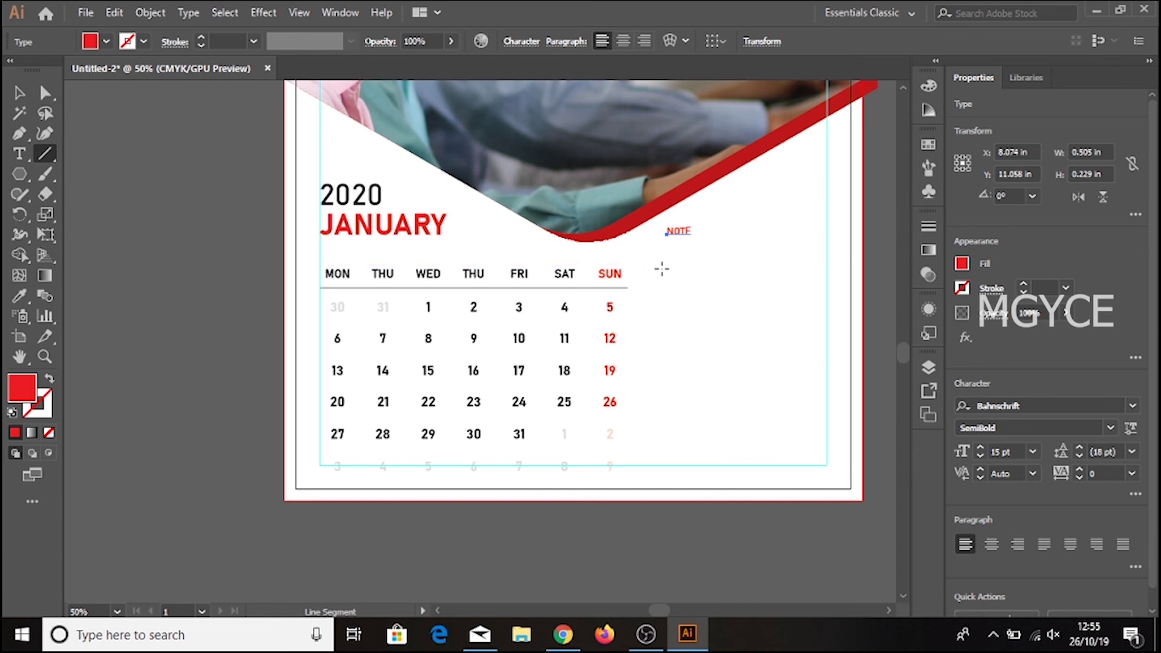
drag(661, 269, 827, 268)
key(v)
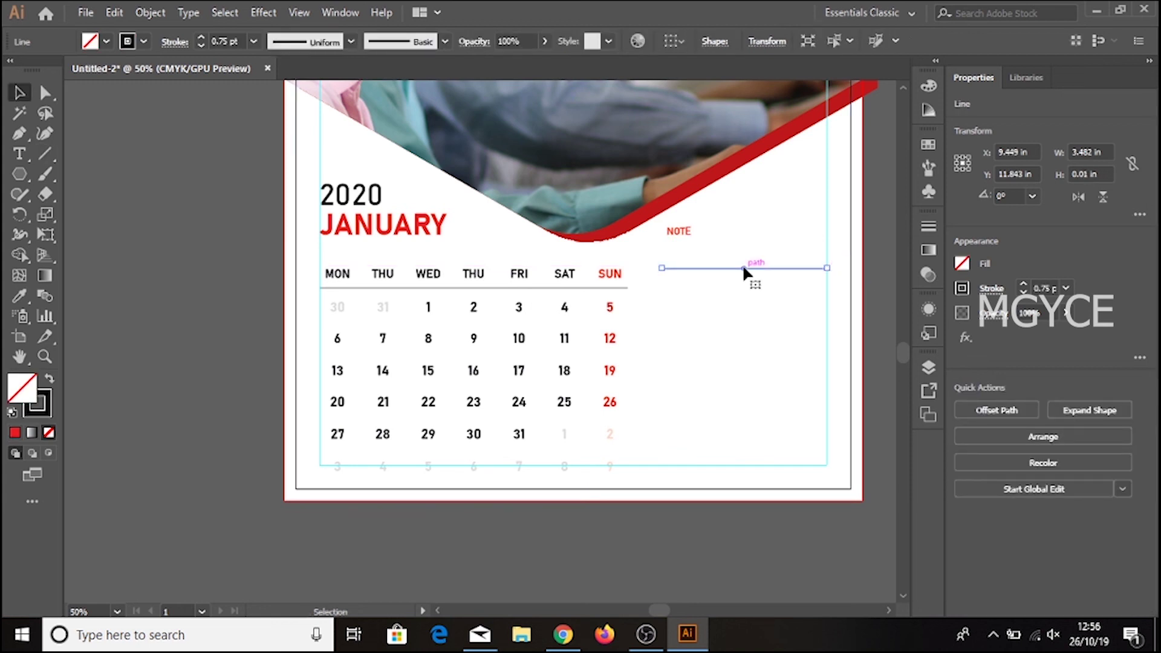
Copy the note line downward by about 0.55 in and repeat the copy to make four evenly spaced writing lines
drag(743, 268, 758, 270)
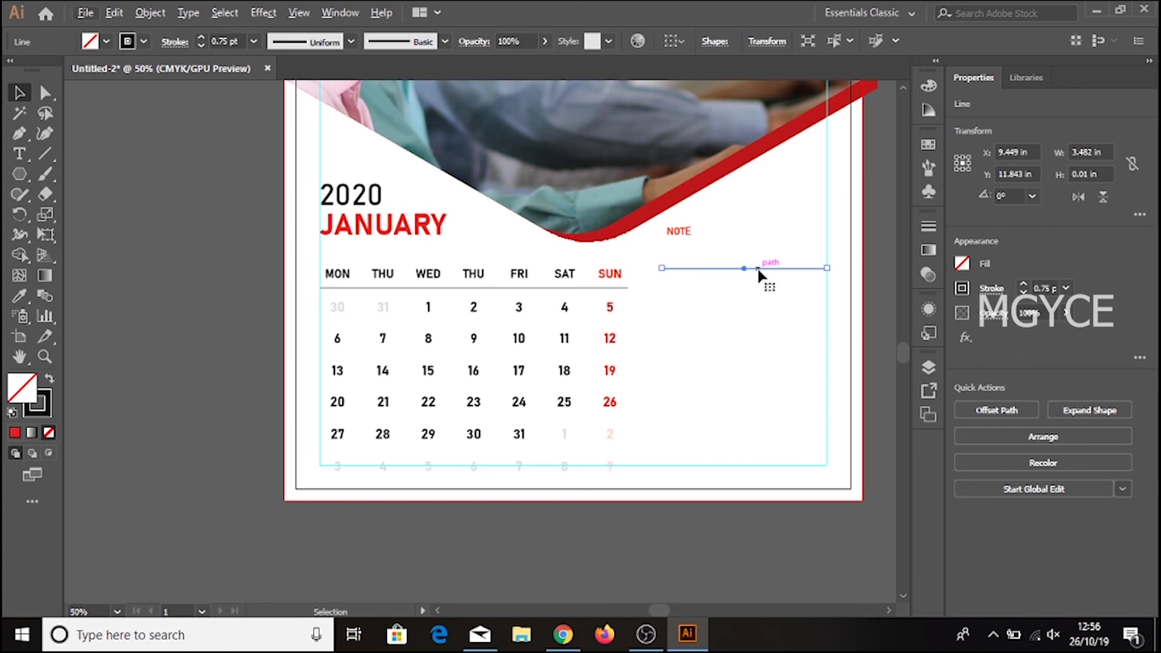
drag(759, 270, 760, 296)
key(ctrl+d)
key(ctrl+d)
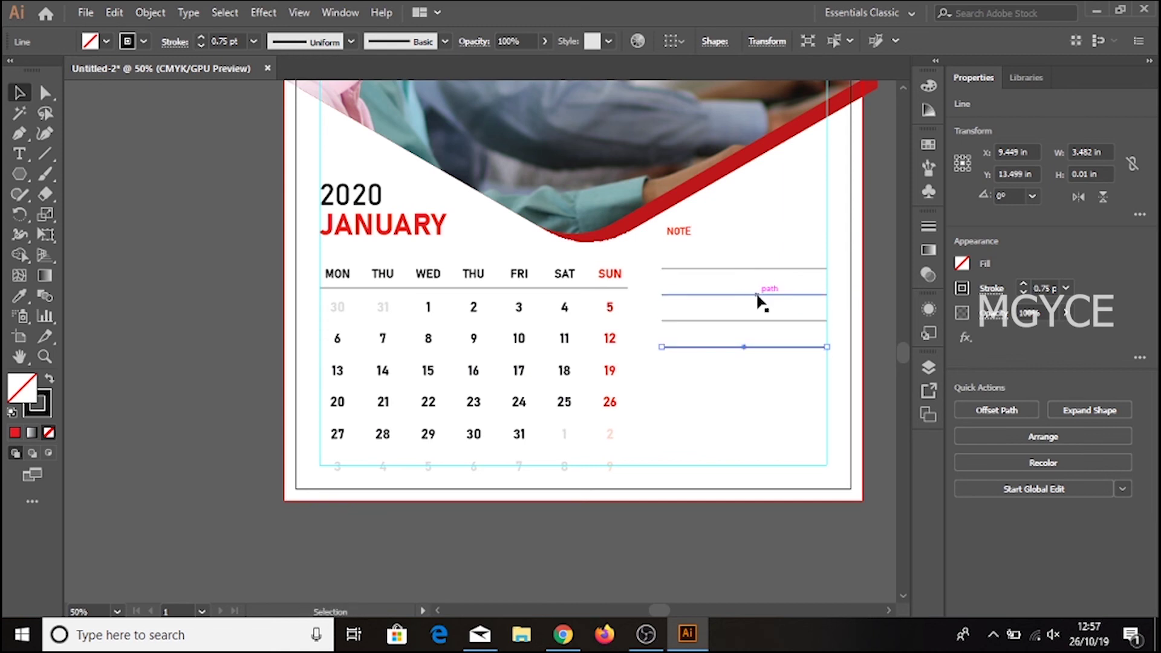
key(ctrl+a)
drag(681, 249, 682, 276)
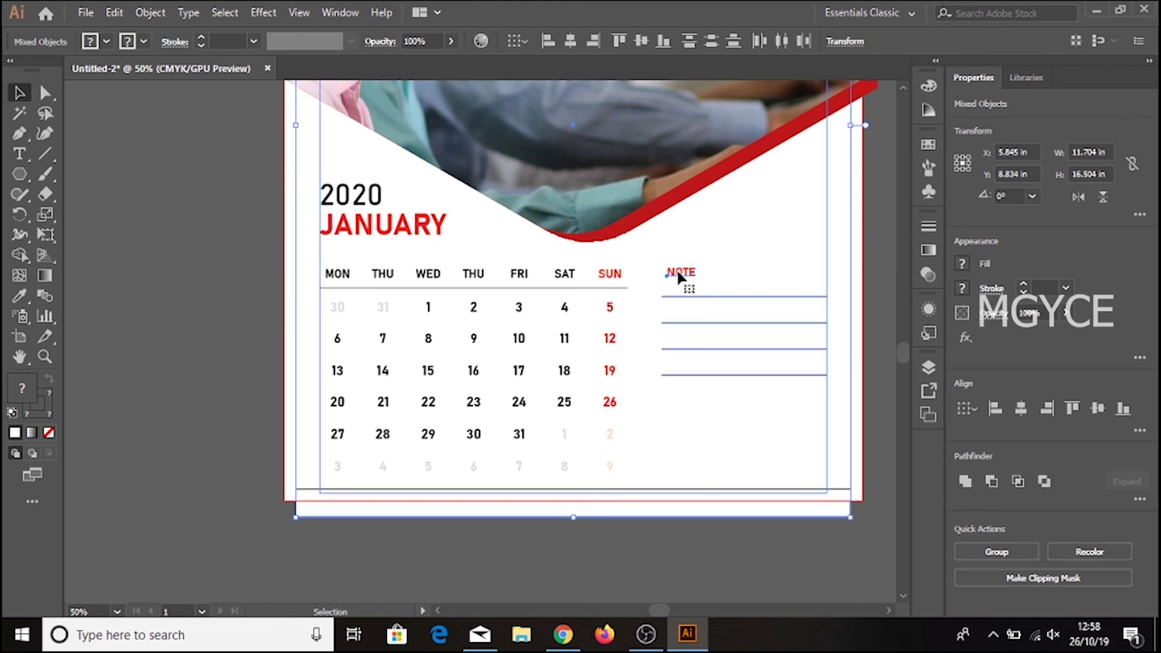
key(ctrl+z)
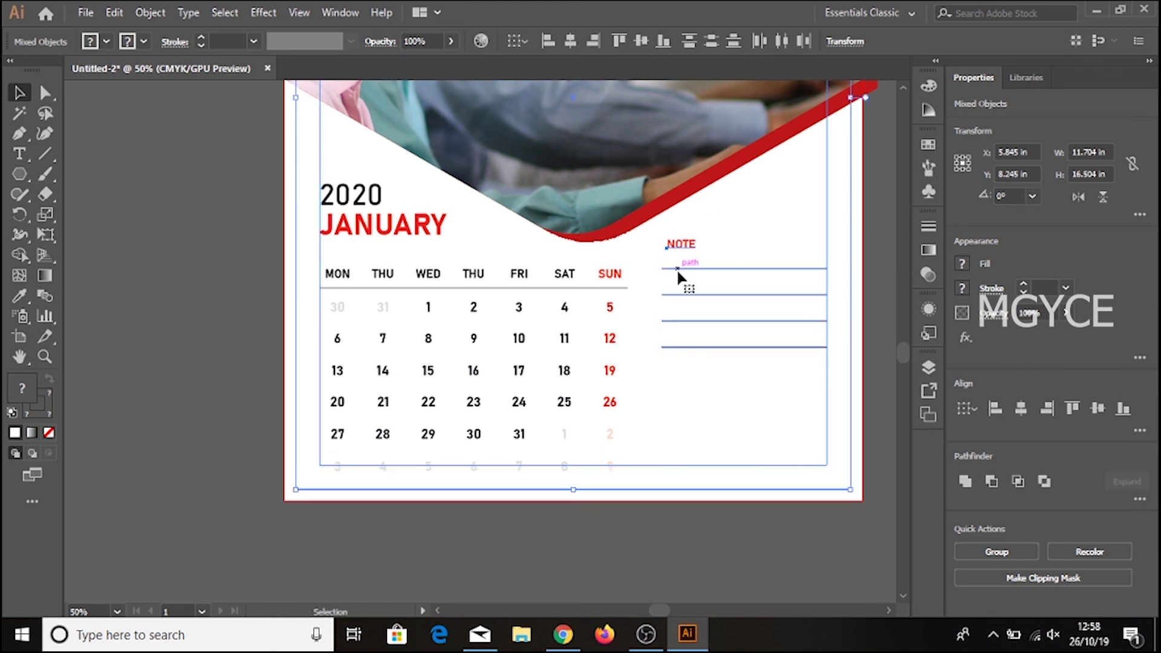
Move the NOTE label and its four writing lines down together by about 0.5 in and align their left edges
click(877, 284)
click(700, 270)
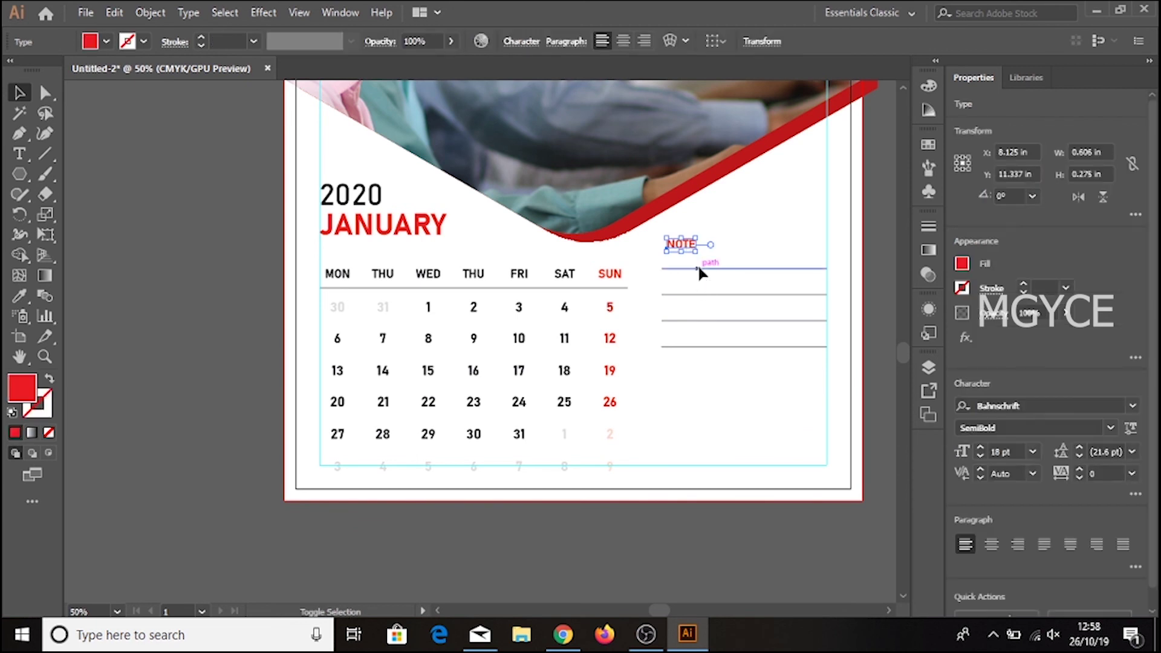
shift+click(699, 295)
shift+click(701, 322)
shift+click(698, 347)
drag(689, 253, 689, 272)
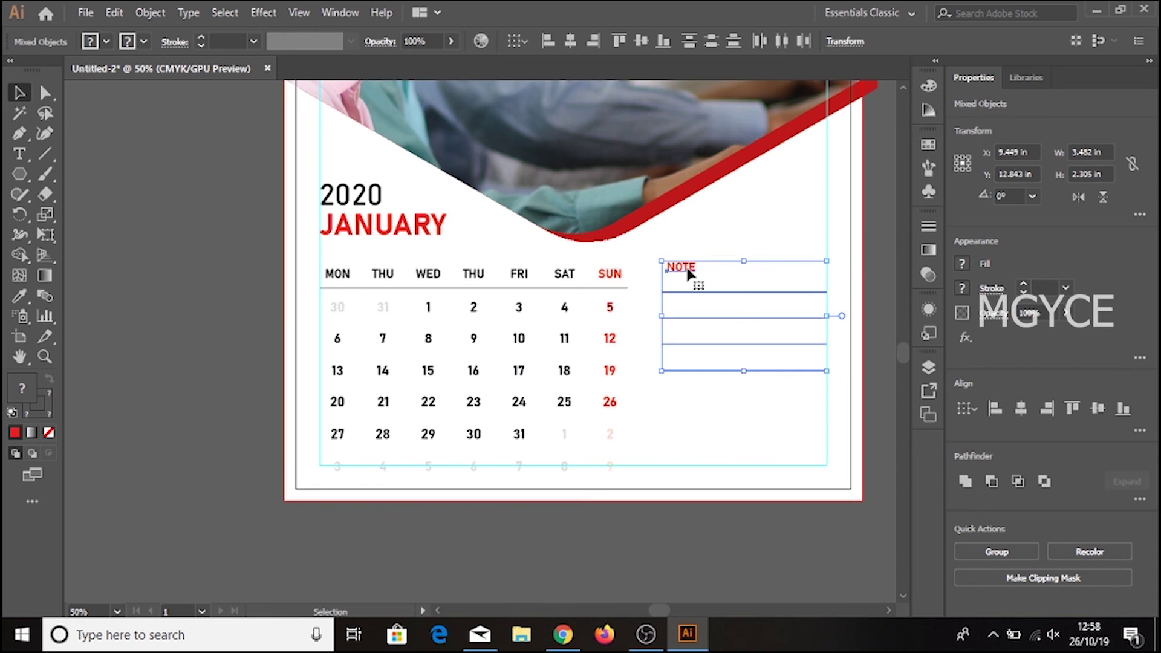
click(548, 41)
click(871, 197)
Set the NOTE label's font style to Light and its fill colour to black
click(685, 267)
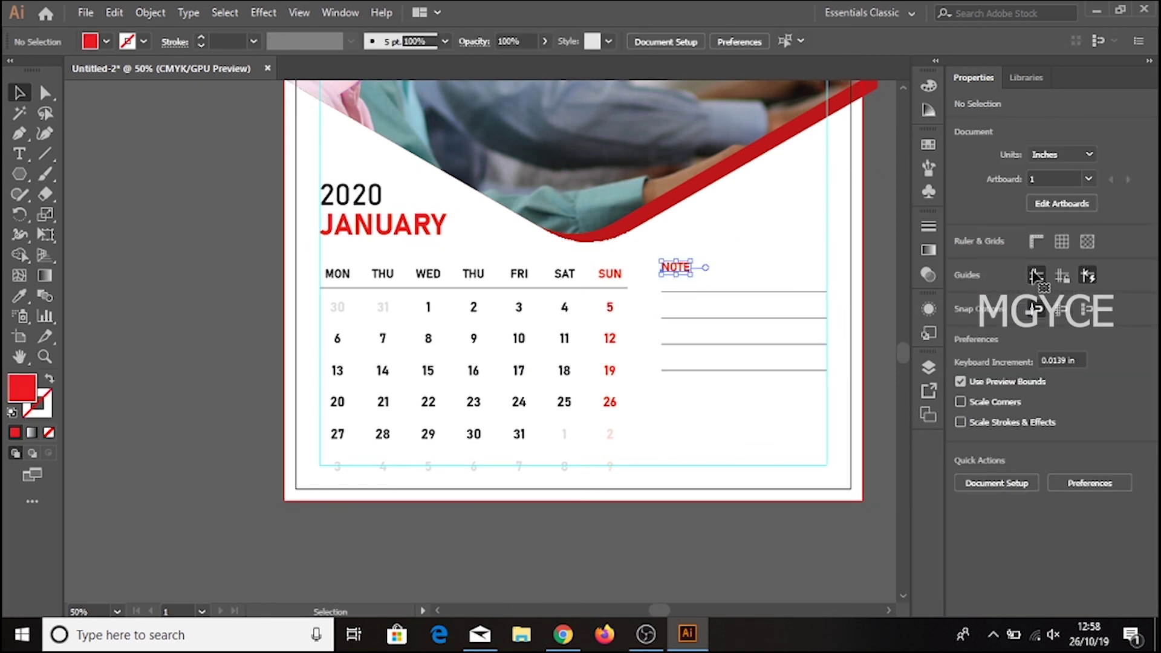
click(1110, 427)
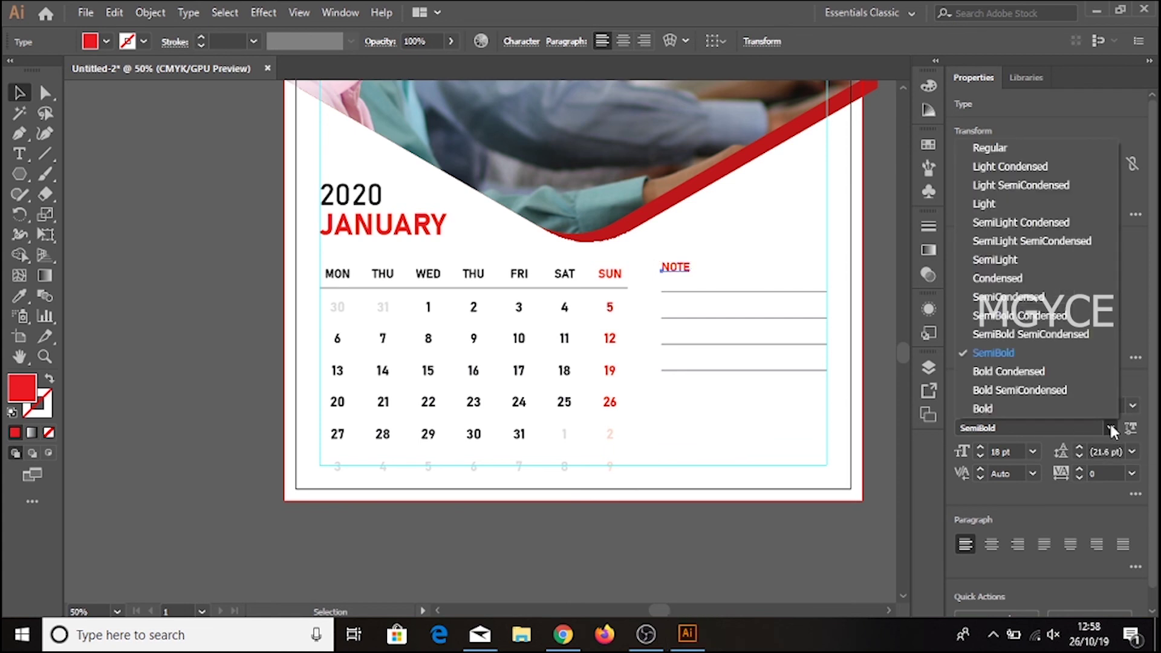
click(1013, 203)
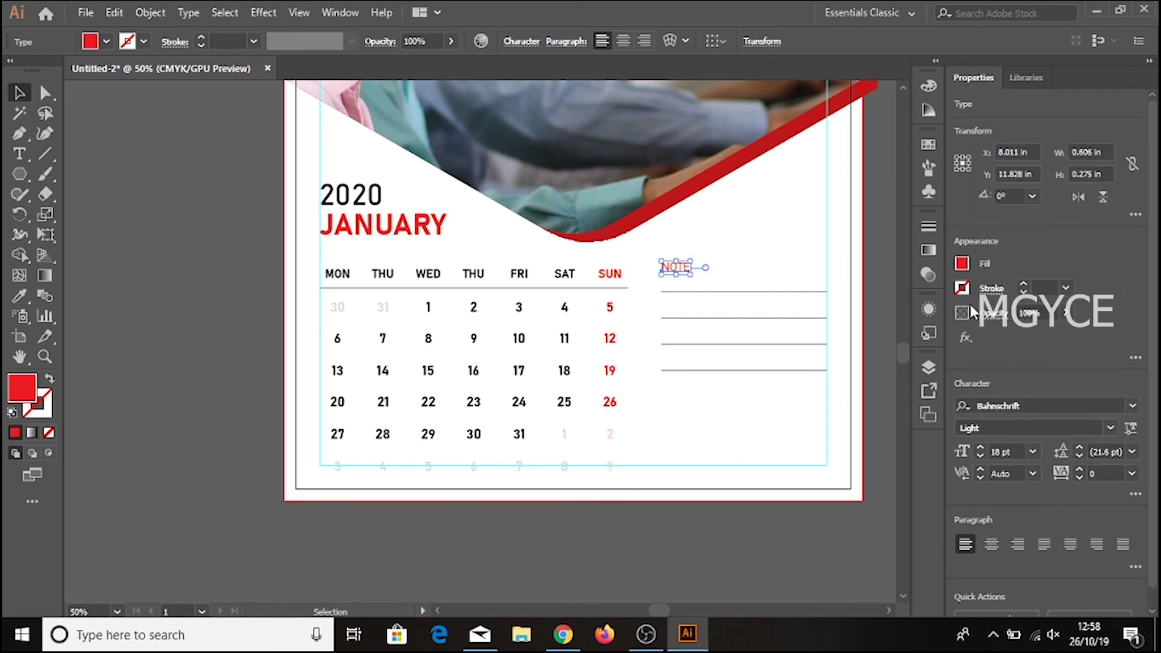
click(962, 266)
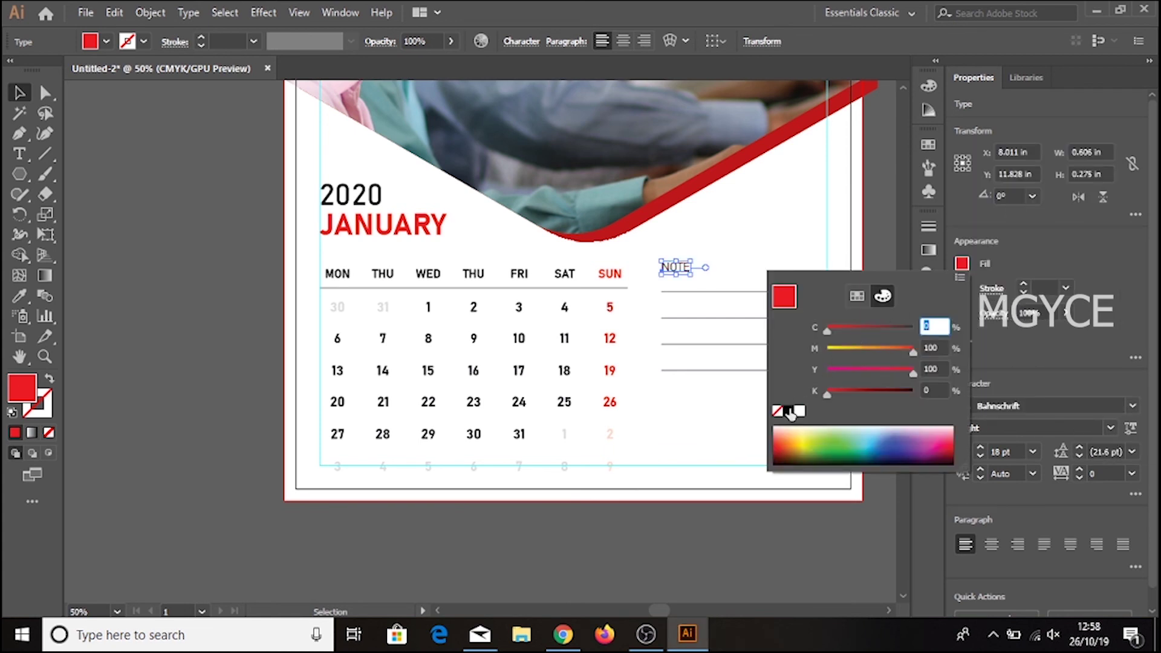
click(788, 412)
key(Escape)
click(168, 162)
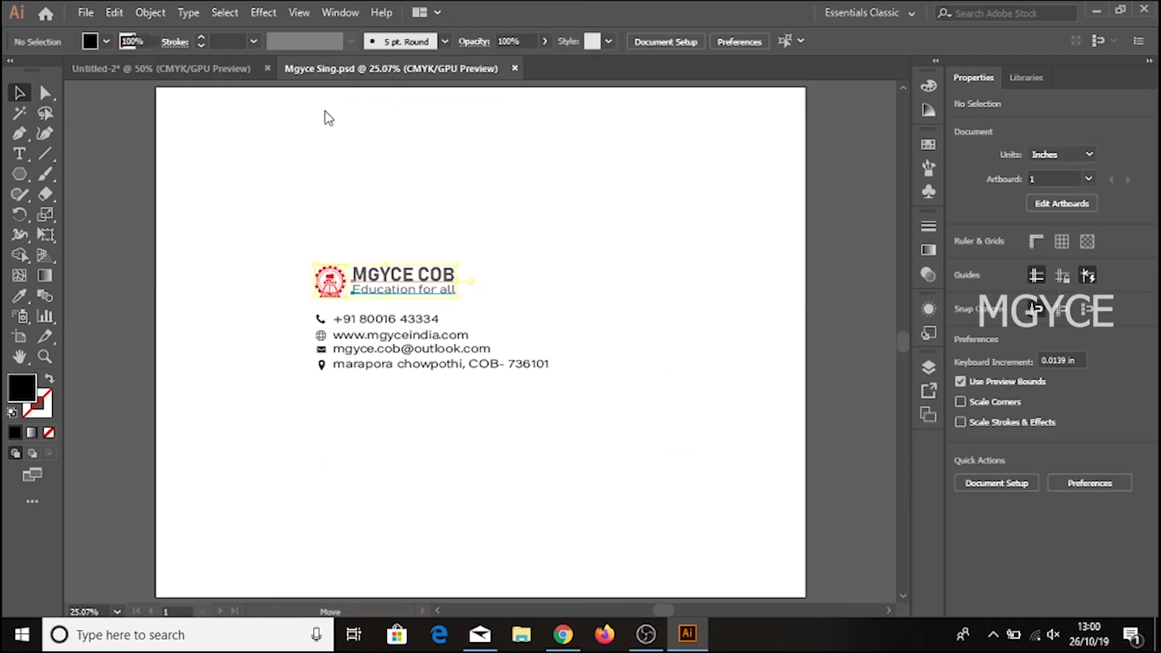
Bring the MGYCE COB logo and contact details from Mgyce Sing.psd into the calendar beneath the writing lines, scaled to about 3.82 in wide
drag(293, 242, 575, 436)
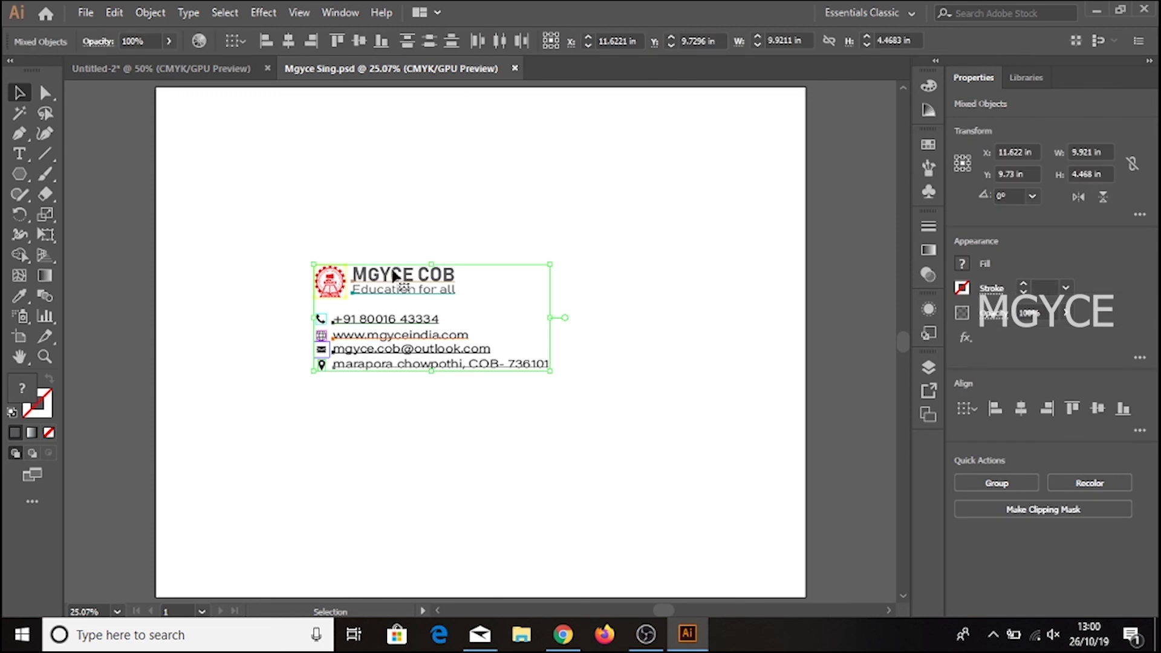
drag(388, 277, 679, 415)
drag(533, 394, 695, 407)
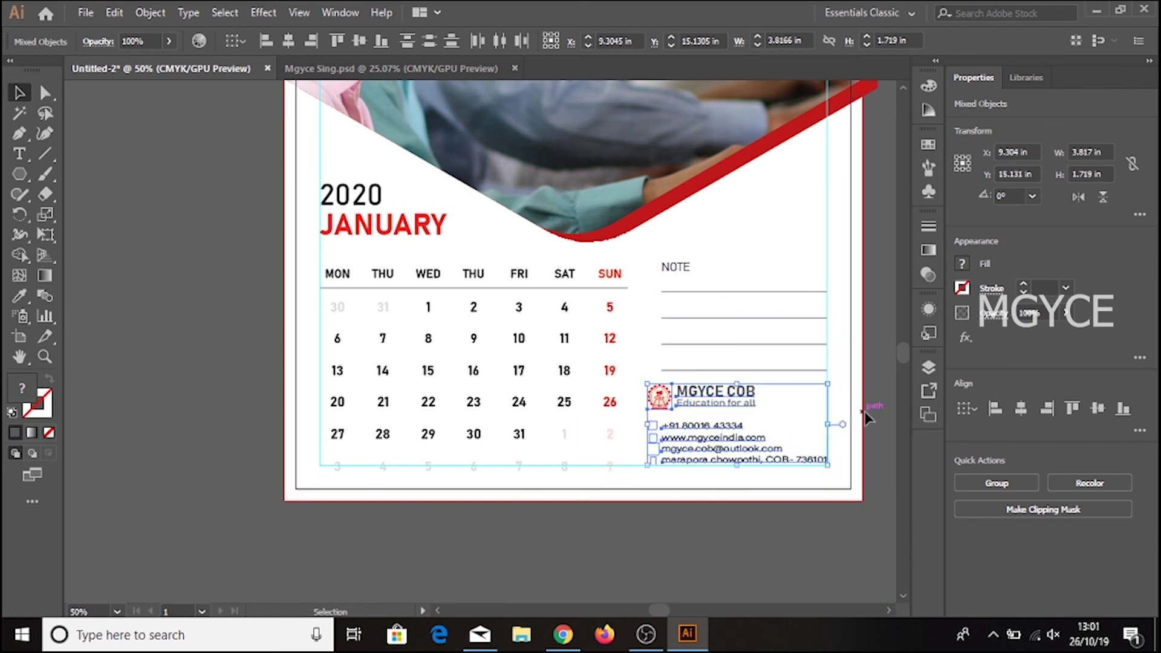
click(883, 415)
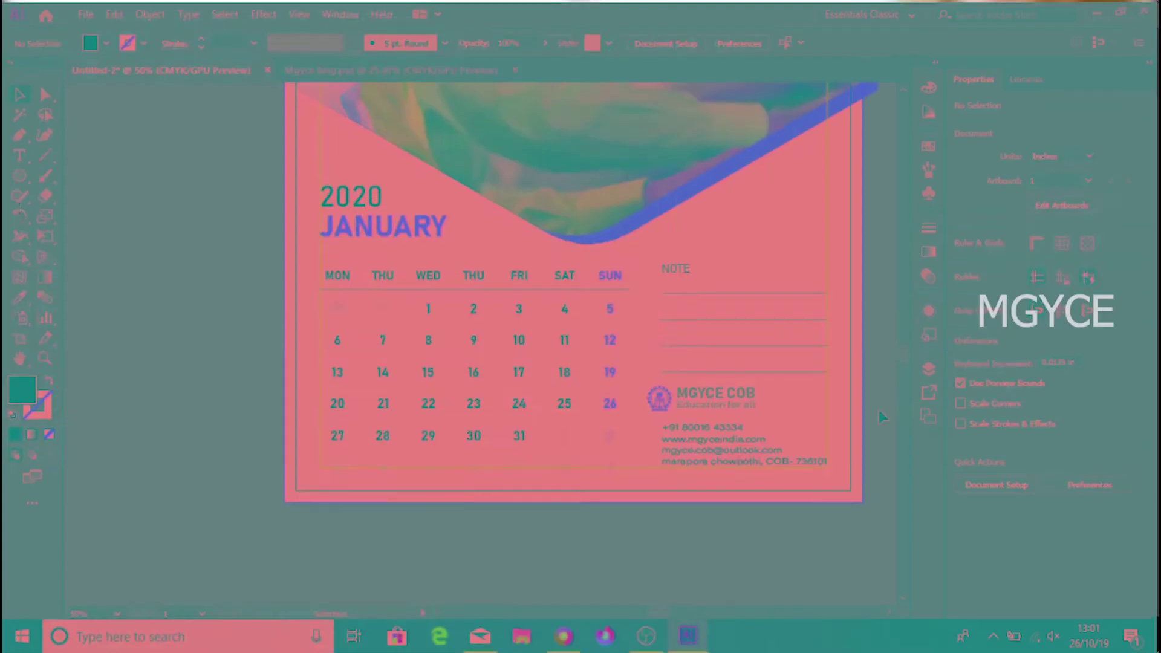